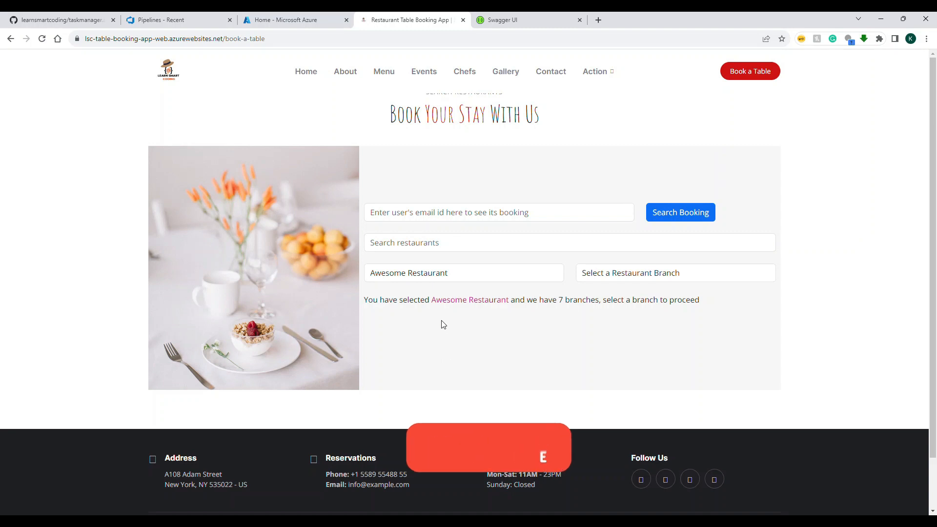
Step: Choose Branch B of Awesome Restaurant and show its dining tables for October 4, 2023
click(586, 274)
click(585, 311)
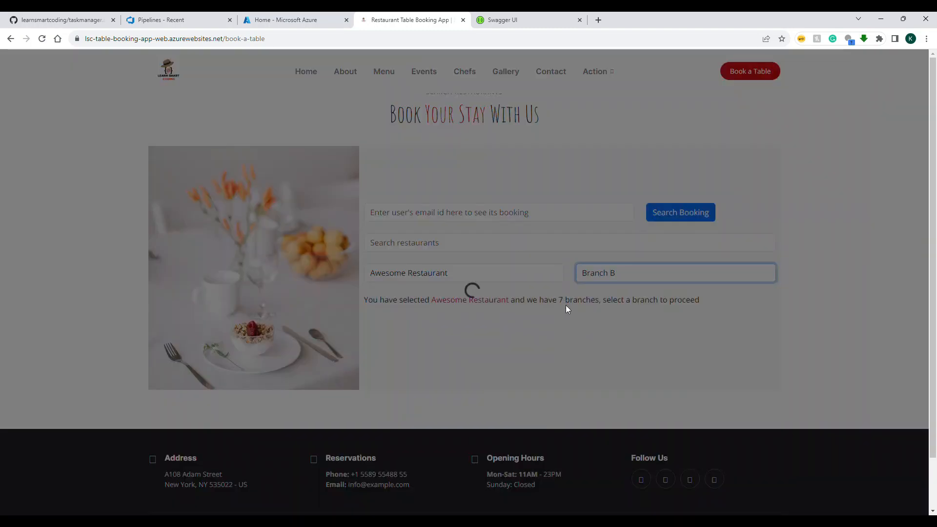
scroll(565, 308, down, 2)
click(499, 266)
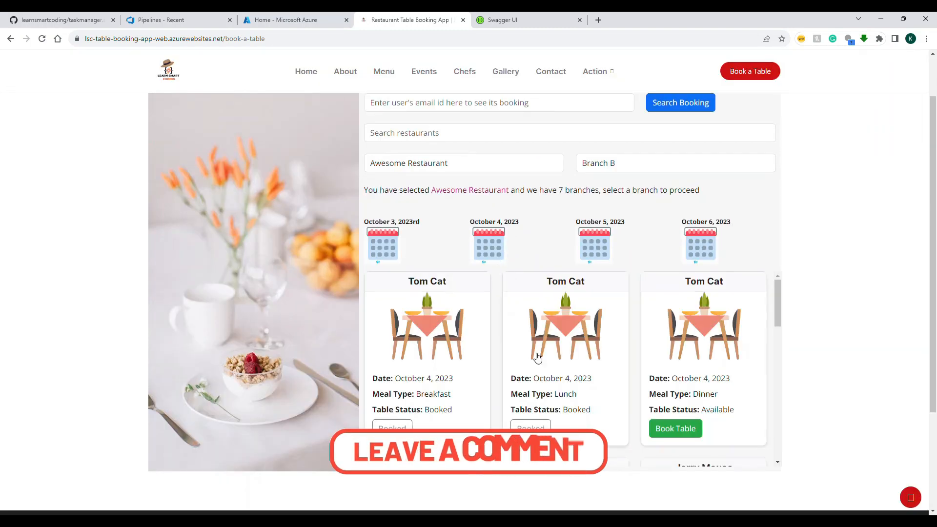
scroll(585, 322, up, 1)
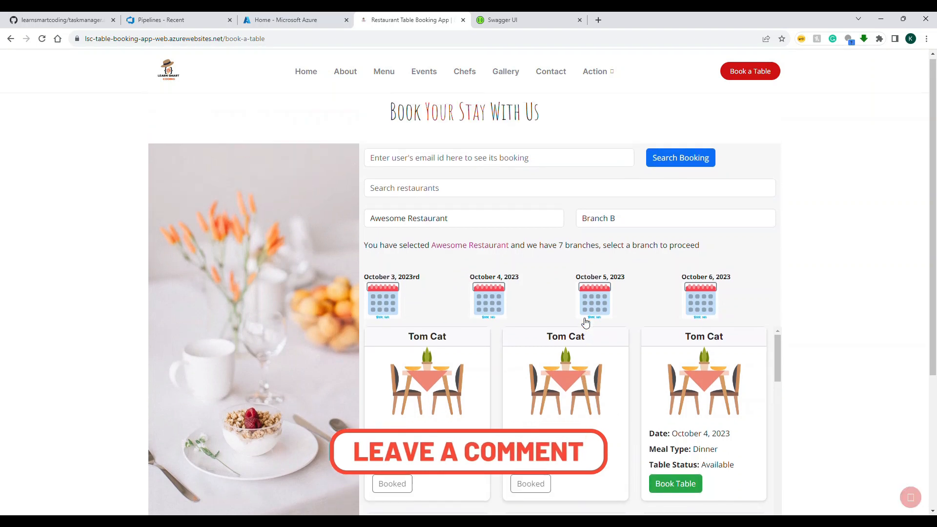
Step: Highlight the booking site's base URL, switch to the Azure portal, and find and open the lsc-table-booking-app-web App Service among all resources
mouse_move(591, 78)
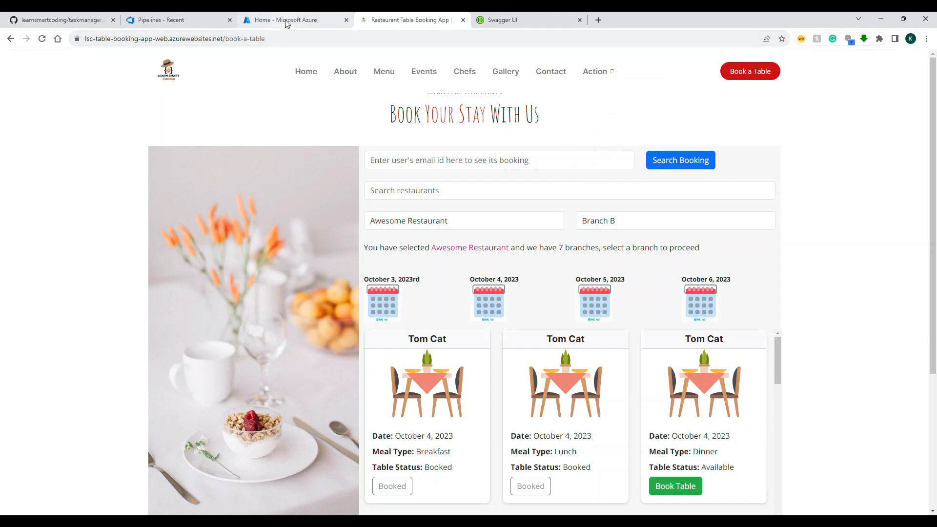
drag(225, 39, 79, 40)
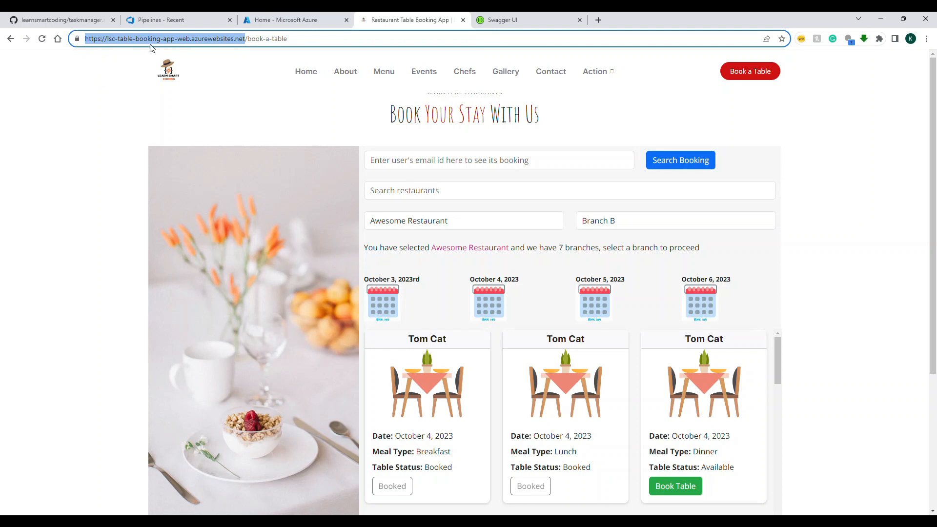
click(253, 25)
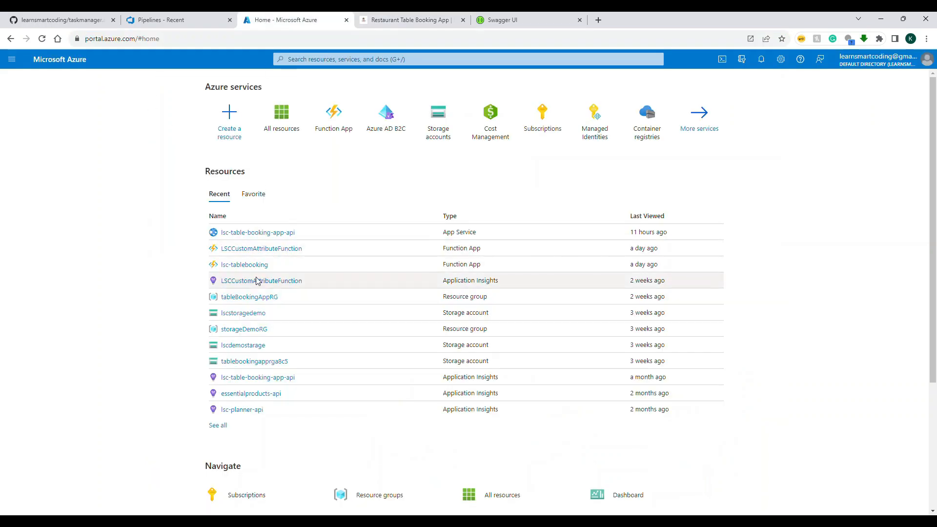
mouse_move(258, 284)
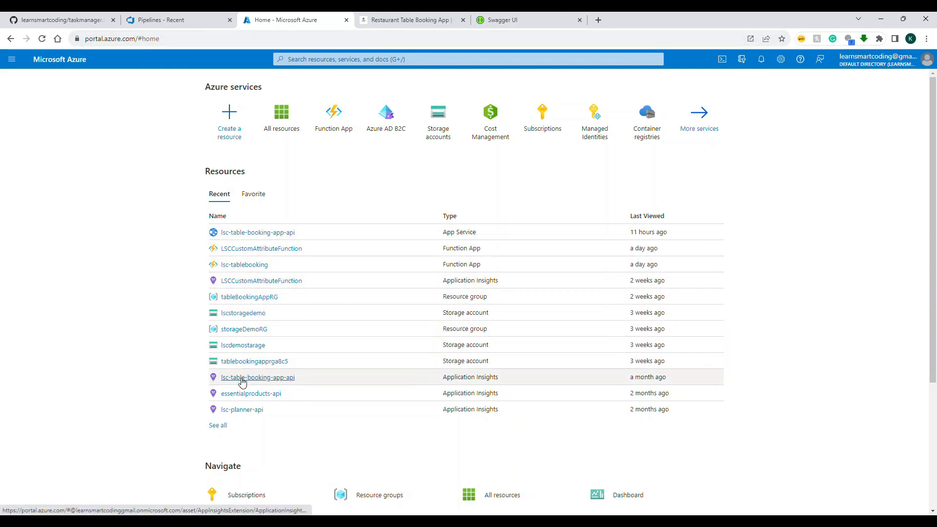
click(284, 126)
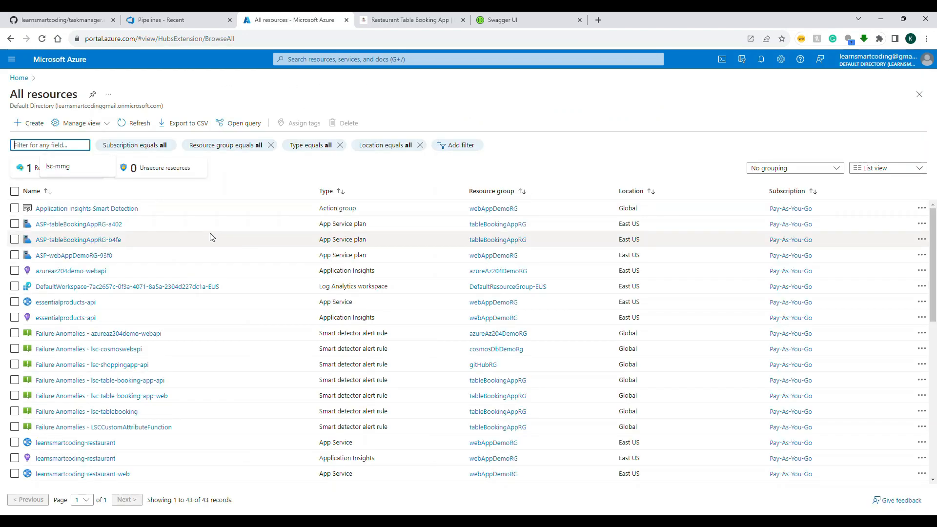
key(ctrl+f)
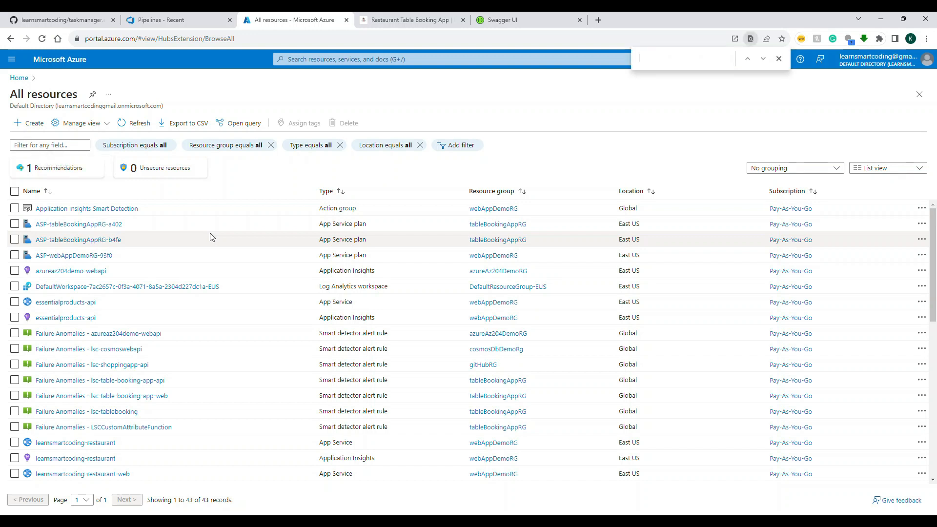
text(tabl)
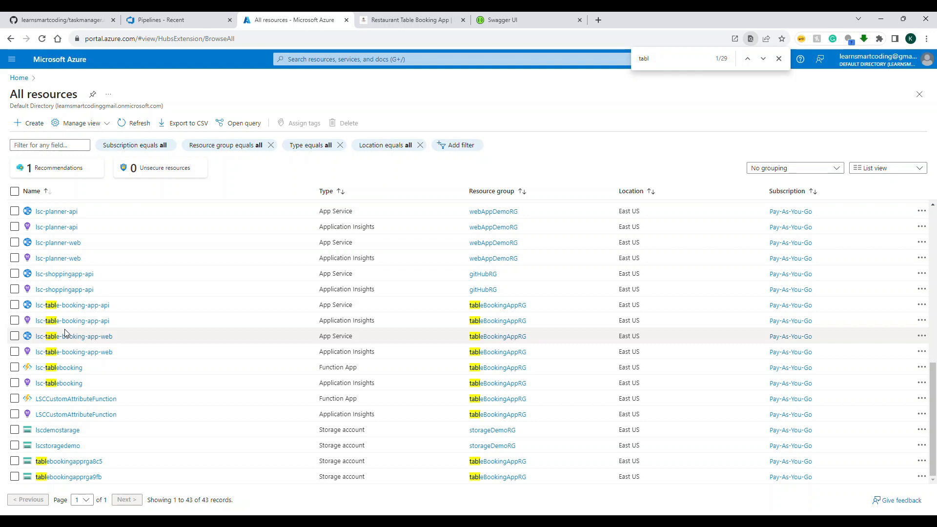
click(98, 340)
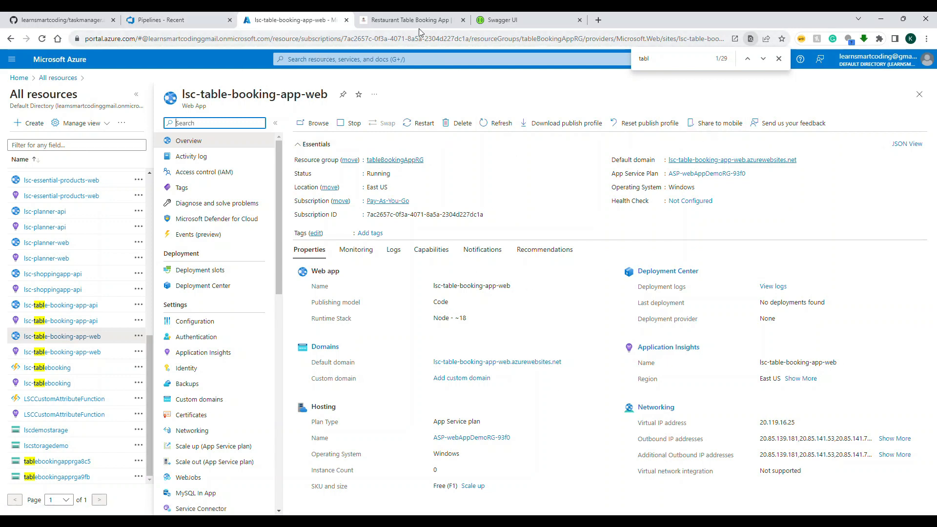
Step: Switch to Visual Studio Code and open the project's package.json file
mouse_move(629, 522)
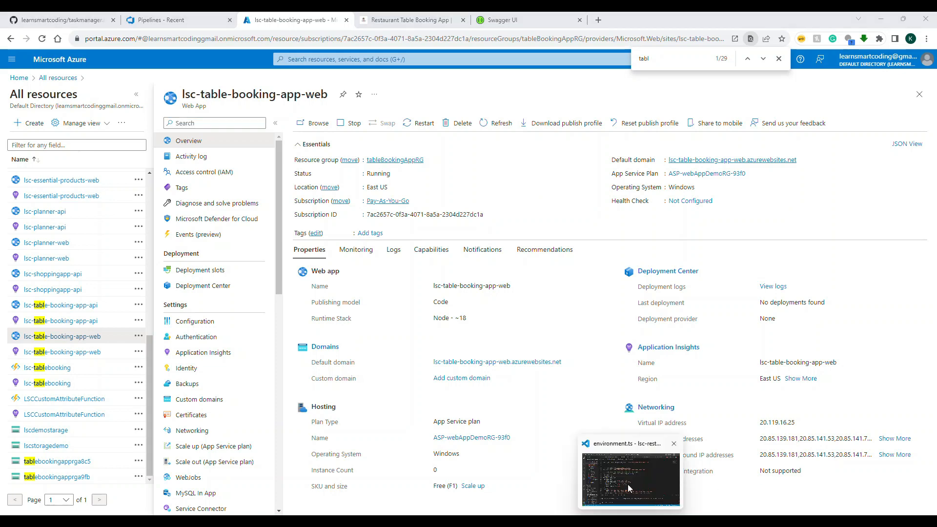
click(628, 488)
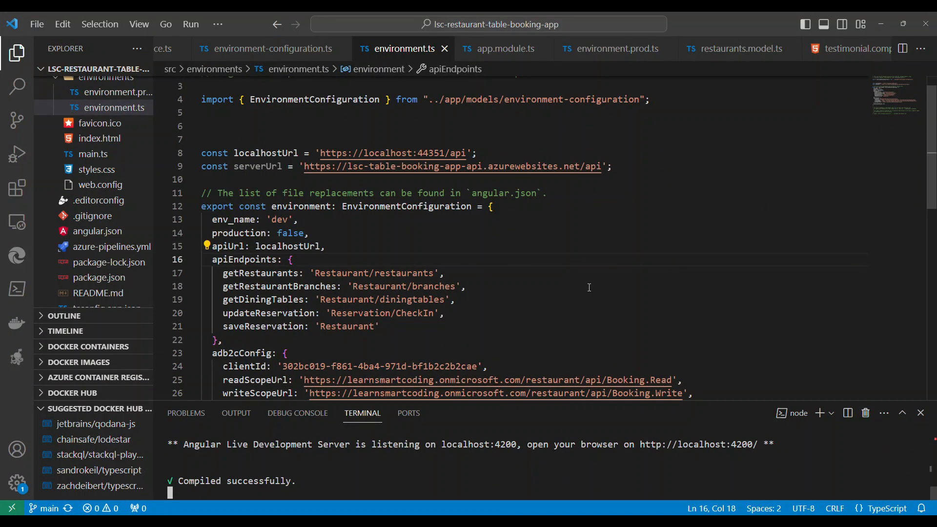
scroll(115, 269, down, 2)
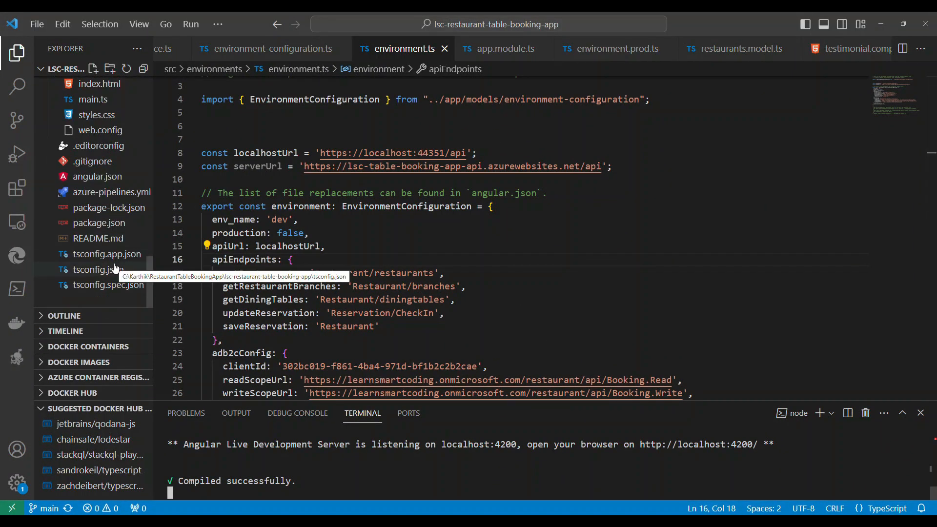
click(98, 222)
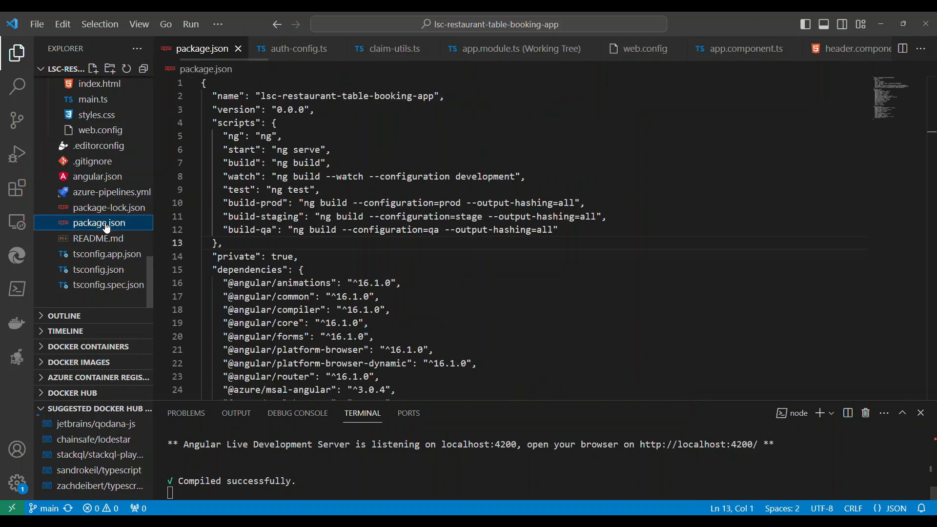
Step: Examine the build-prod, build-staging and build-qa script entries in package.json
click(462, 306)
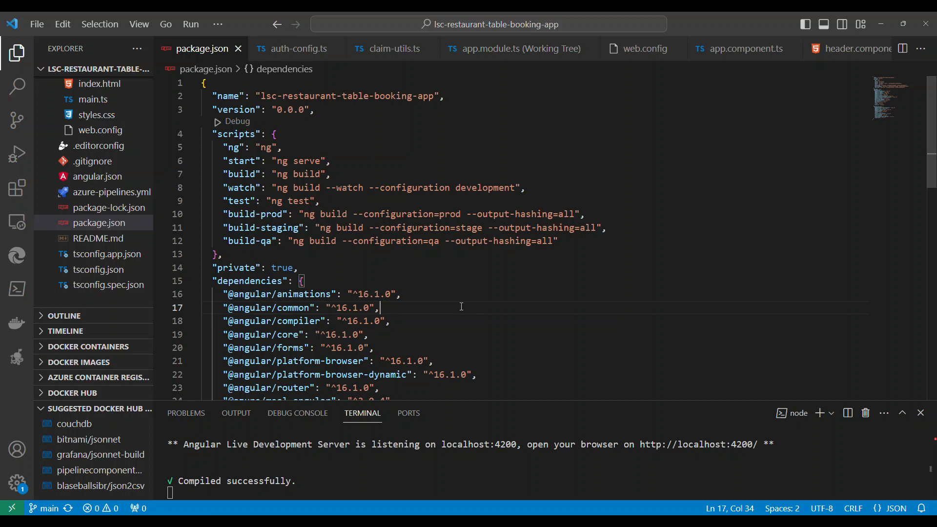
scroll(457, 304, down, 1)
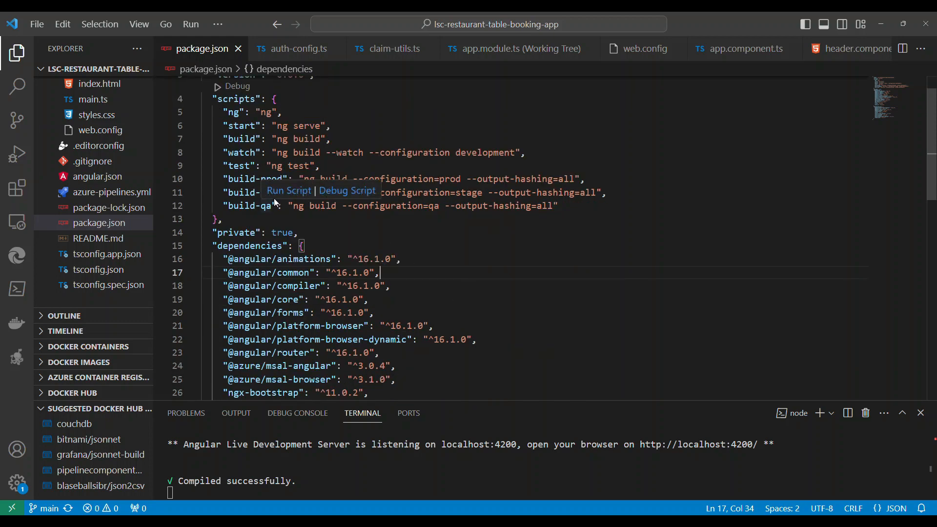
scroll(274, 223, up, 1)
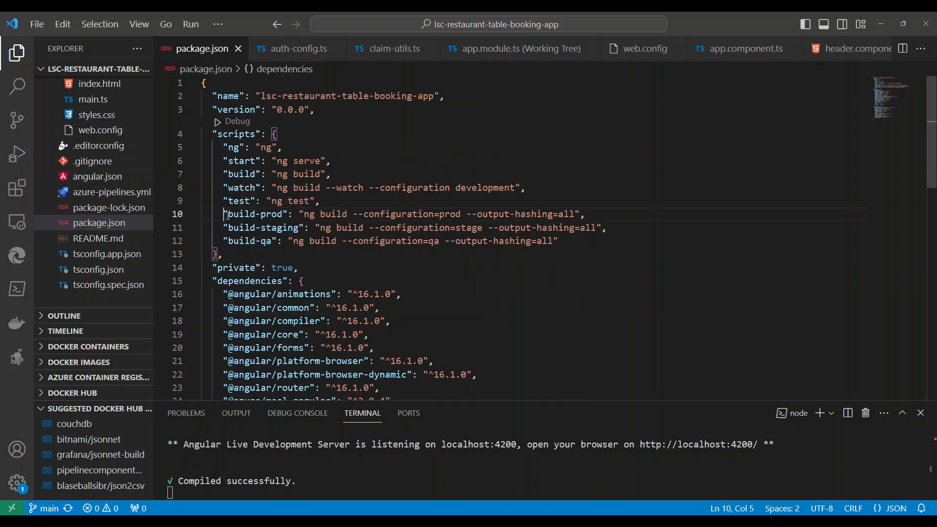
drag(224, 215, 287, 217)
mouse_move(286, 216)
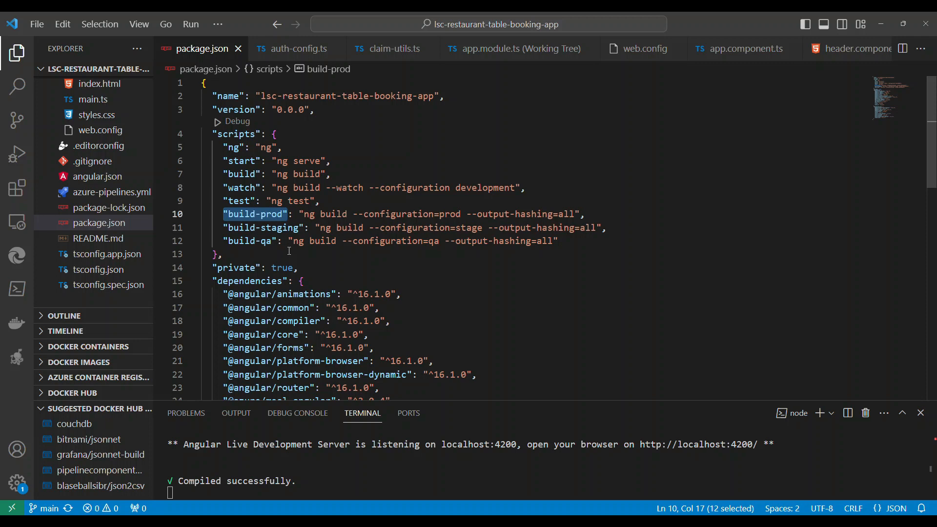
drag(271, 241, 230, 245)
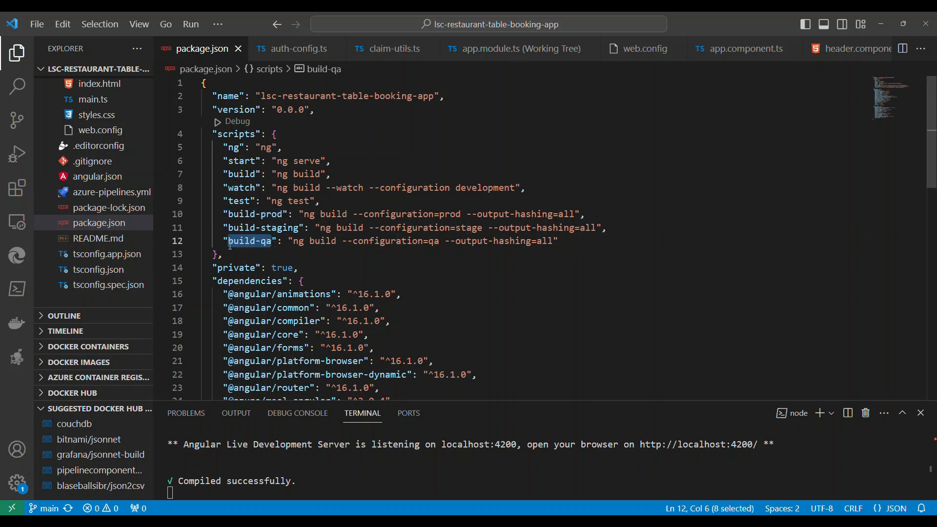
mouse_move(230, 245)
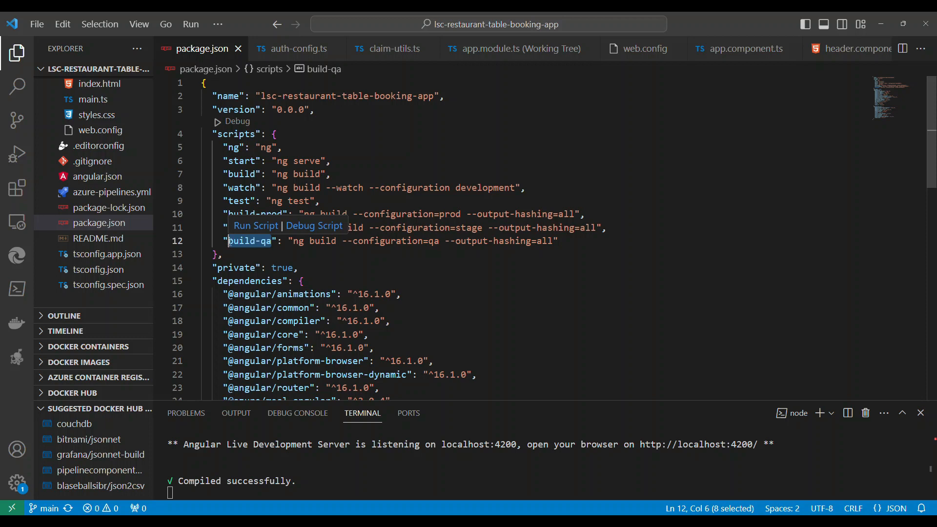
click(264, 243)
double_click(264, 243)
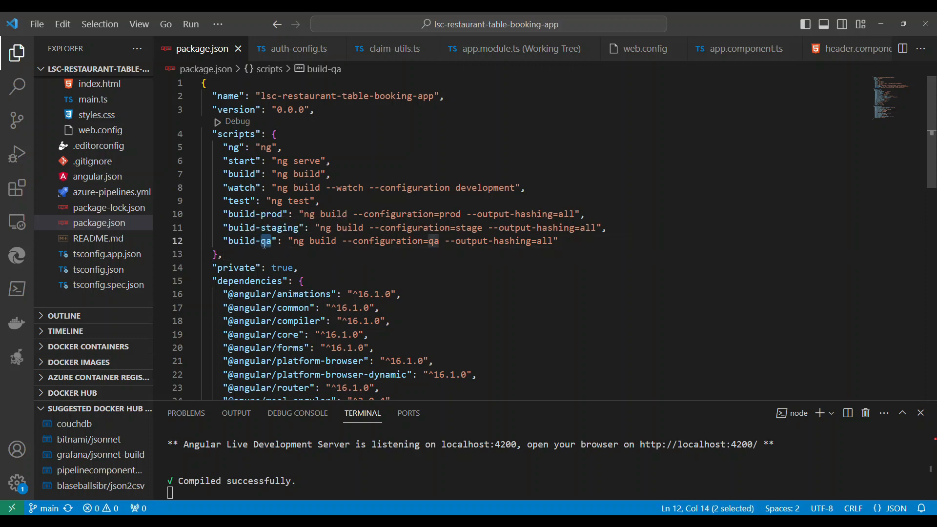
double_click(278, 229)
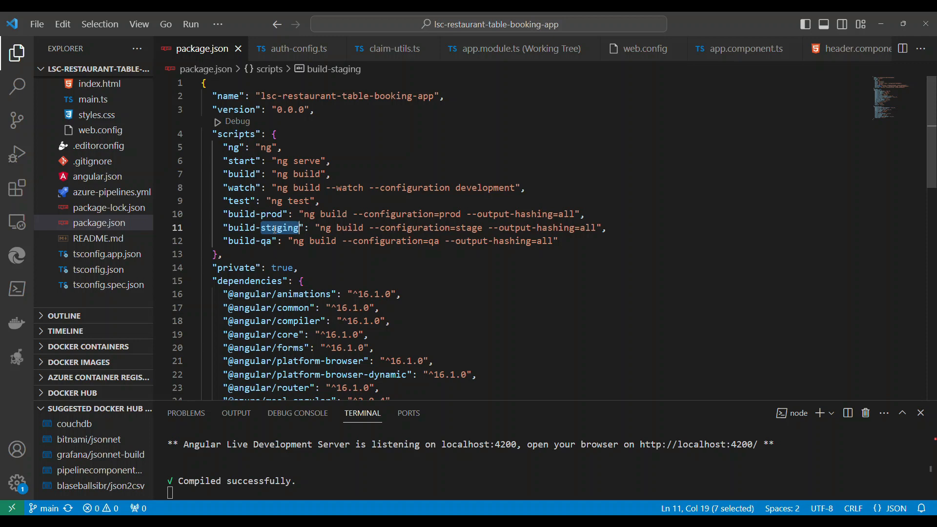
mouse_move(275, 229)
double_click(264, 215)
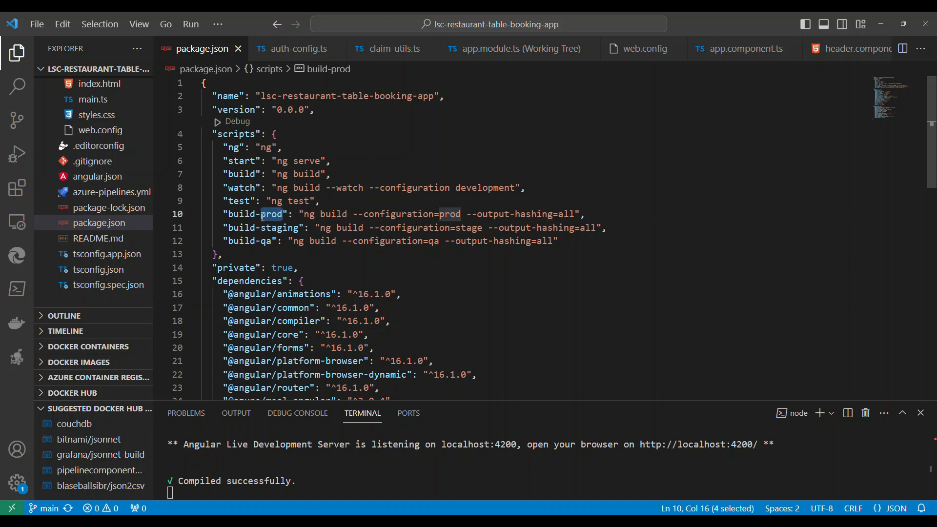
click(368, 259)
mouse_move(268, 239)
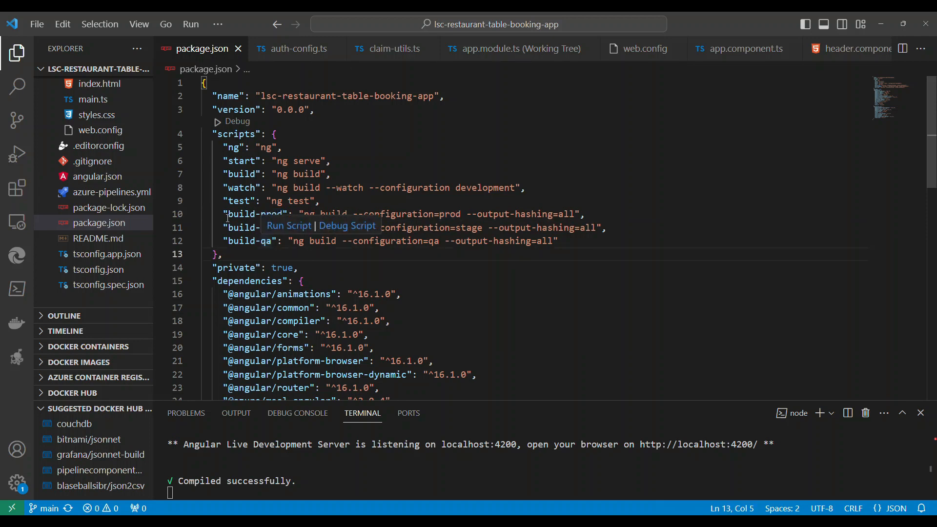
drag(223, 213, 282, 216)
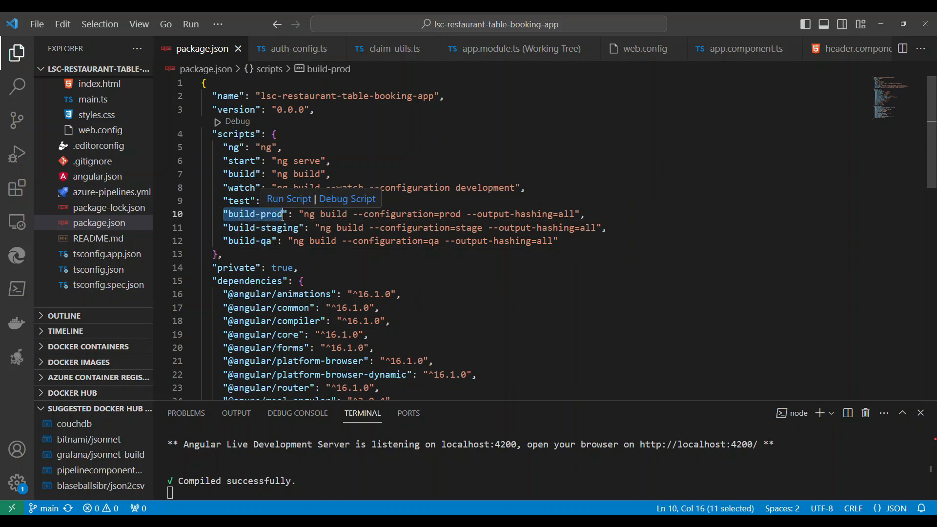
mouse_move(250, 224)
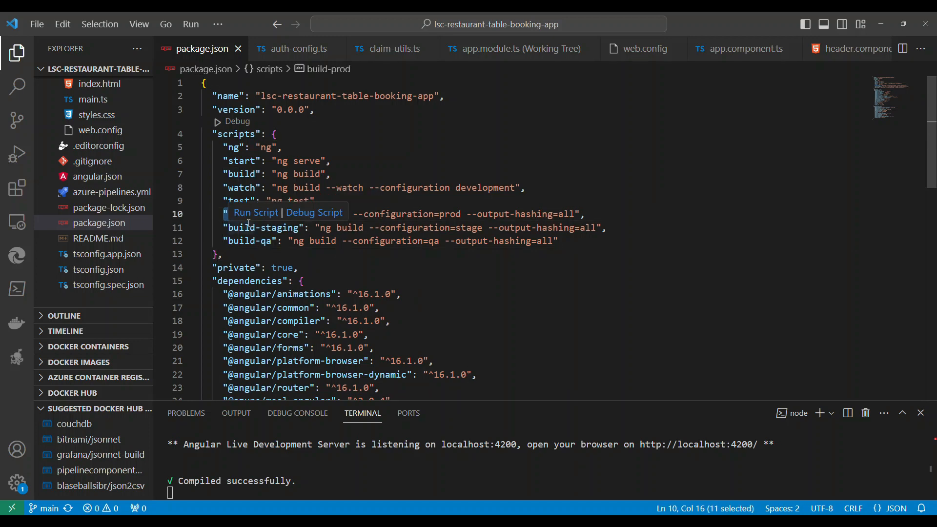
drag(230, 229, 310, 228)
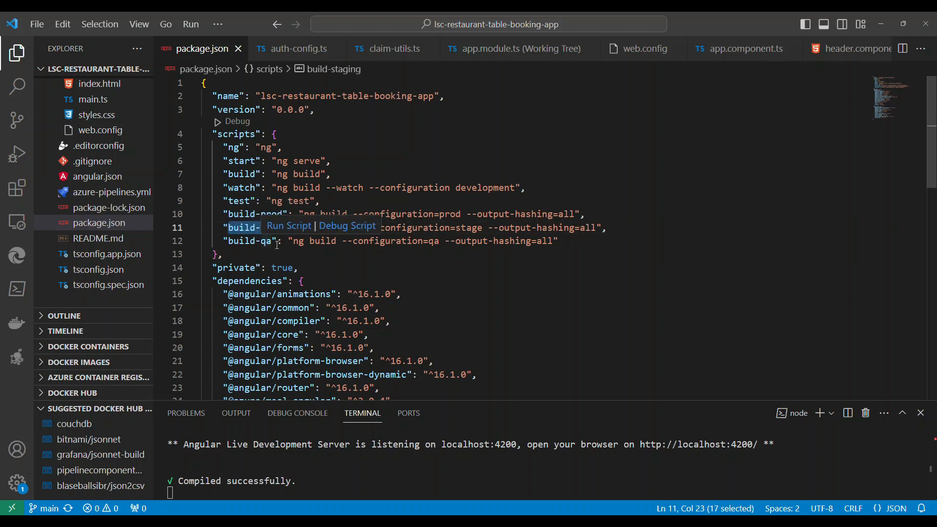
click(415, 260)
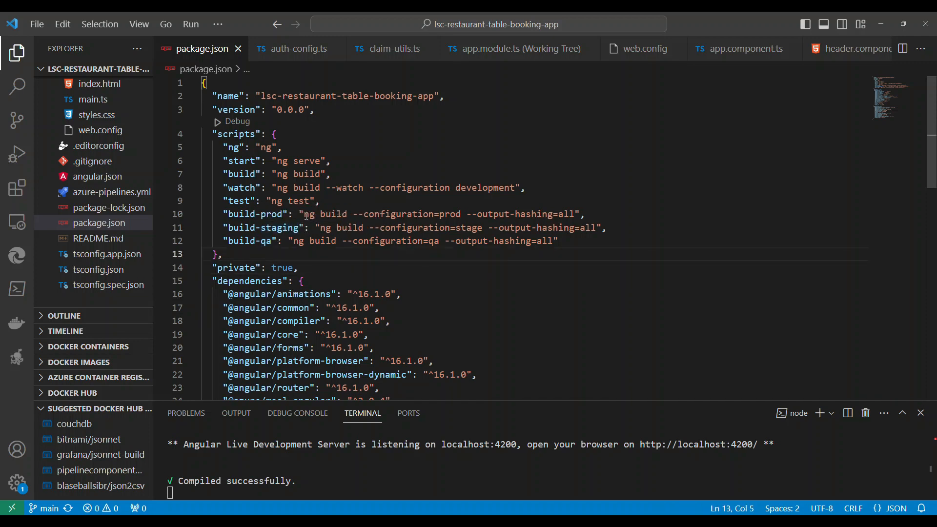
Step: Examine the ng build command and its configuration=prod option in the build-prod script
drag(304, 214, 425, 215)
double_click(461, 215)
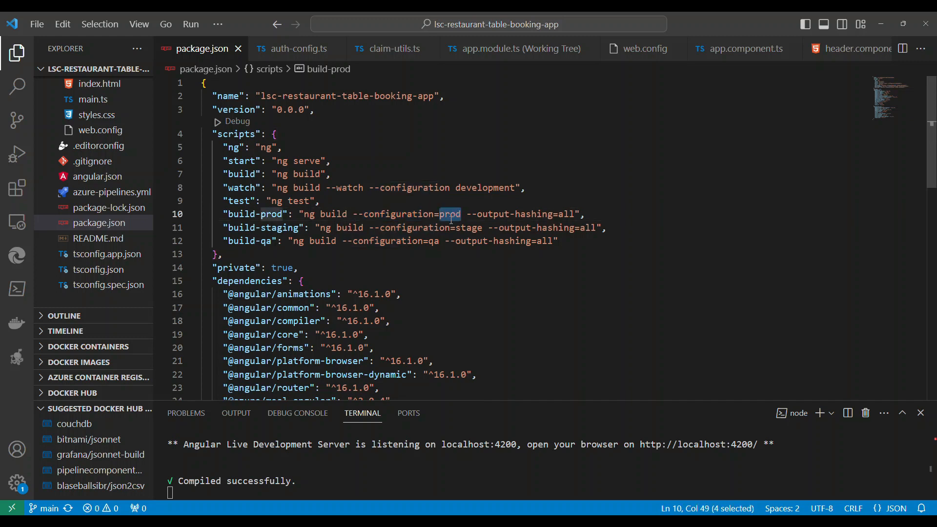
double_click(417, 219)
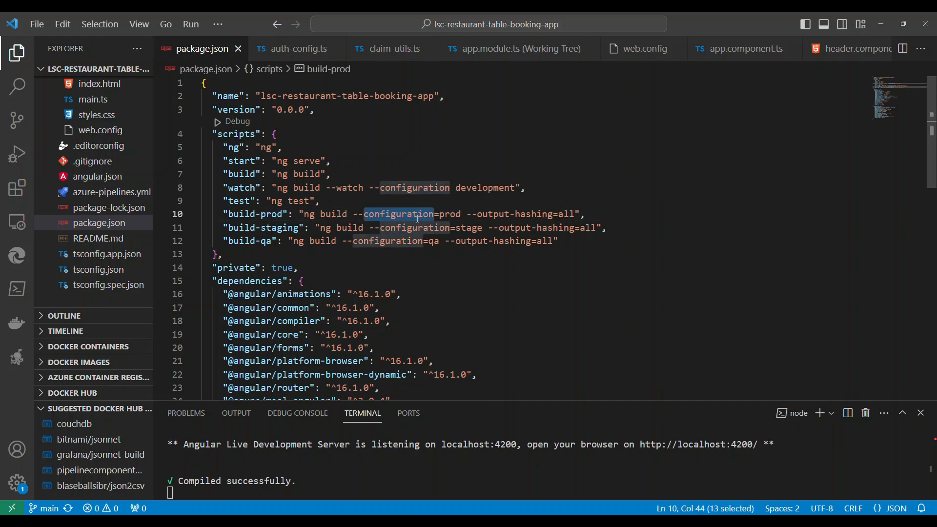
double_click(449, 215)
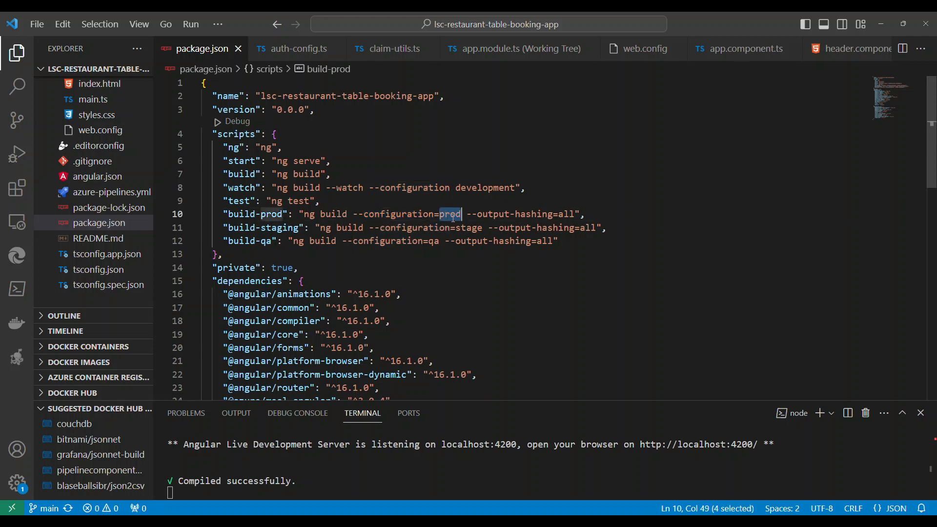
Step: Expand the environments folder in the project tree to list its environment files
scroll(130, 208, up, 5)
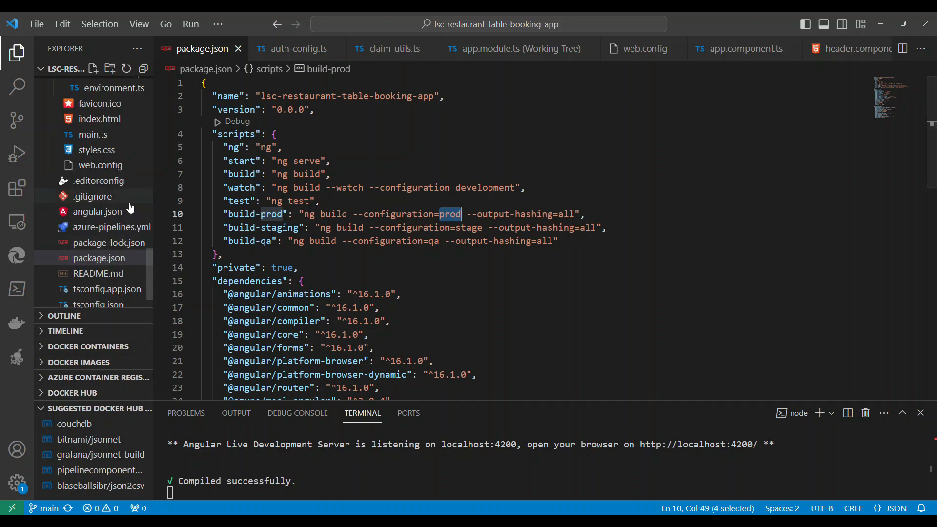
click(106, 166)
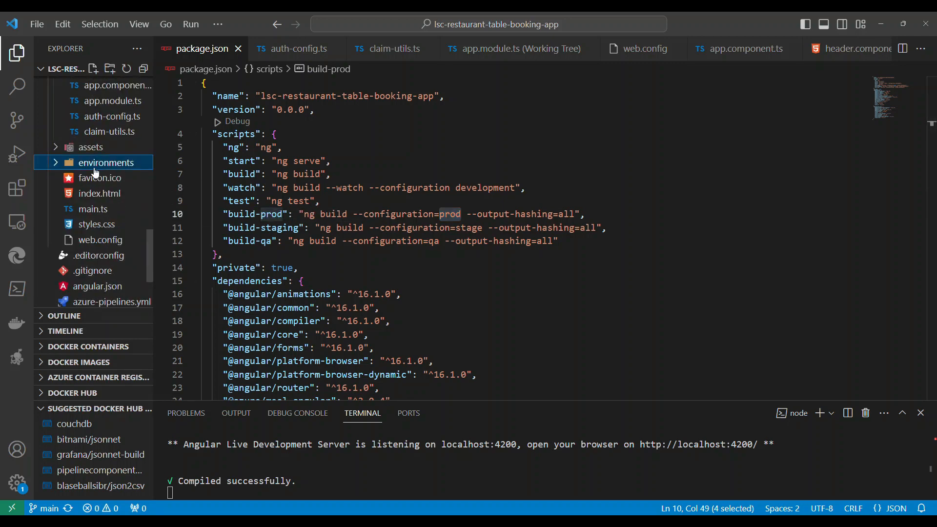
click(107, 169)
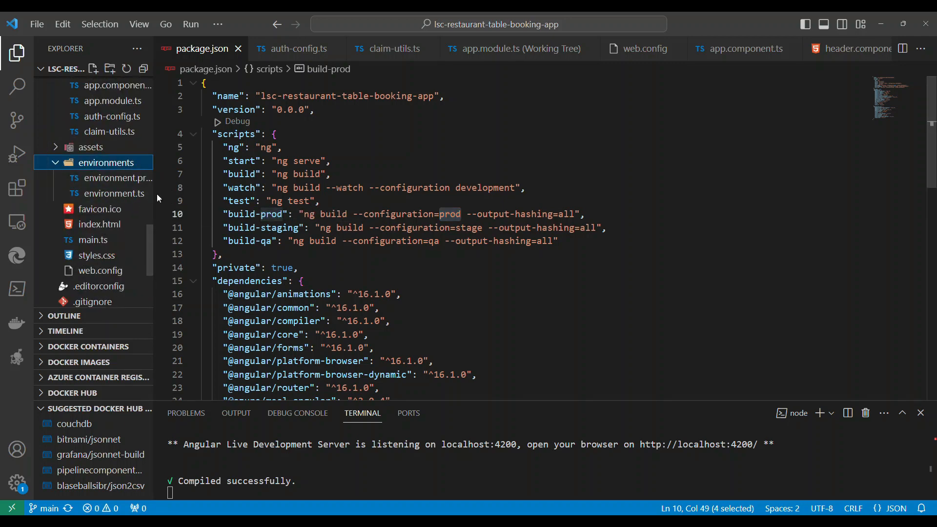
Step: Widen the project tree, then open environment.prod.ts and examine its production API URL, endpoints and adb2cConfig settings
drag(154, 198, 256, 198)
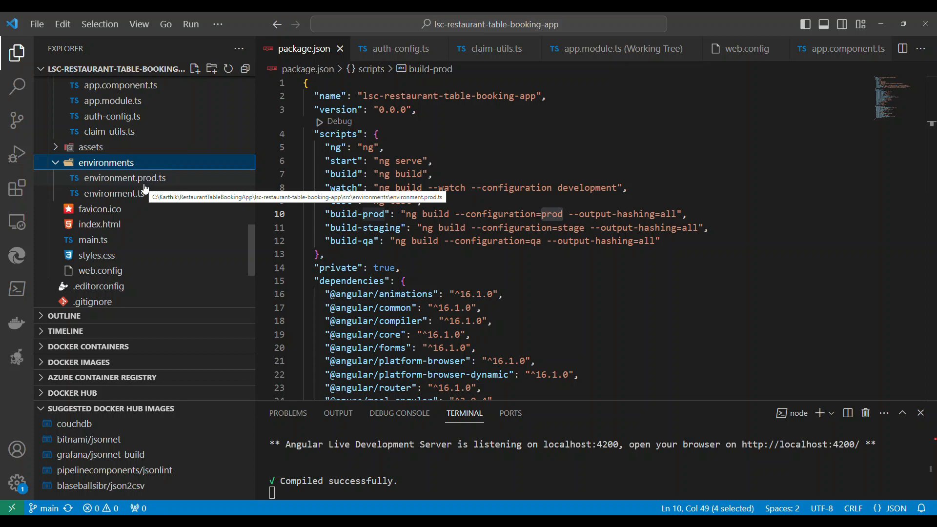
double_click(558, 215)
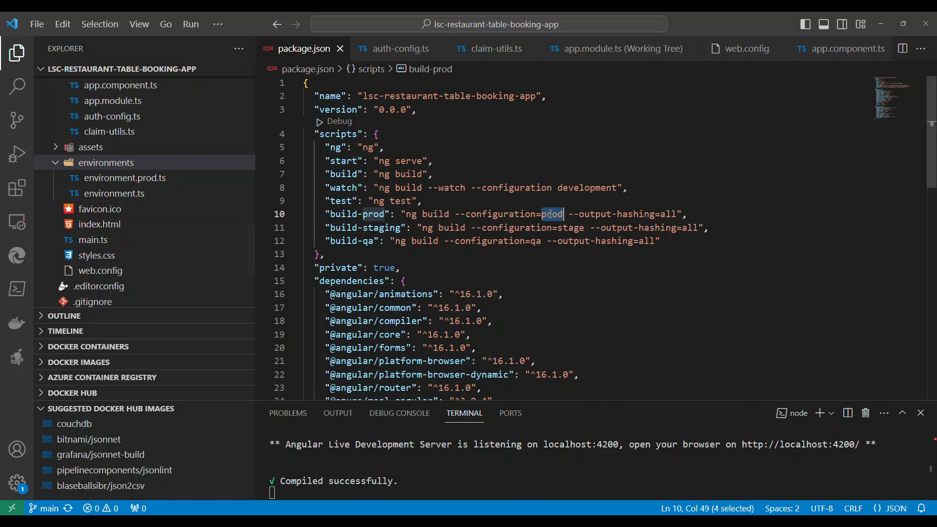
click(149, 181)
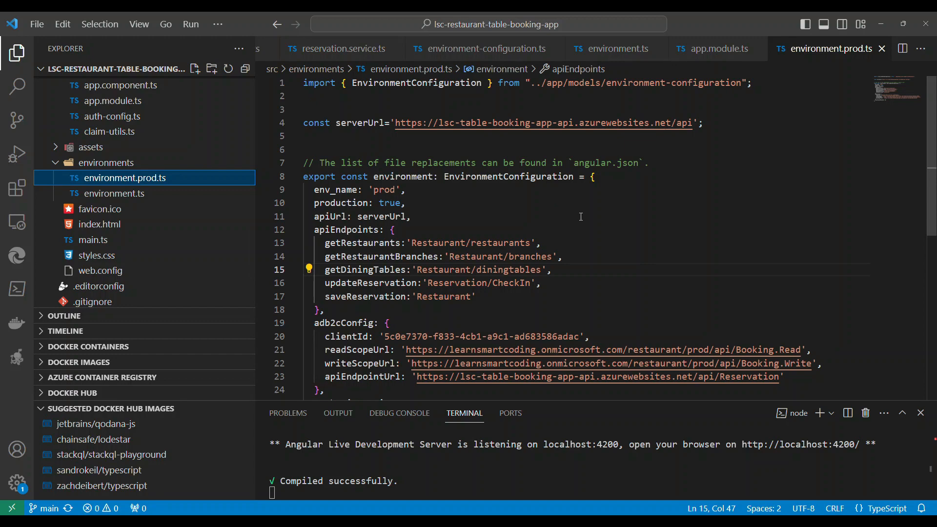
scroll(570, 209, down, 2)
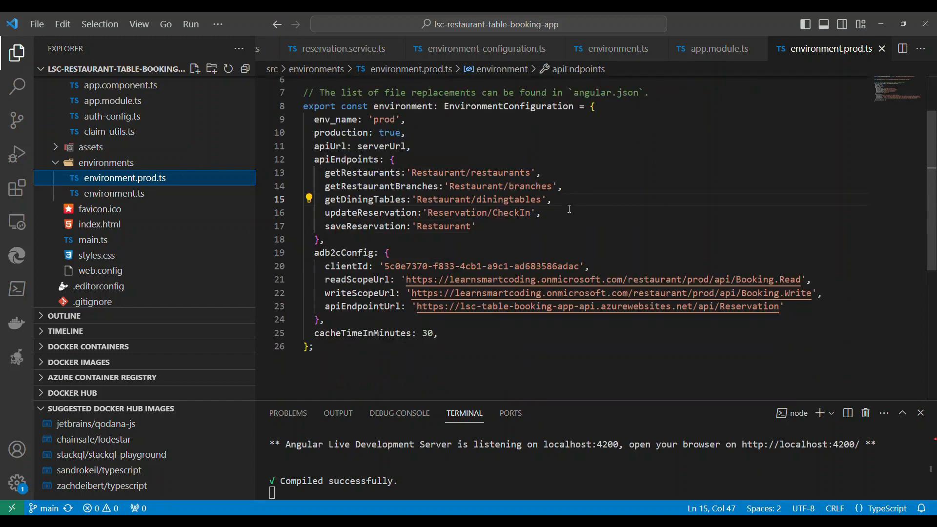
Step: Open environment.ts and examine the dev settings, including the apiUrl property and the localhostUrl constant it uses
click(142, 193)
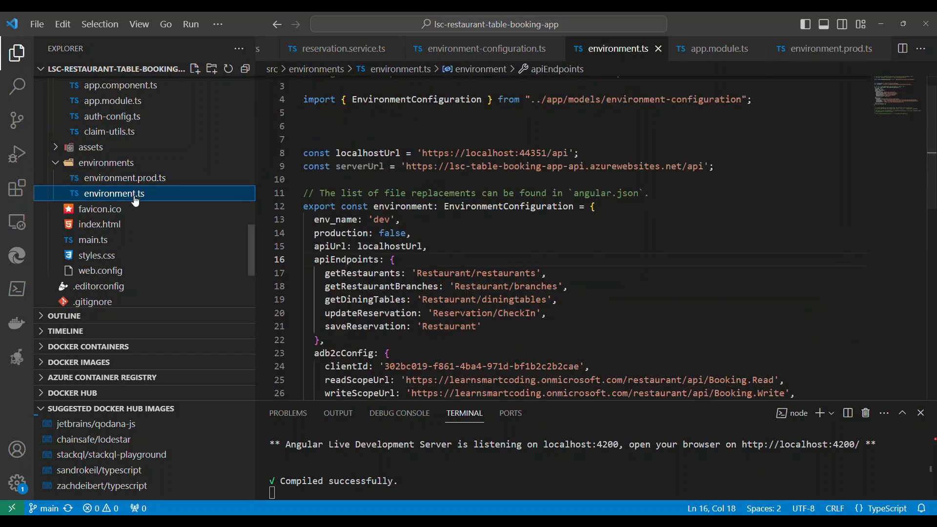
click(680, 212)
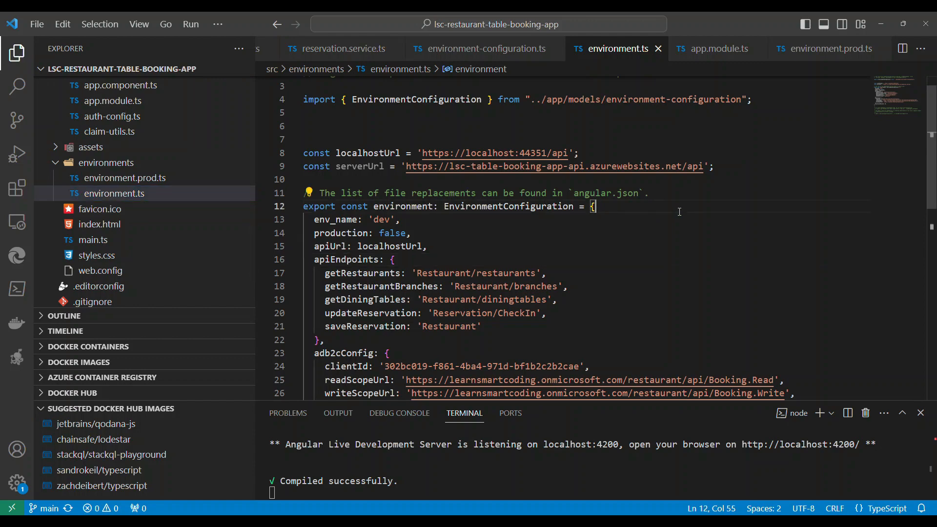
scroll(680, 212, down, 2)
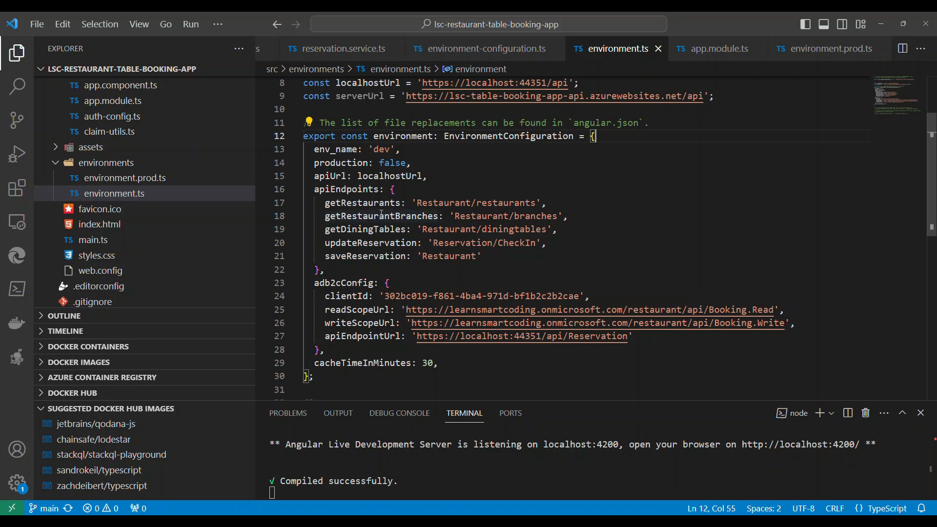
scroll(354, 173, down, 1)
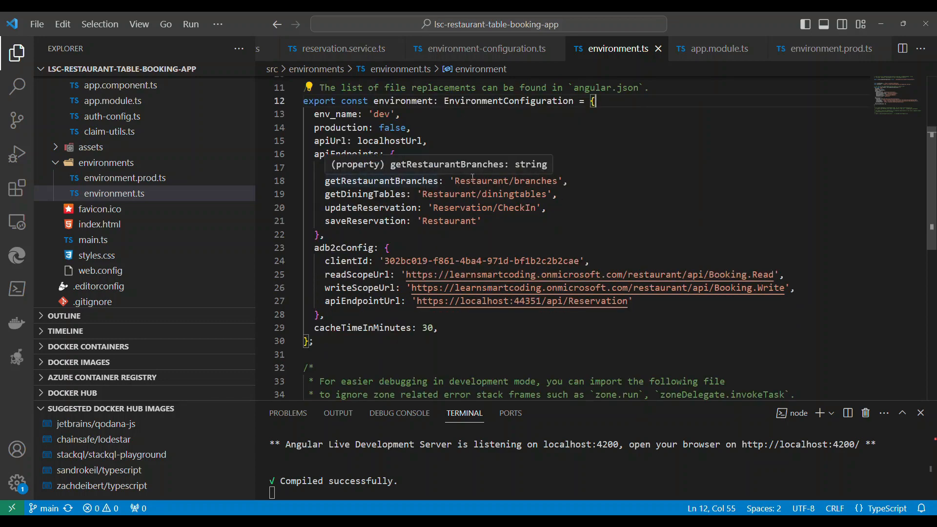
scroll(512, 156, up, 2)
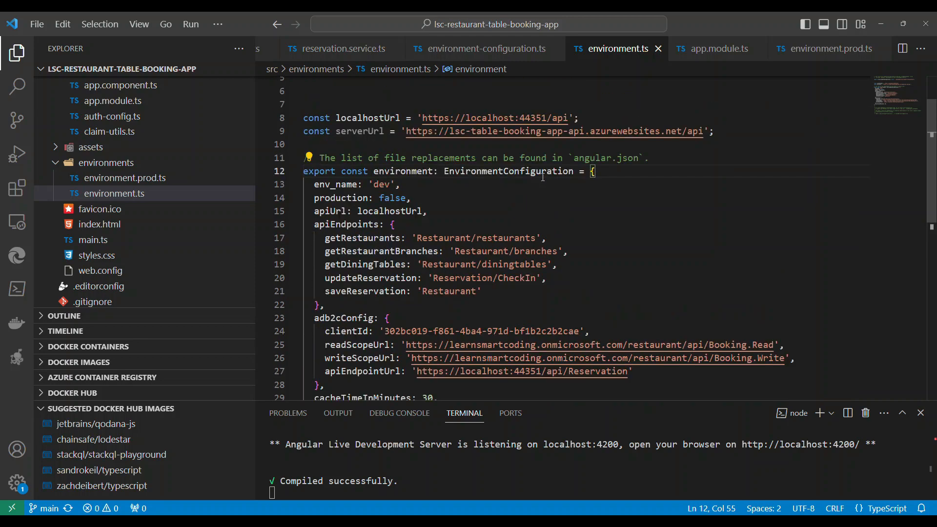
click(392, 212)
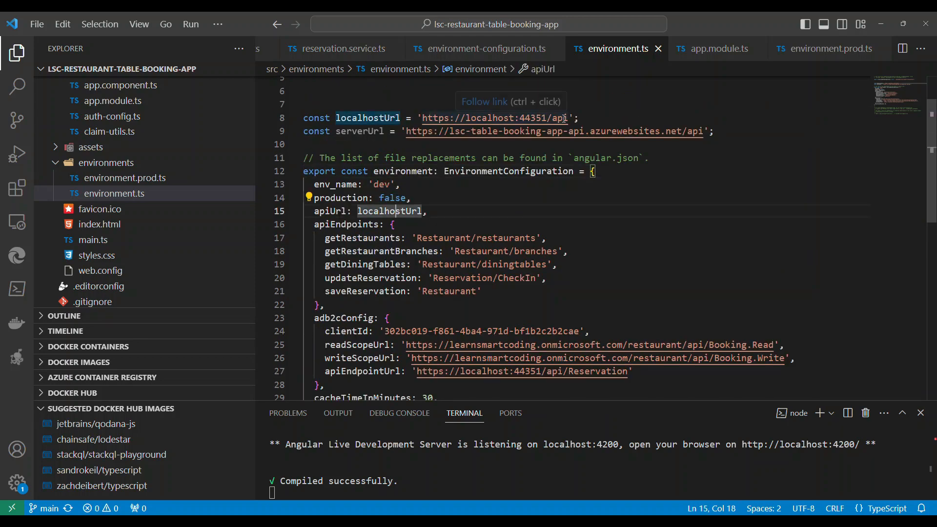
drag(568, 118, 422, 120)
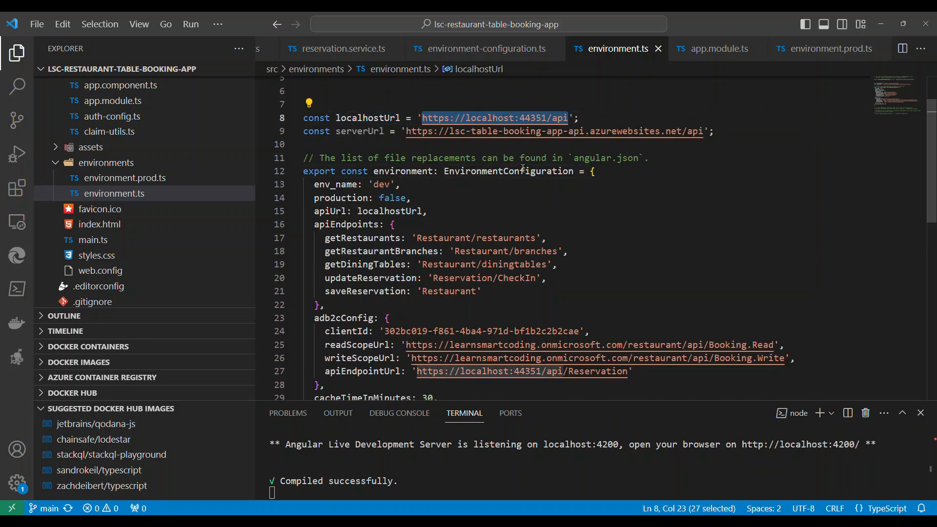
Step: Examine the apiEndpoints and adb2cConfig blocks in environment.ts, including the client ID, read and write scope URLs and API endpoint URL
scroll(529, 186, down, 2)
drag(316, 165, 401, 235)
scroll(393, 306, down, 1)
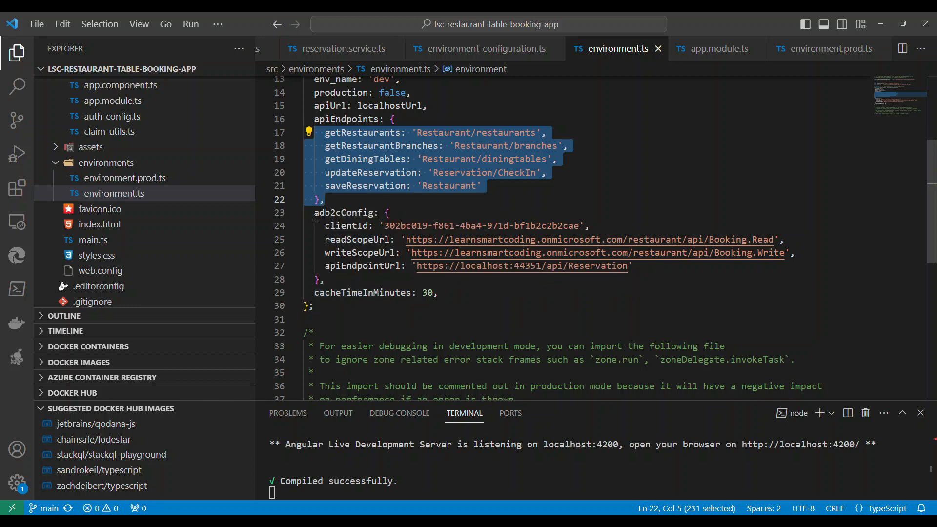
drag(315, 213, 330, 276)
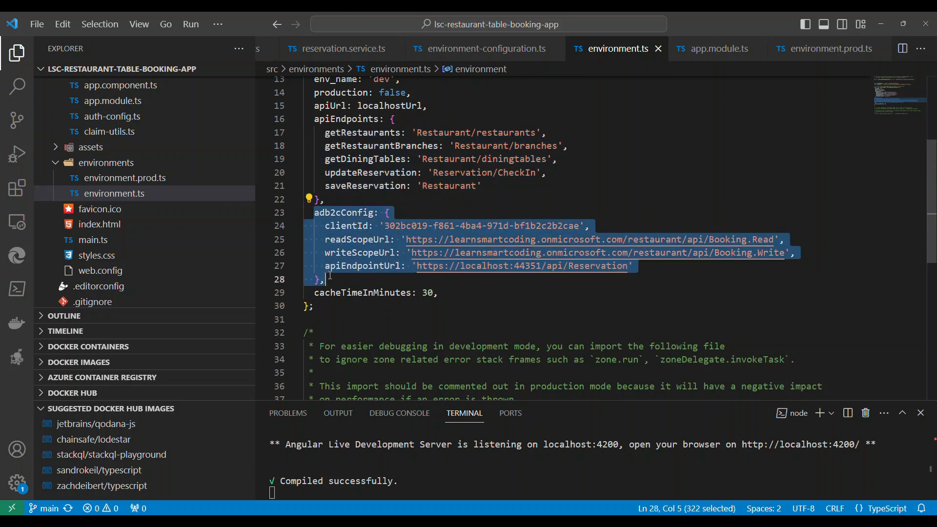
click(466, 283)
double_click(360, 267)
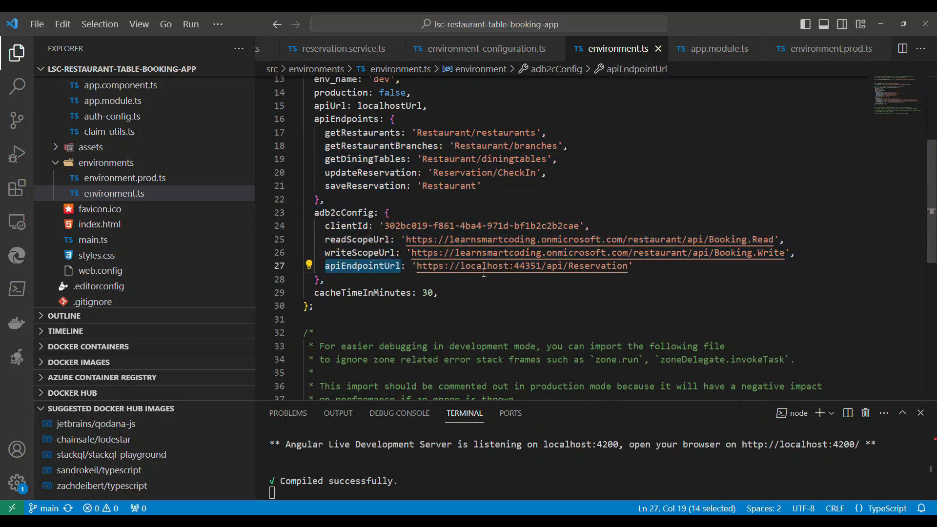
click(366, 253)
click(368, 239)
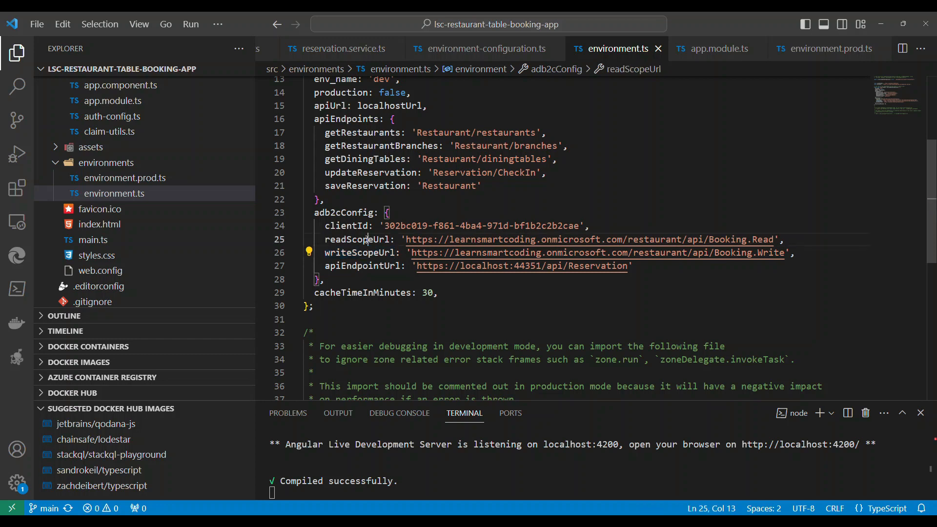
double_click(368, 239)
double_click(347, 225)
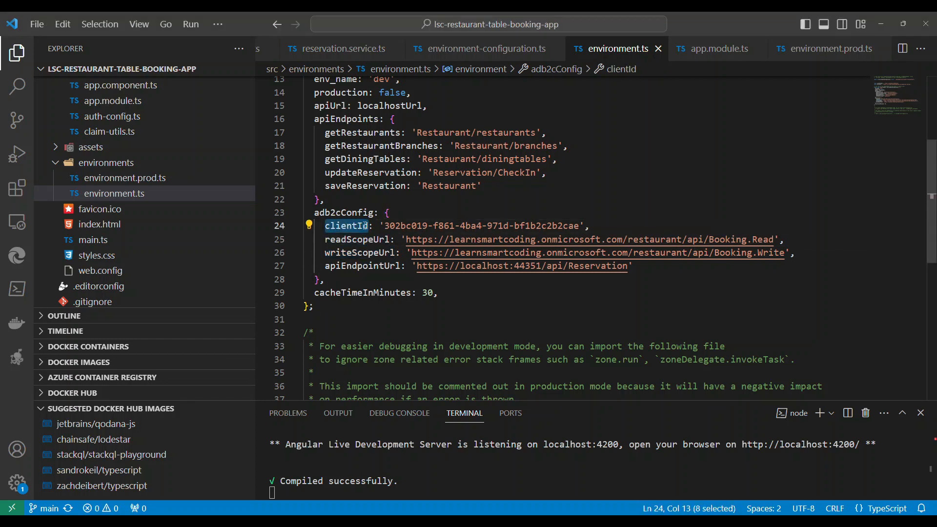
drag(315, 213, 326, 279)
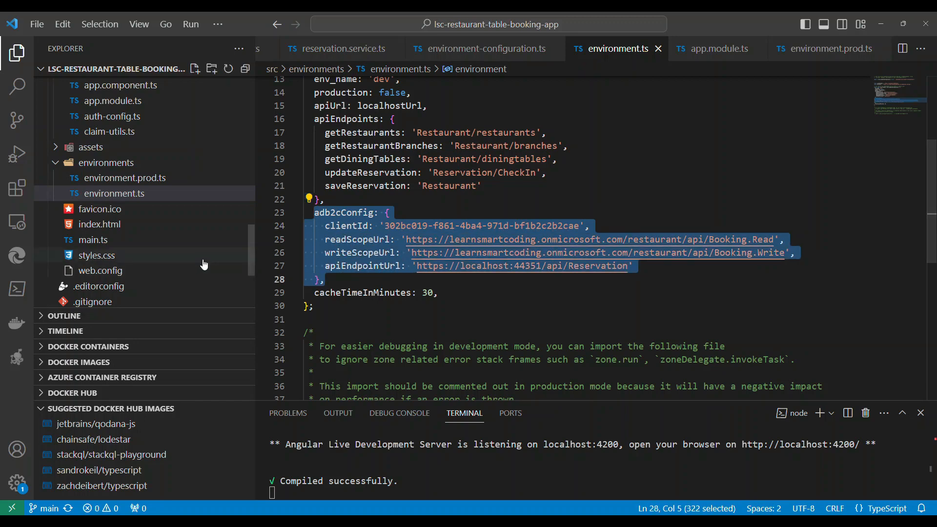
Step: Open auth-config.ts and examine how the clientId in msalConfig is read from environment.adb2cConfig
scroll(195, 262, up, 2)
click(111, 188)
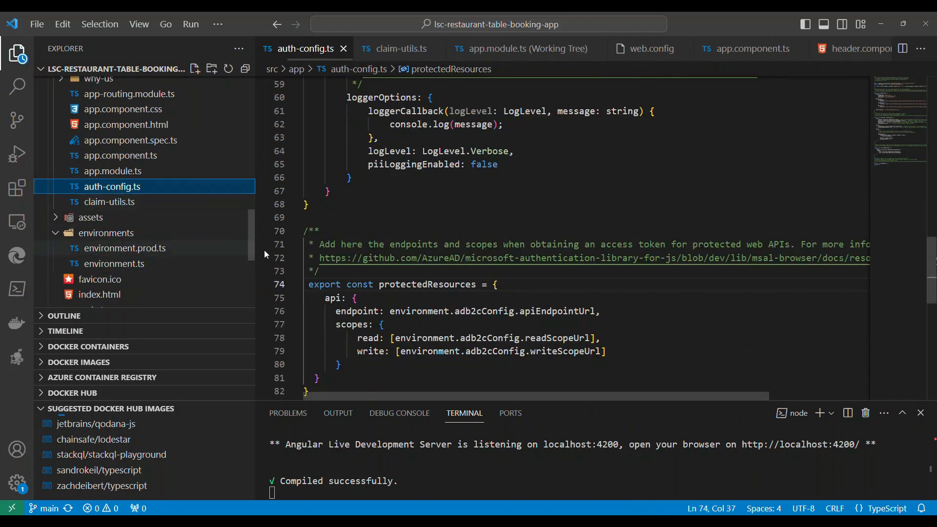
scroll(492, 225, up, 3)
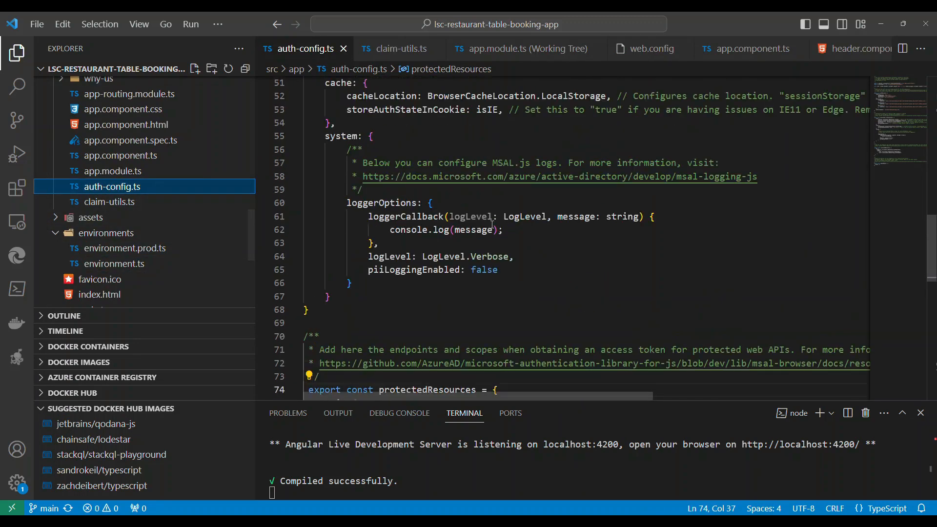
scroll(492, 225, up, 3)
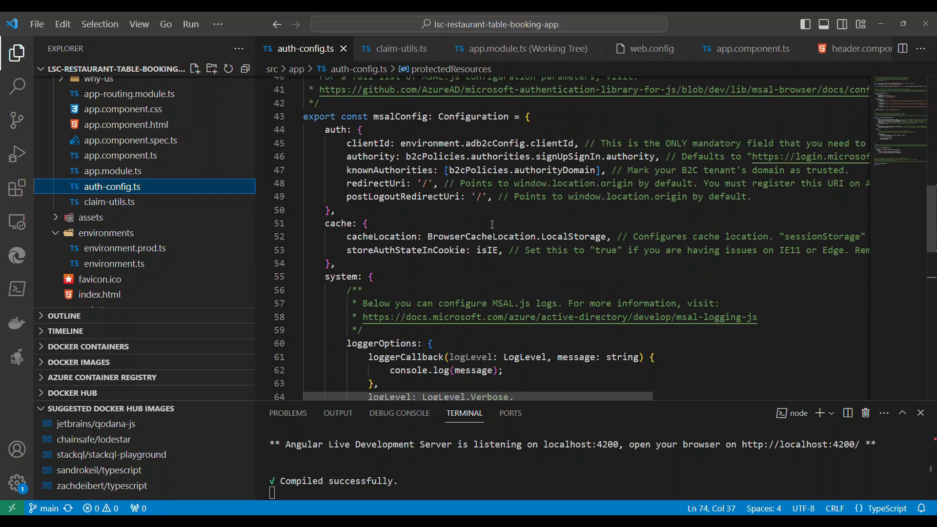
scroll(492, 225, up, 1)
double_click(376, 178)
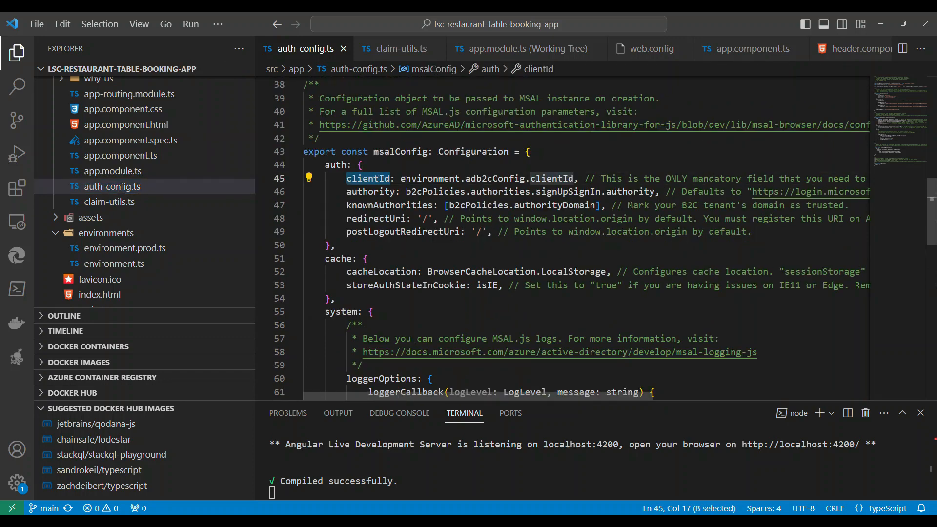
mouse_move(402, 179)
mouse_down()
mouse_move(601, 179)
mouse_move(401, 179)
mouse_up()
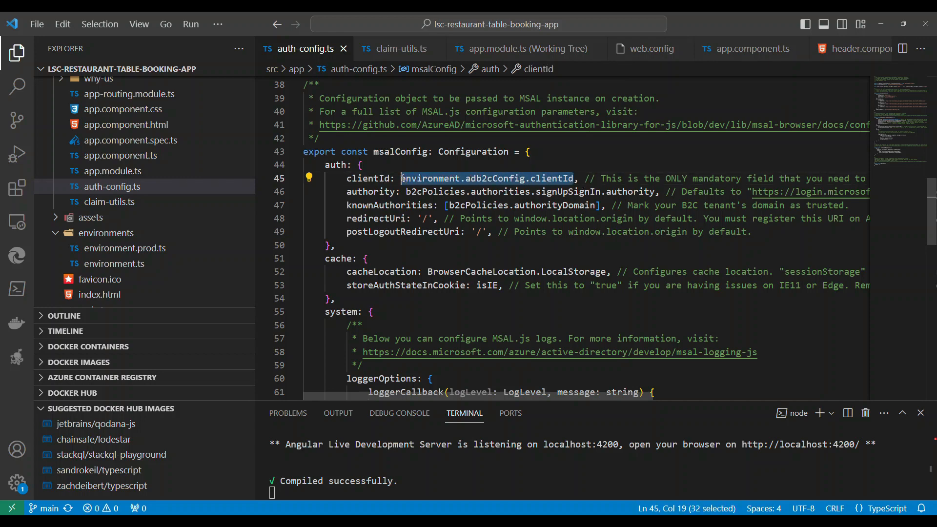
Step: Examine the endpoint and the read and write scopes of the protectedResources object in auth-config.ts
scroll(564, 239, down, 4)
scroll(565, 239, up, 1)
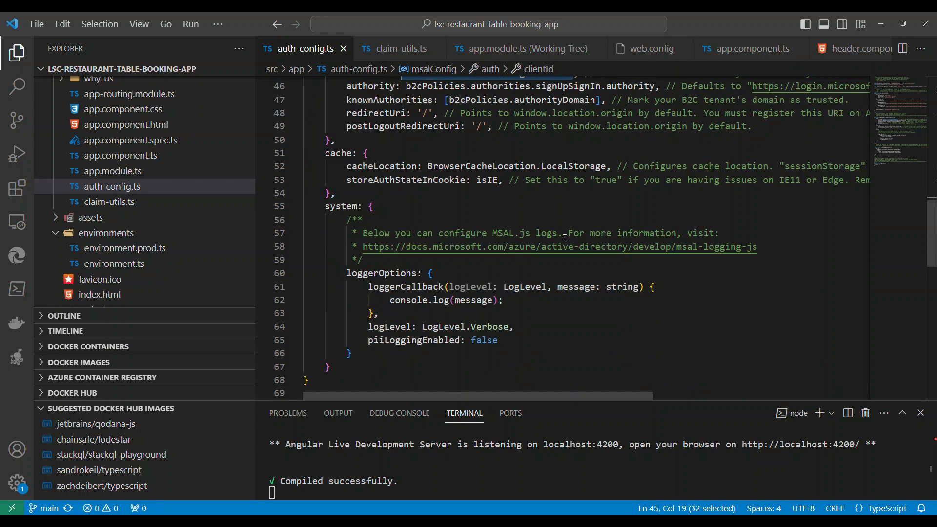
scroll(565, 238, down, 2)
scroll(400, 239, down, 7)
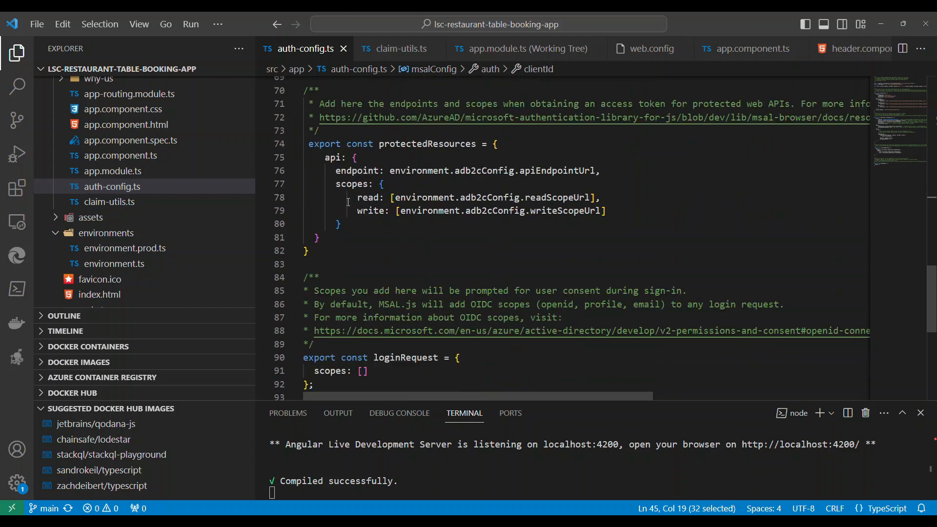
drag(331, 170, 364, 223)
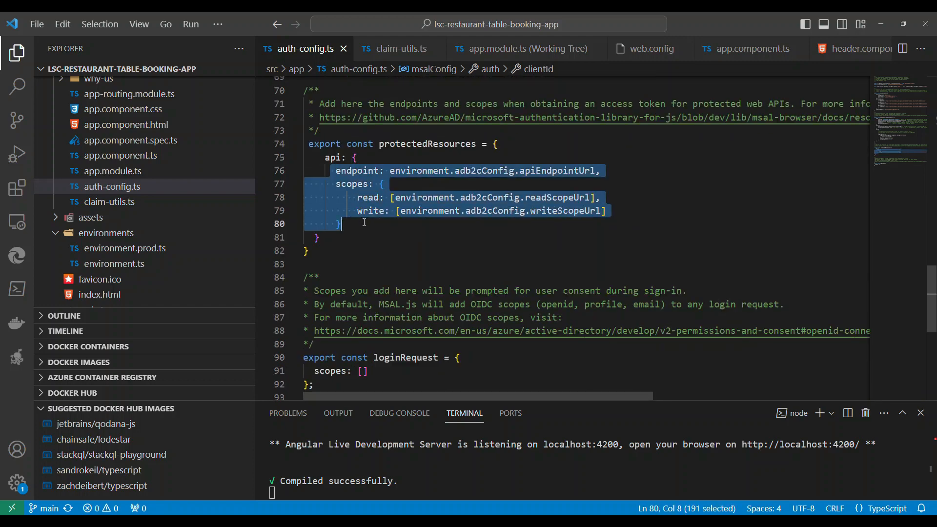
click(390, 230)
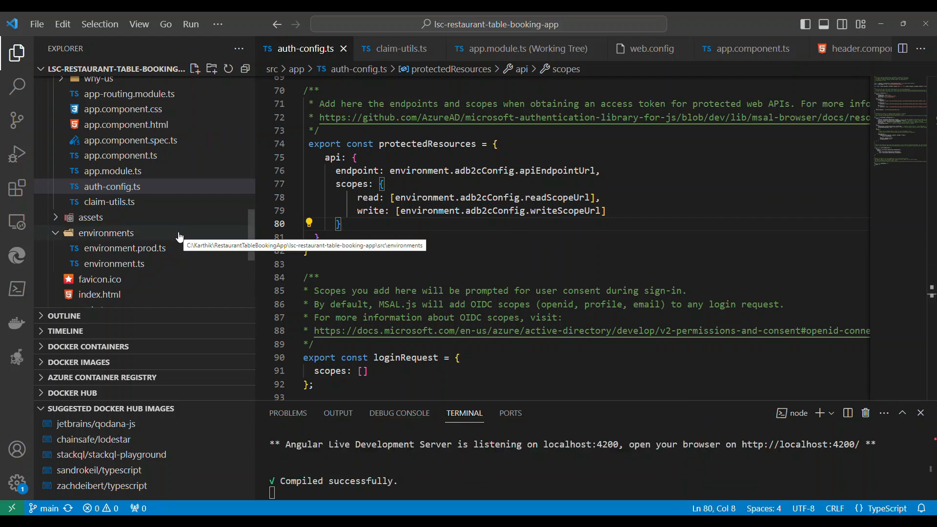
Step: Open angular.json and find the configurations section of the build target under architect
scroll(163, 238, down, 3)
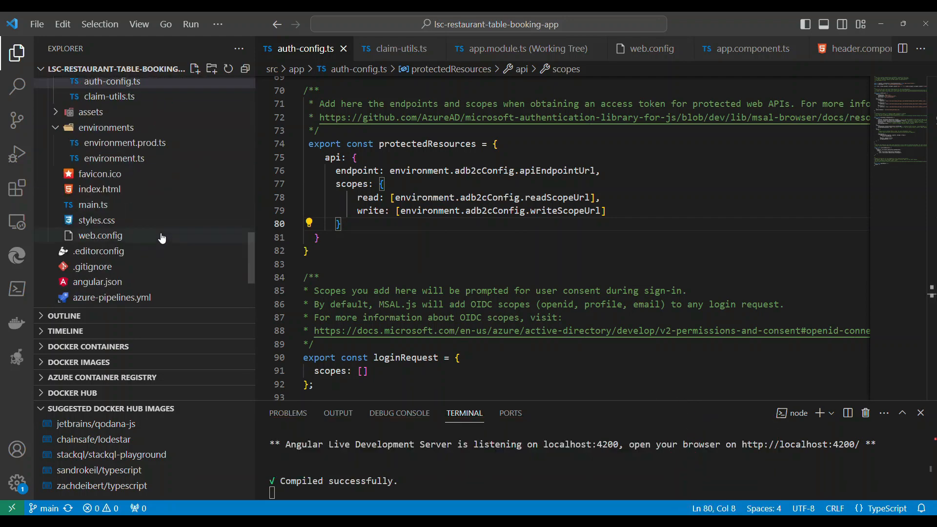
scroll(163, 237, down, 2)
click(97, 214)
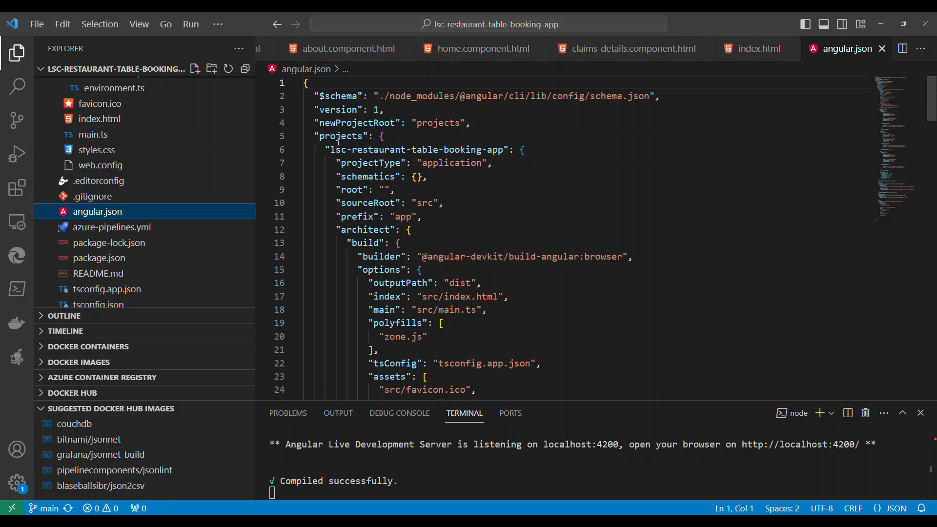
scroll(353, 202, down, 2)
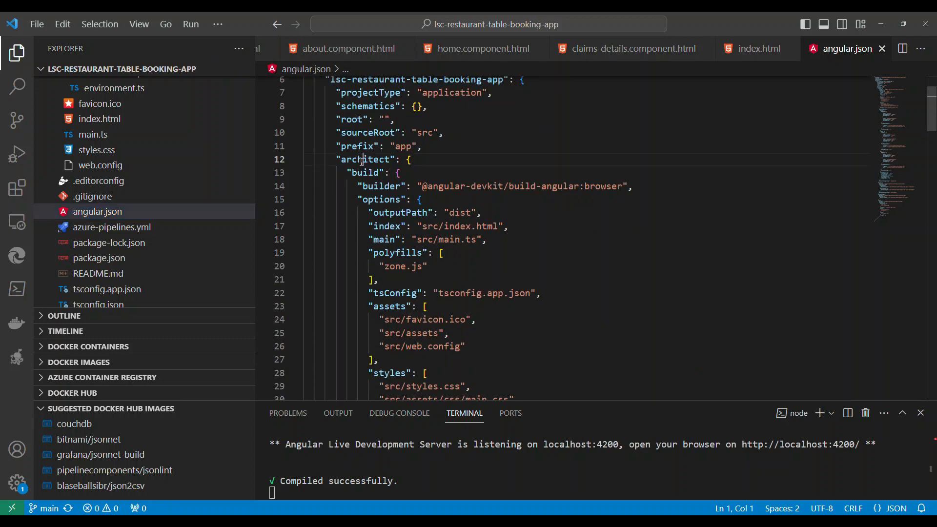
double_click(361, 161)
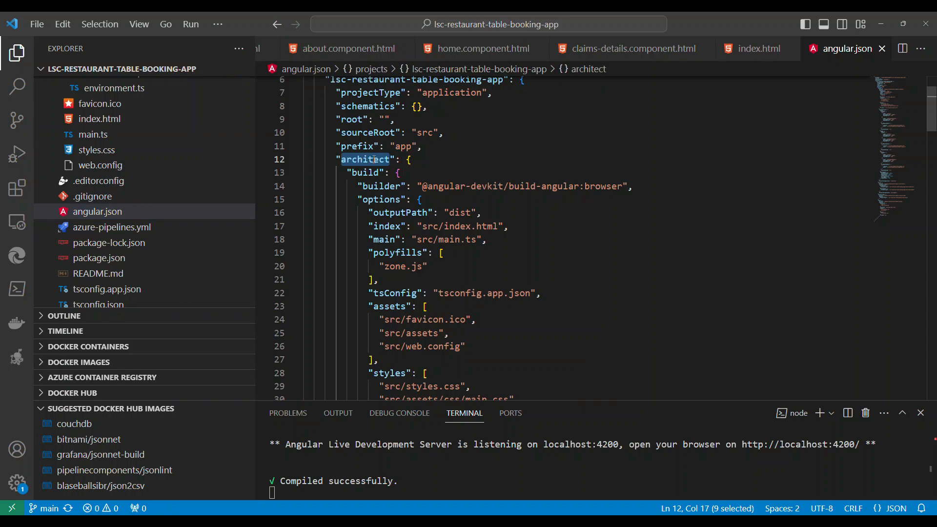
scroll(382, 173, down, 4)
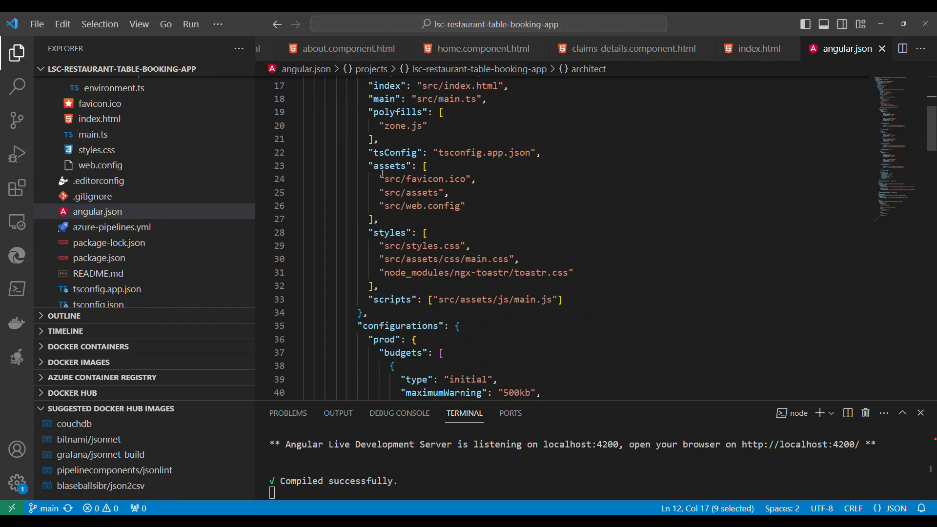
scroll(383, 173, up, 1)
scroll(381, 175, down, 3)
click(391, 255)
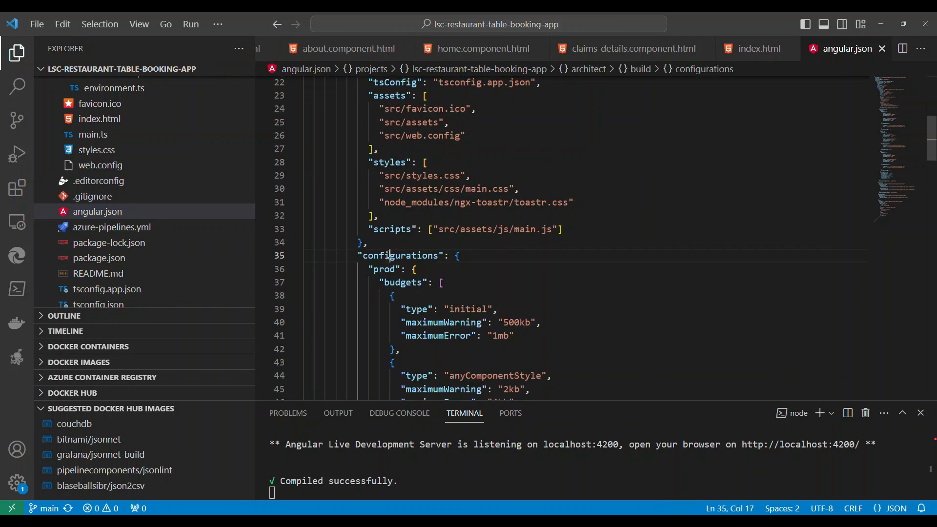
Step: Examine the styles and assets entries in the build options of angular.json
scroll(390, 177, up, 1)
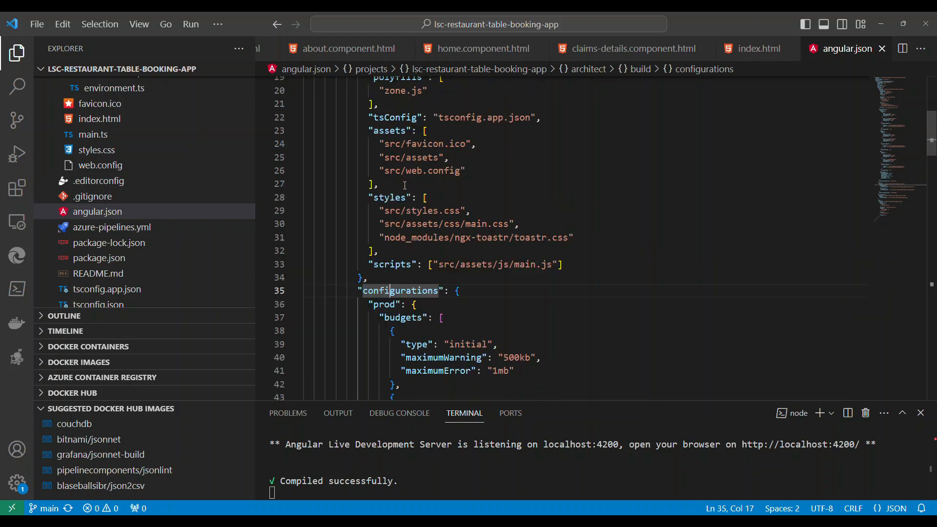
drag(367, 129, 369, 207)
click(569, 238)
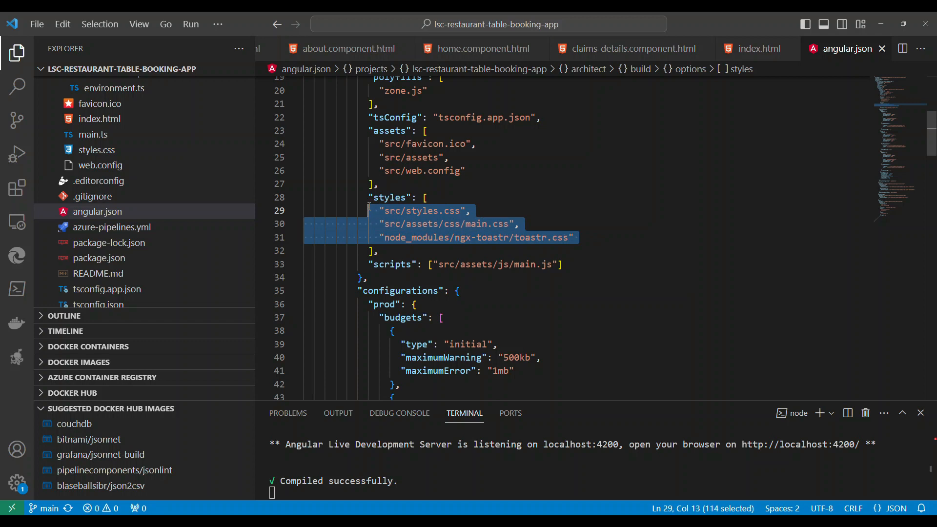
drag(489, 171, 356, 143)
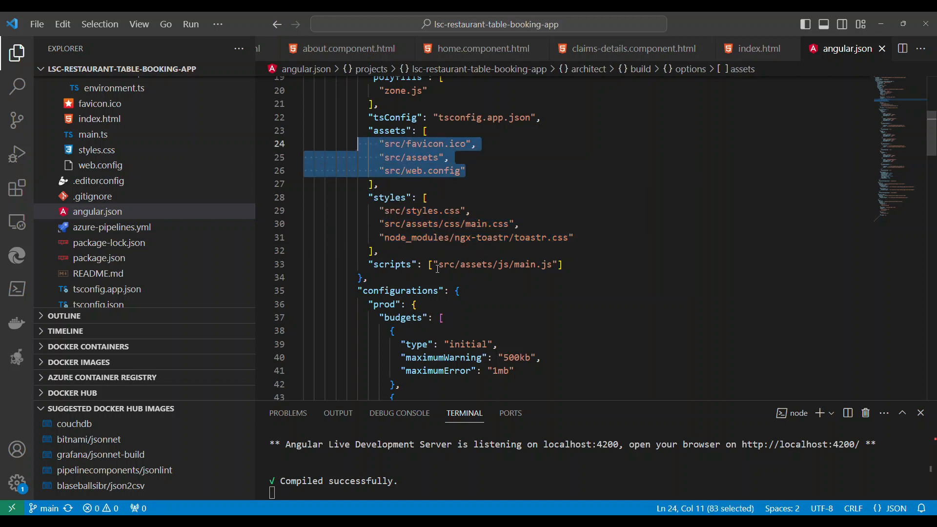
Step: Examine the scripts entry in the build options of angular.json and collapse the options block of the build target
drag(437, 268, 541, 266)
scroll(560, 271, down, 1)
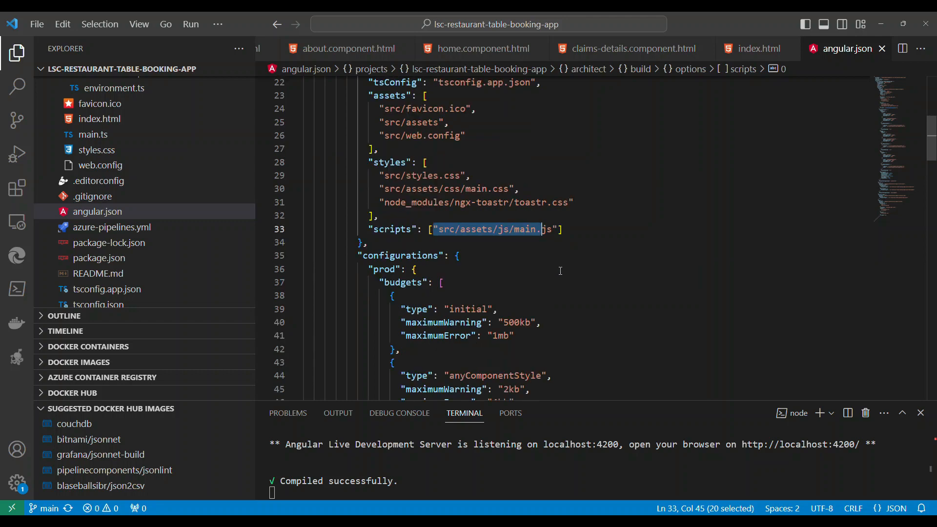
scroll(417, 213, up, 6)
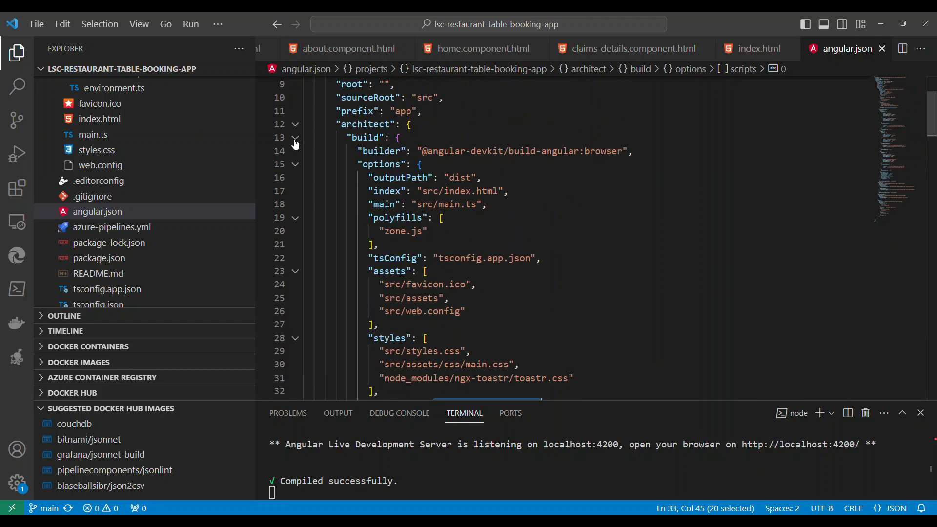
click(296, 137)
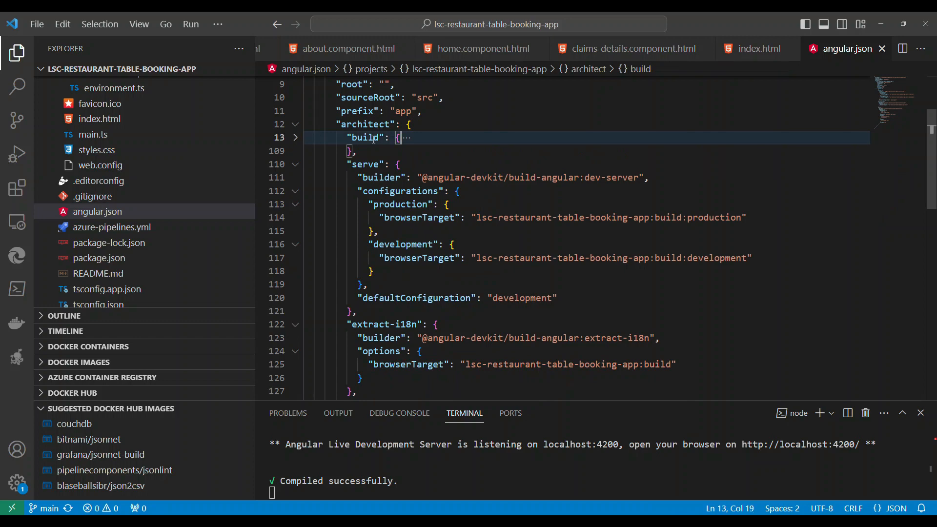
click(295, 137)
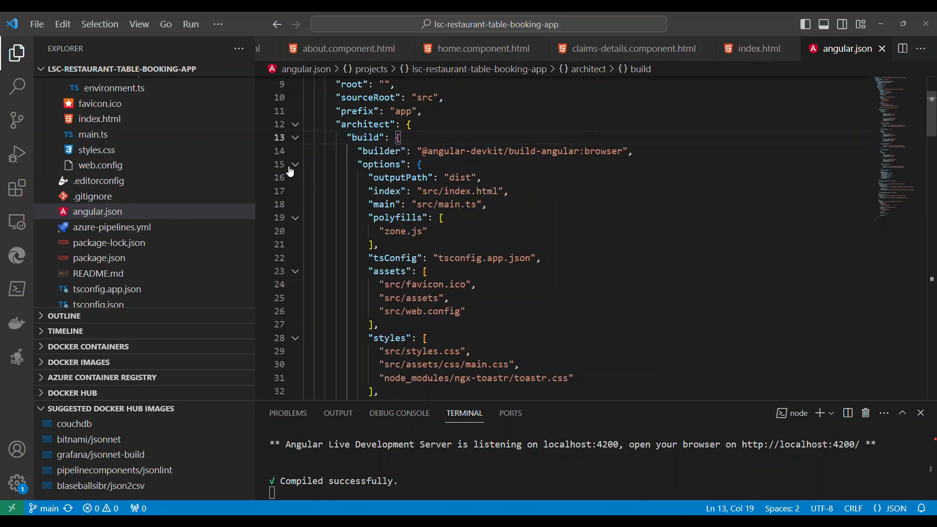
click(296, 165)
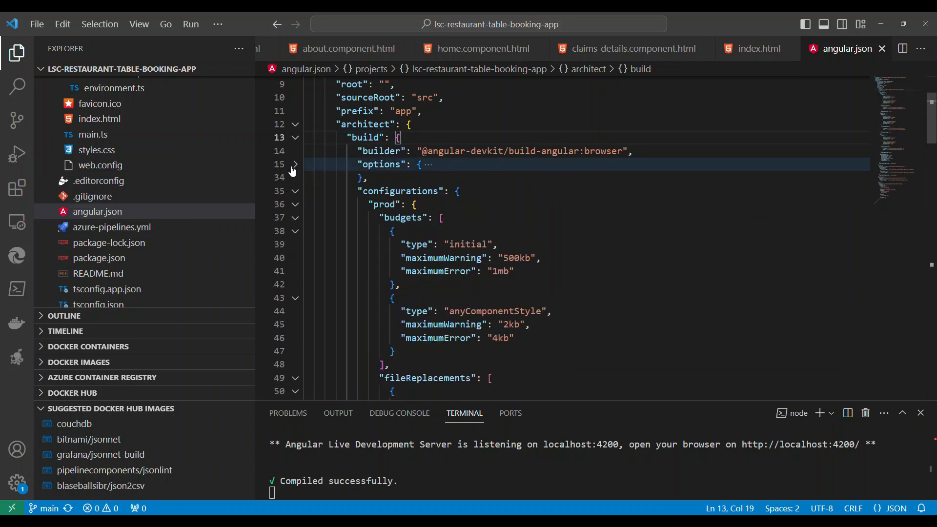
Step: Examine the prod block under the build target's configurations in angular.json, from its budgets to outputHashing
double_click(410, 192)
scroll(372, 172, down, 2)
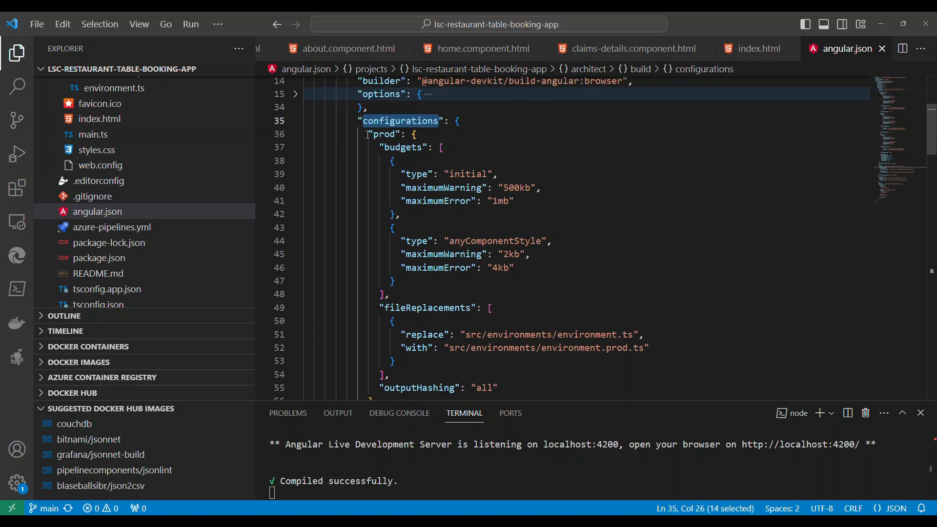
drag(368, 135, 375, 147)
scroll(420, 244, down, 2)
shift+click(389, 333)
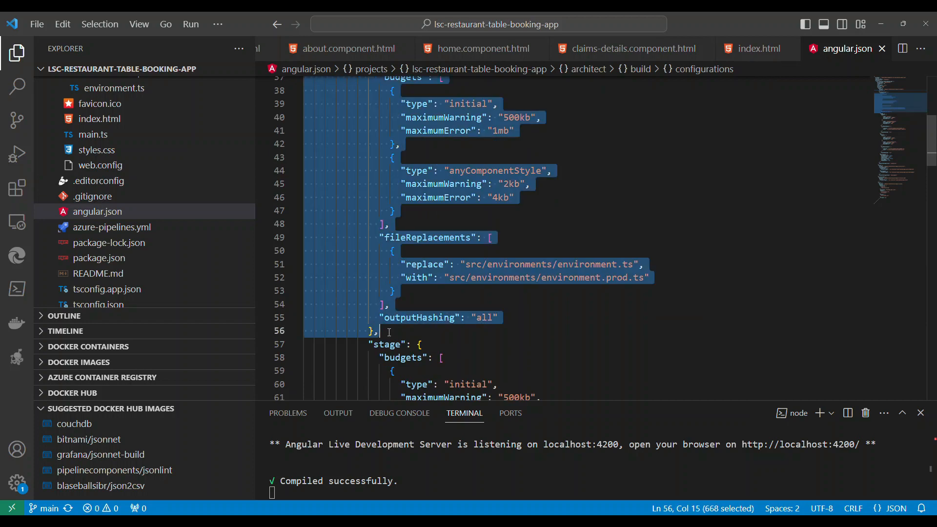
scroll(644, 270, up, 1)
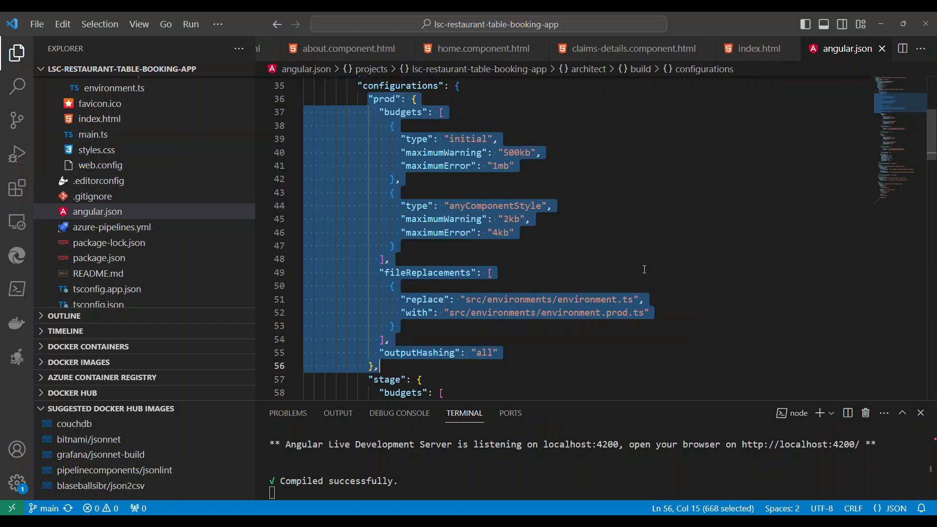
double_click(384, 100)
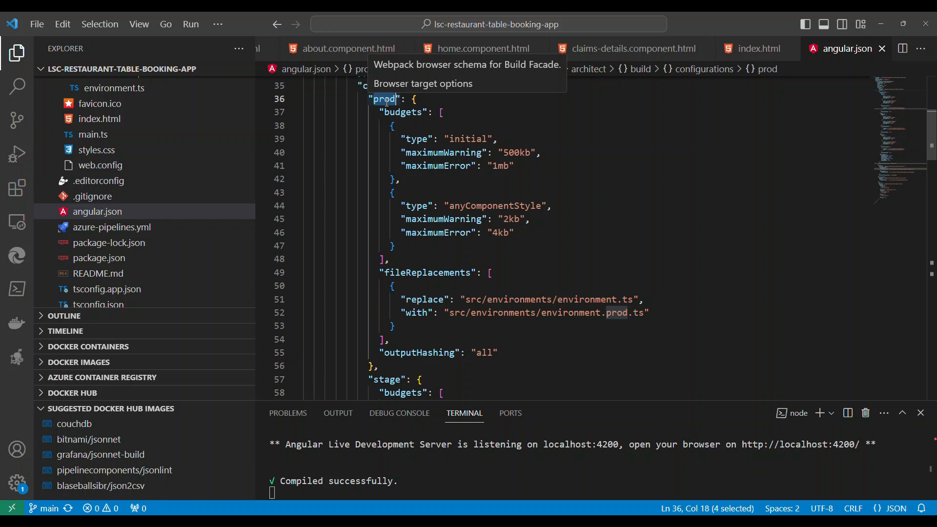
Step: Examine how the prod configuration's fileReplacements swaps environment.ts for environment.prod.ts, checking both files in the environments folder
scroll(123, 239, up, 5)
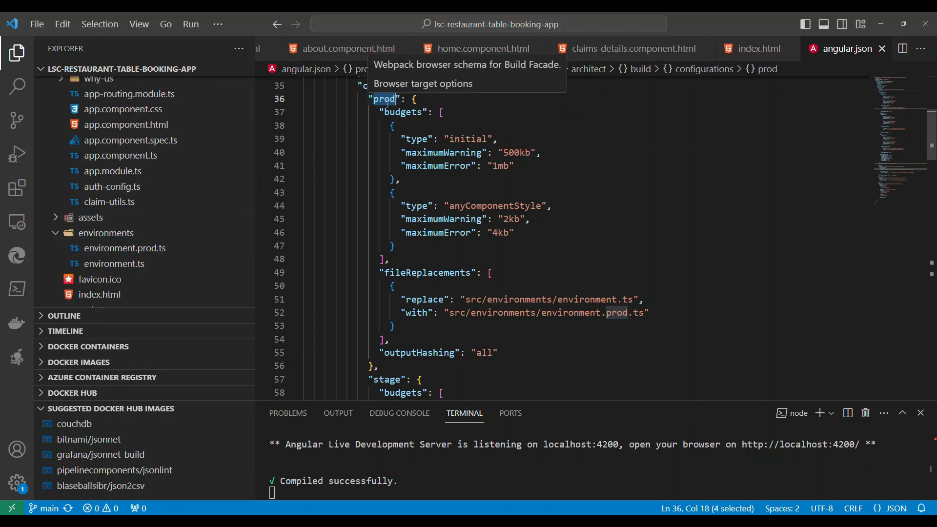
scroll(240, 156, up, 1)
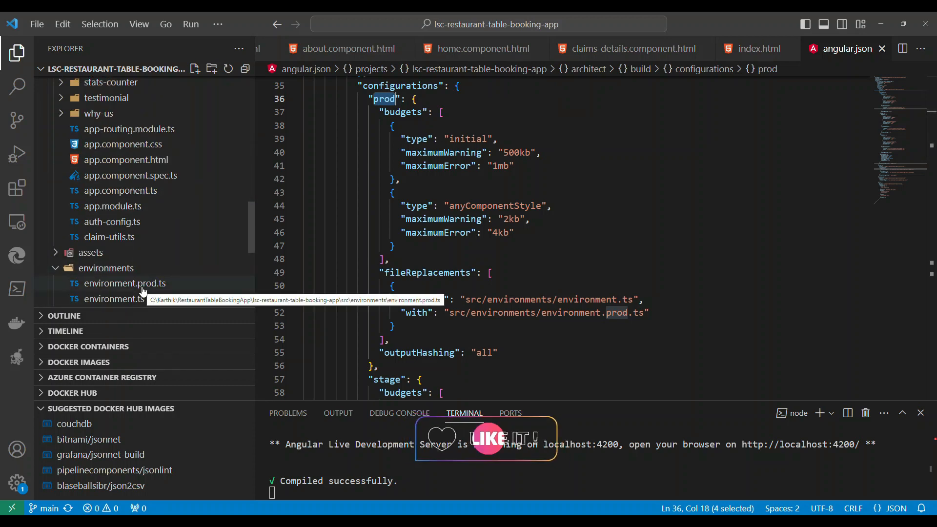
scroll(461, 180, down, 1)
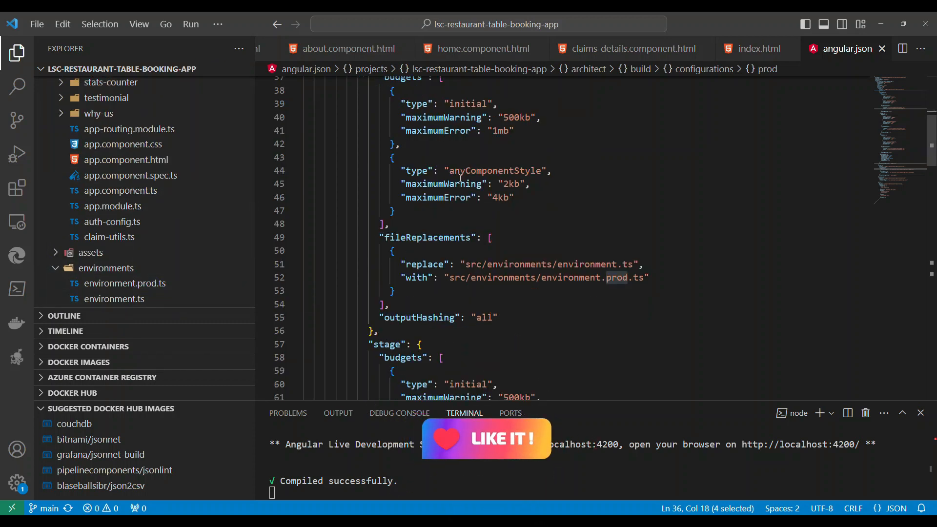
double_click(429, 238)
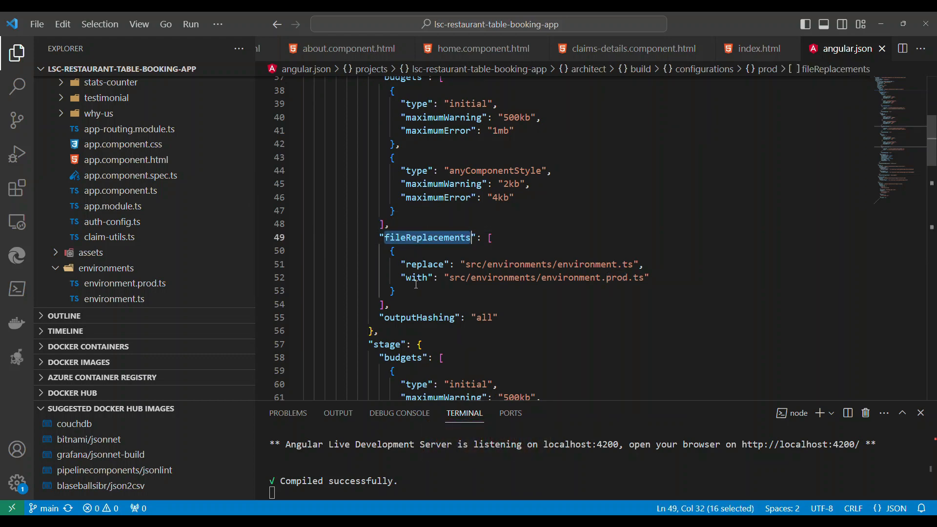
scroll(416, 285, up, 2)
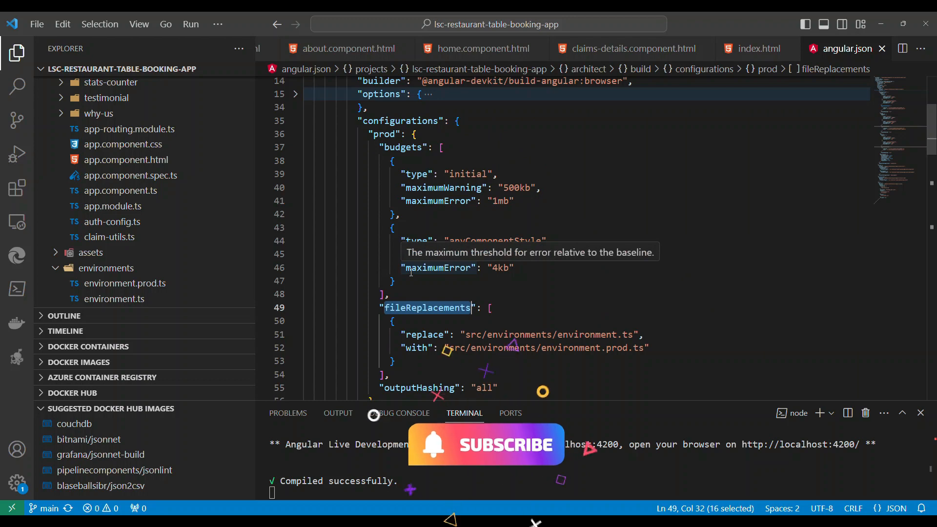
scroll(602, 255, down, 3)
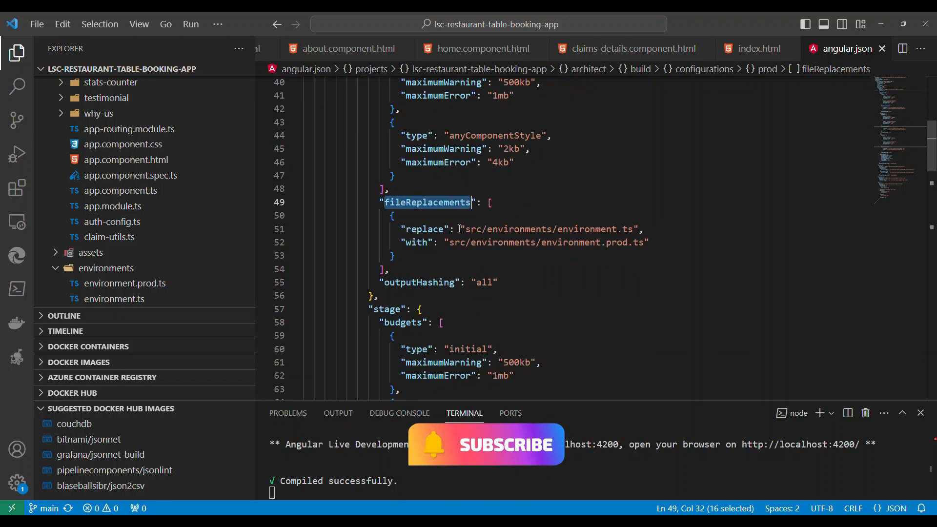
drag(464, 229, 450, 243)
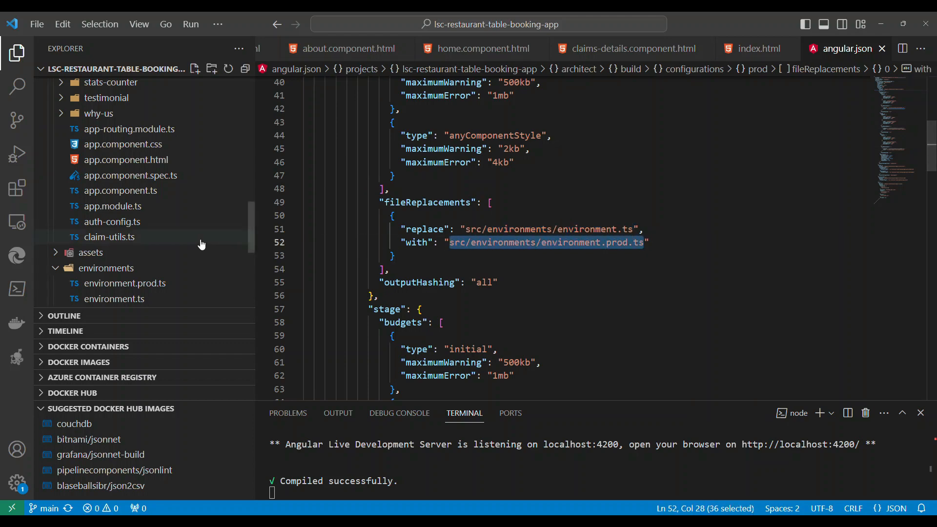
Step: Open environment.ts and examine its development API endpoints and adb2cConfig settings
scroll(174, 234, down, 2)
click(123, 233)
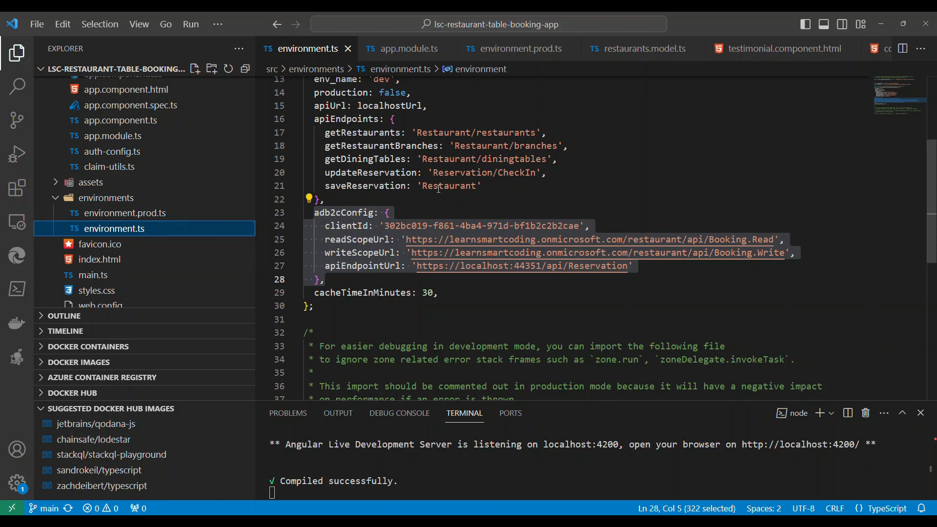
click(438, 208)
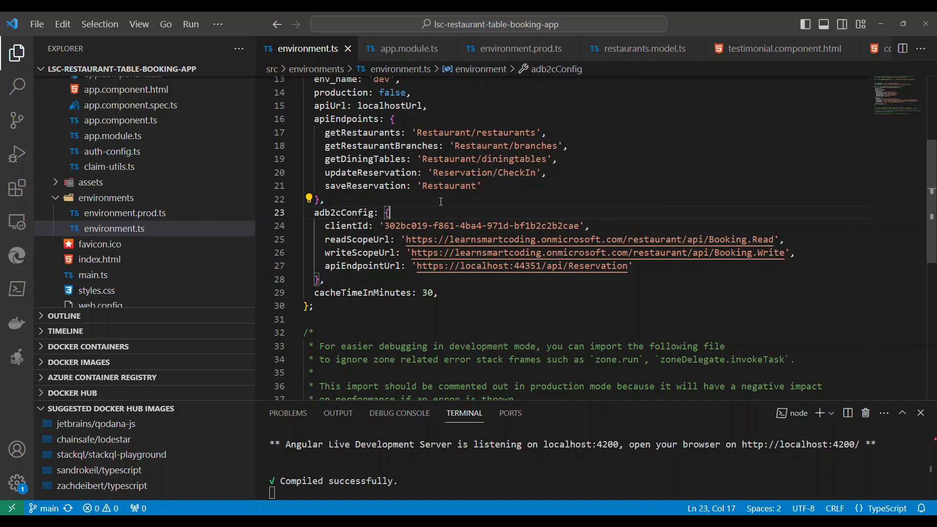
Step: Compare the clientId and scope URLs of adb2cConfig in environment.prod.ts with those in environment.ts
click(181, 212)
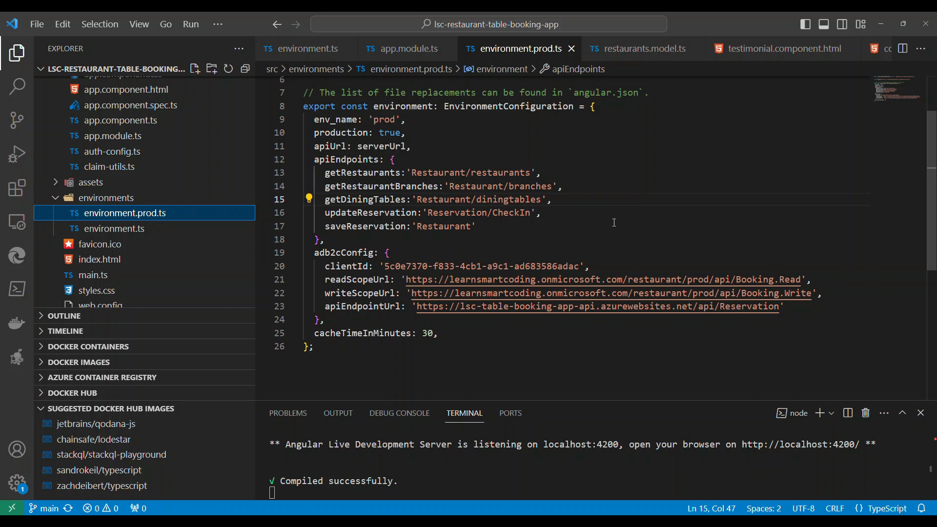
scroll(614, 222, down, 1)
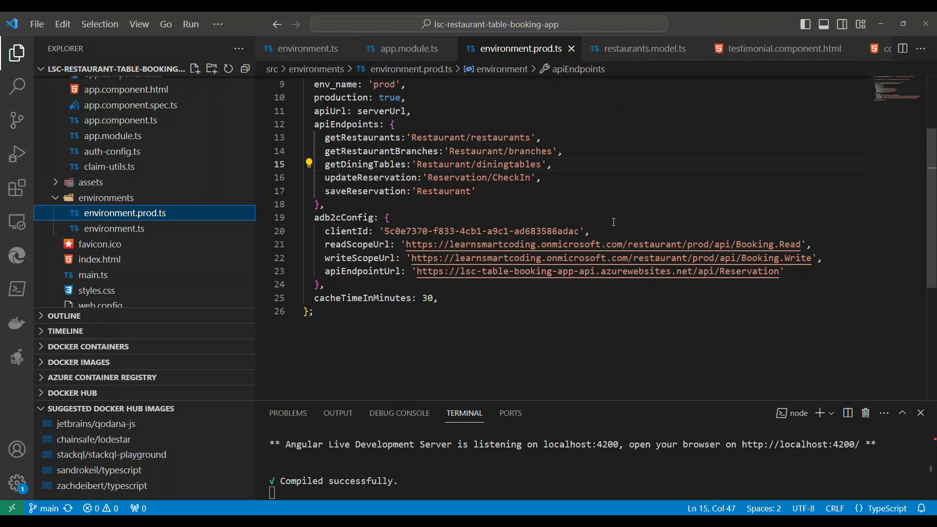
click(347, 229)
double_click(471, 231)
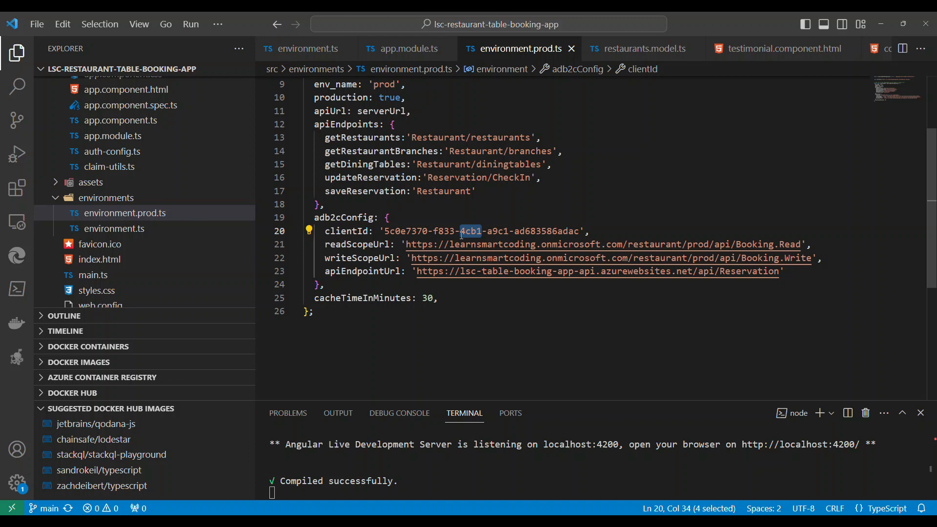
double_click(361, 245)
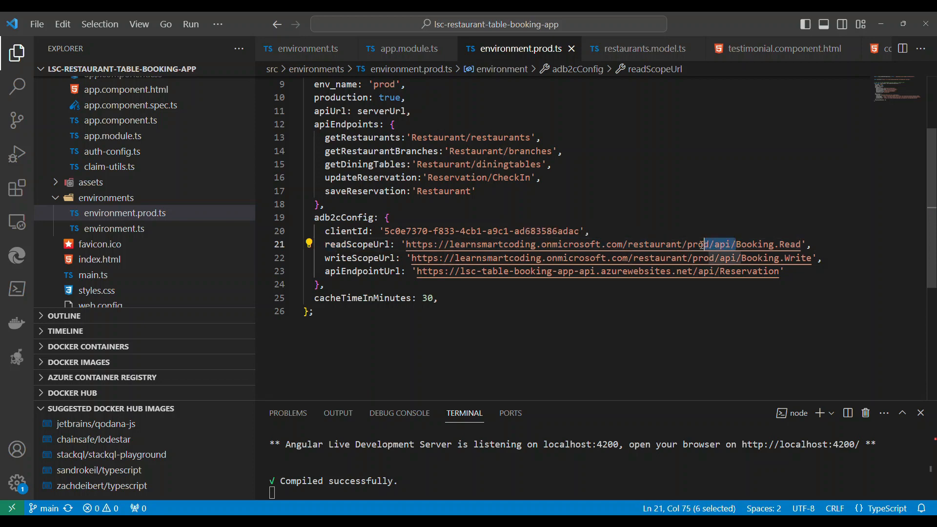
click(137, 228)
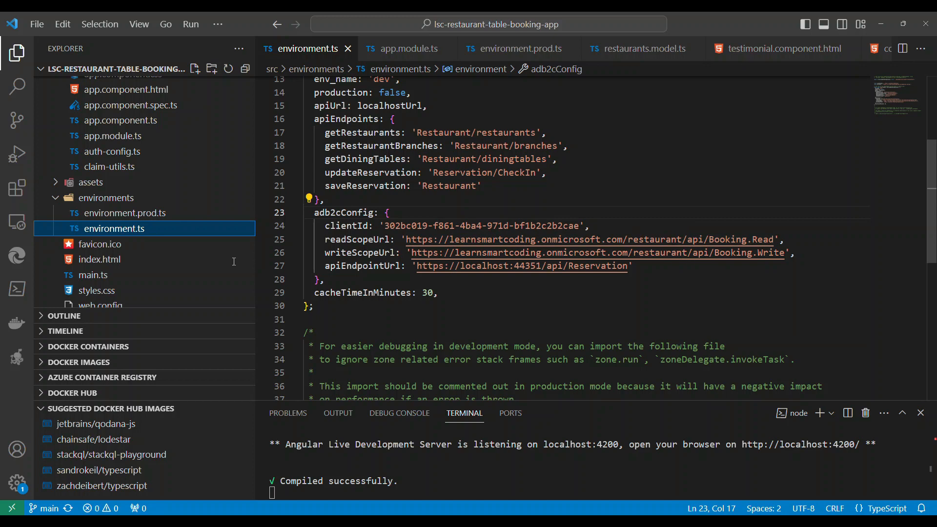
click(125, 213)
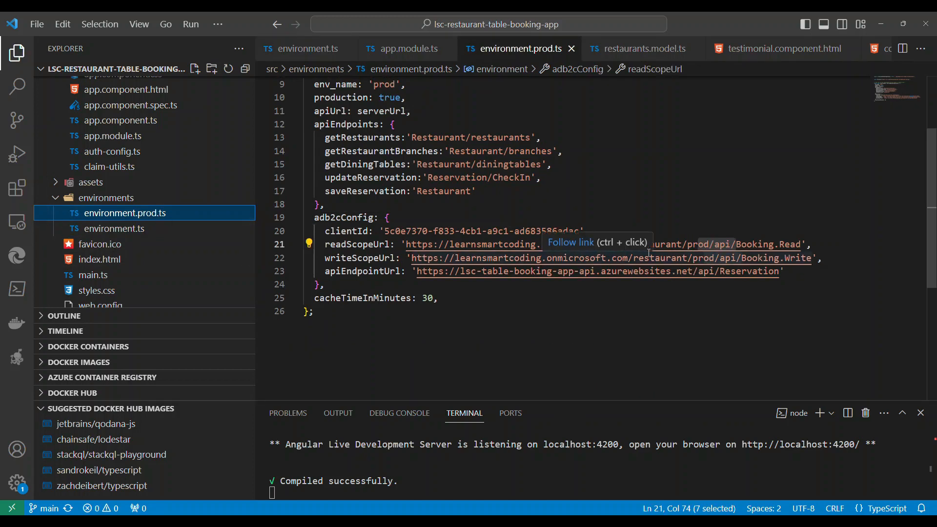
Step: Compare the apiEndpointUrl in environment.prod.ts and environment.ts, and examine the serverUrl constant in environment.prod.ts
double_click(382, 272)
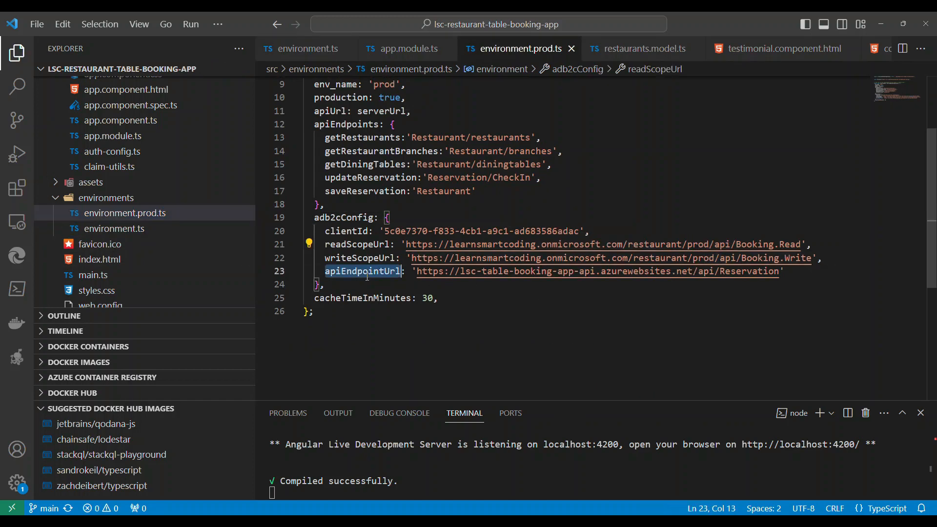
drag(416, 272, 781, 274)
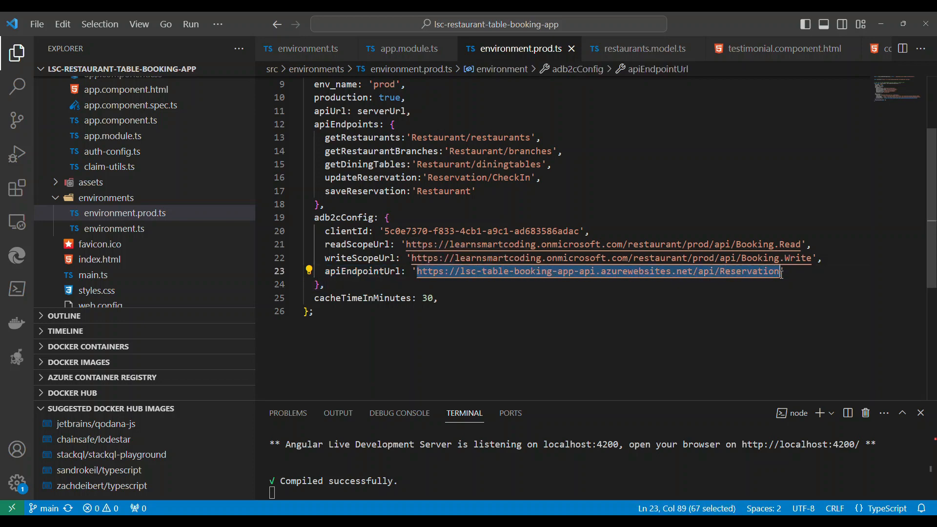
click(141, 228)
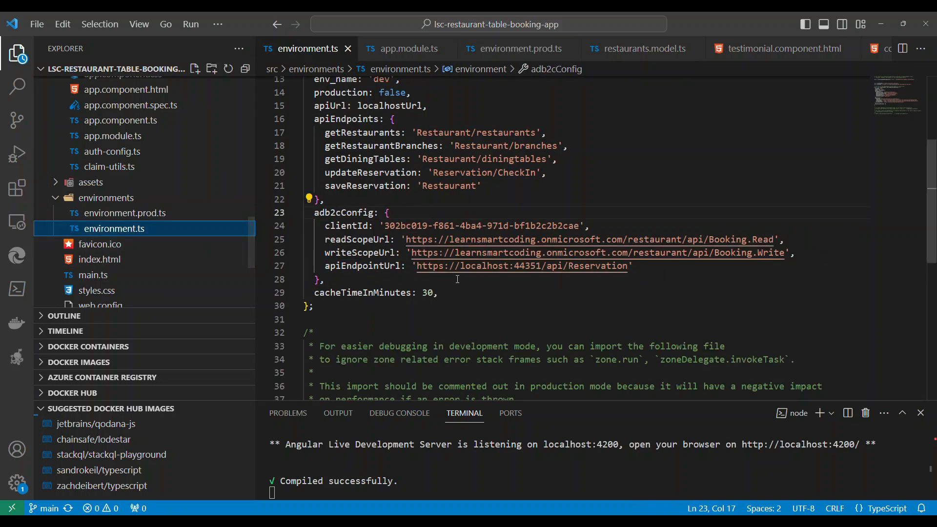
drag(418, 267, 626, 267)
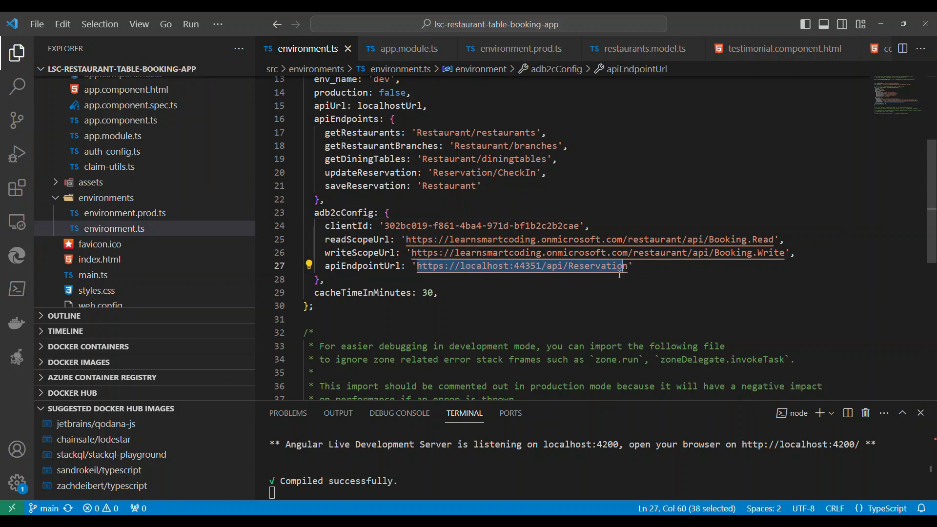
click(138, 215)
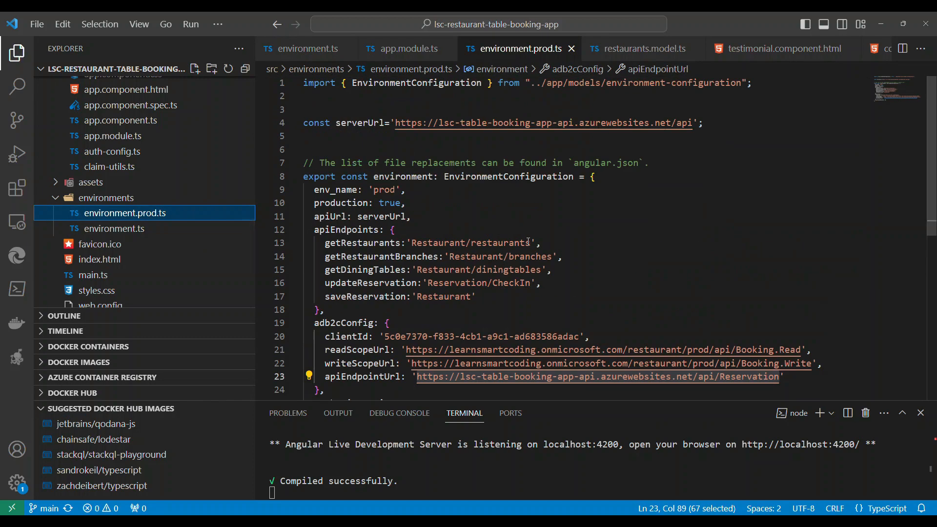
double_click(360, 122)
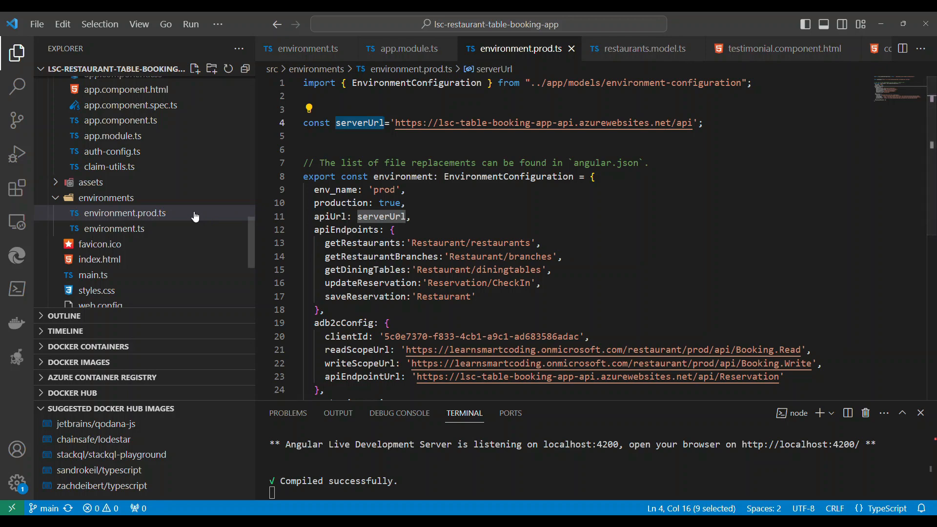
Step: Open package.json and examine the build-prod, build-staging and build-qa scripts
scroll(105, 286, down, 1)
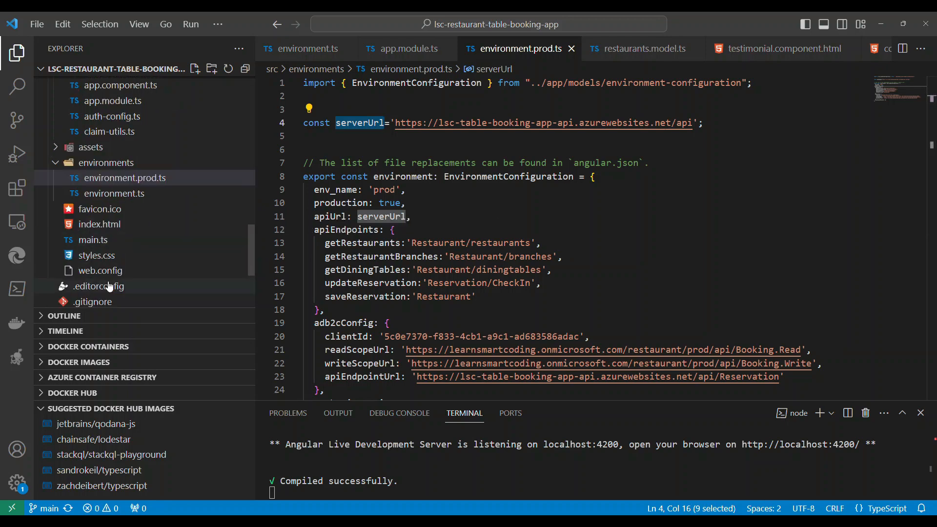
scroll(99, 303, down, 4)
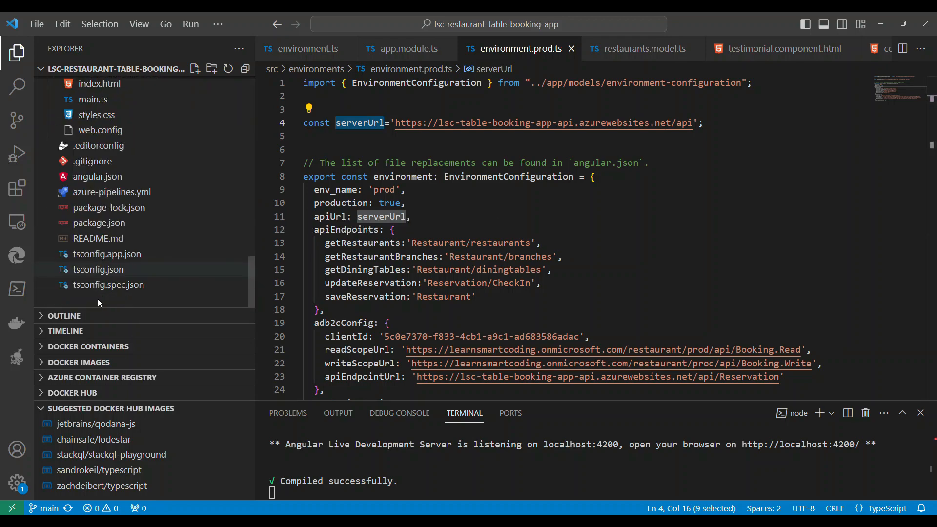
click(100, 223)
mouse_move(315, 214)
mouse_down()
mouse_move(754, 244)
mouse_move(304, 214)
mouse_up()
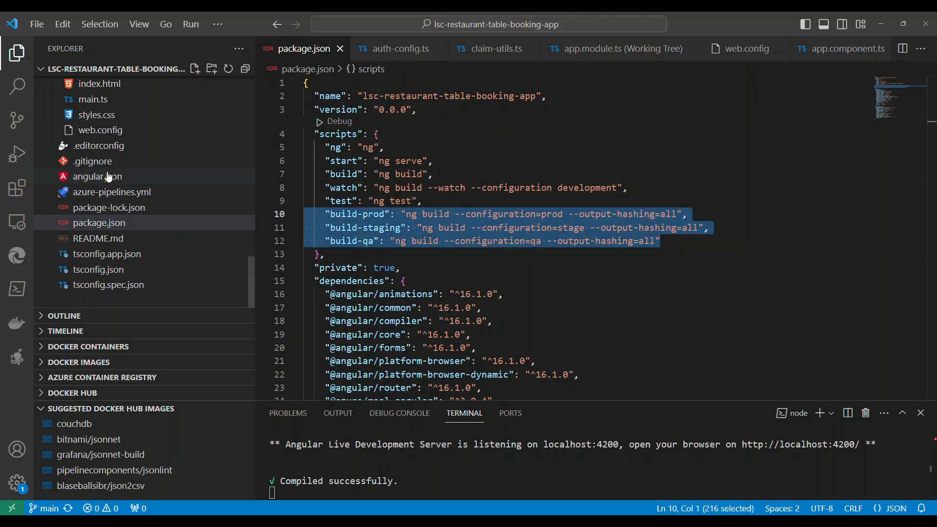
Step: Return to the prod configuration in angular.json and bring the environments folder's files into view
click(119, 177)
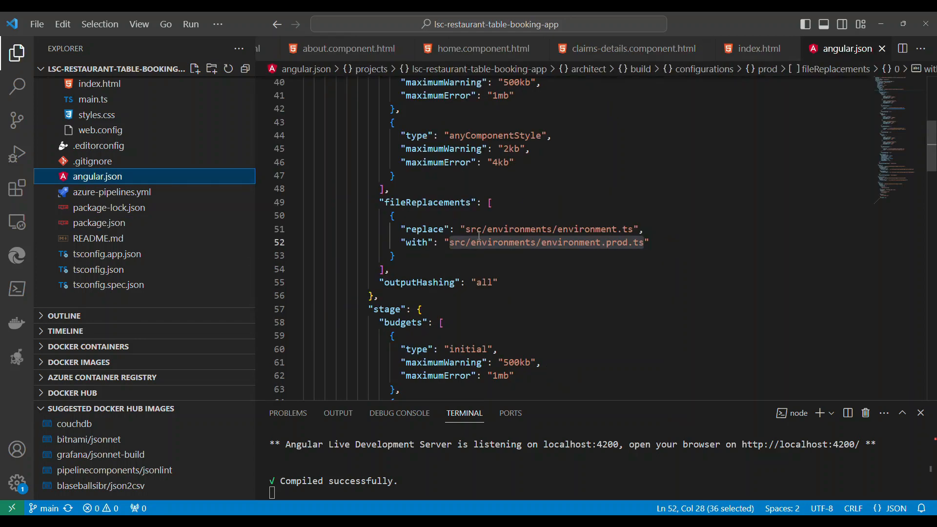
scroll(447, 224, up, 3)
scroll(155, 240, up, 3)
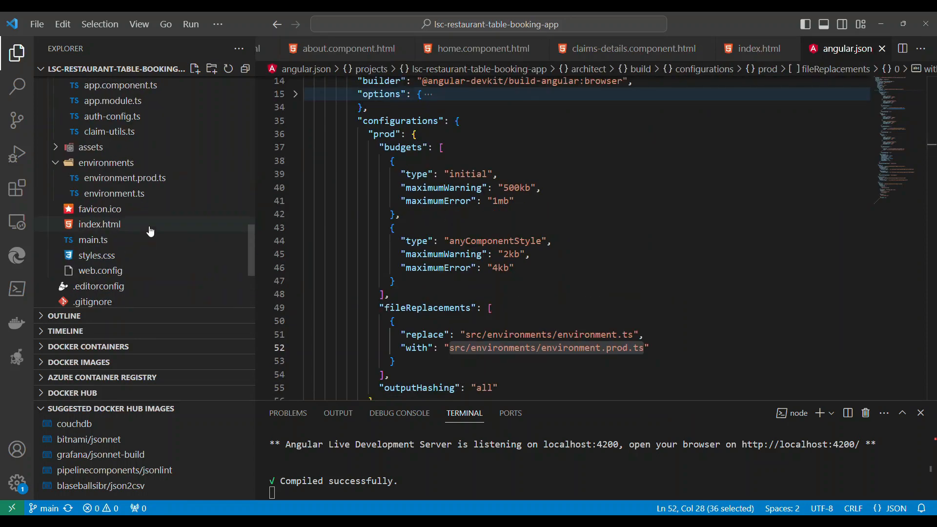
Step: Open environment.ts and auth-config.ts, and examine how protectedResources takes its endpoint and scopes from the environment's adb2cConfig
click(136, 194)
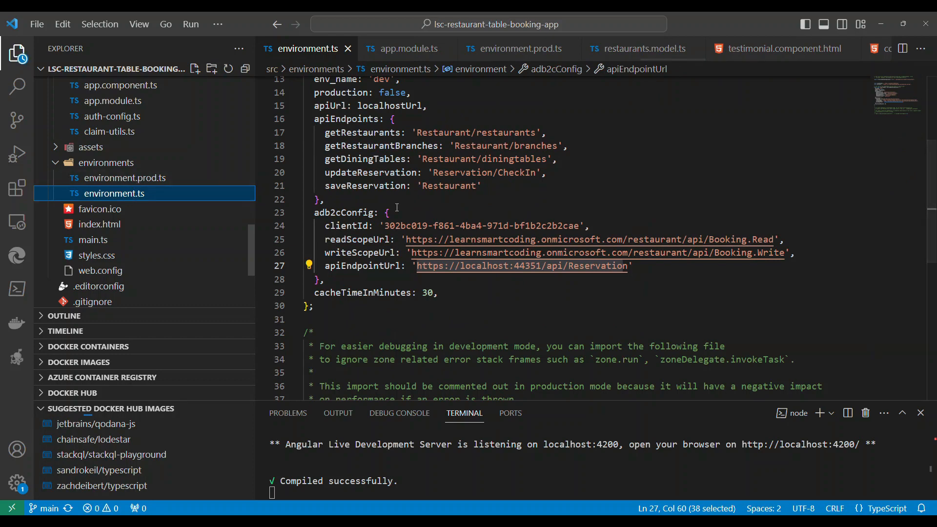
scroll(146, 180, up, 3)
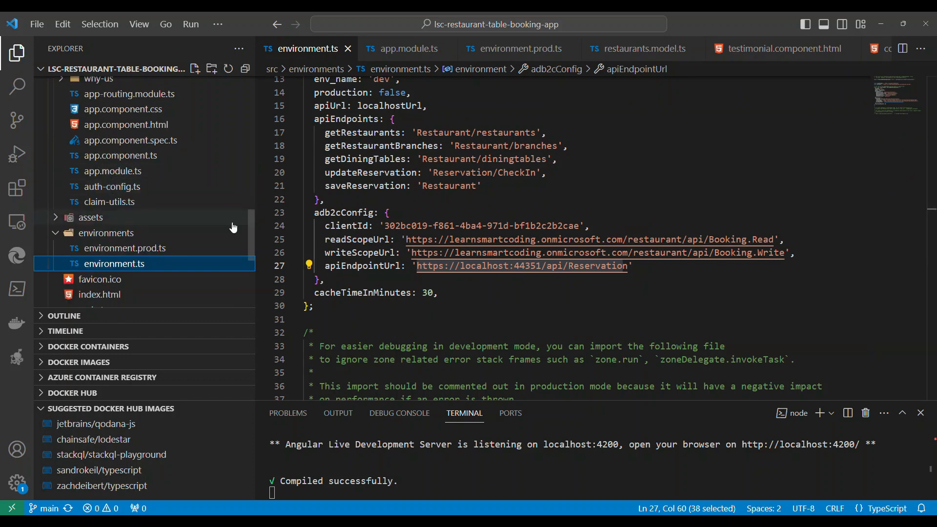
click(110, 201)
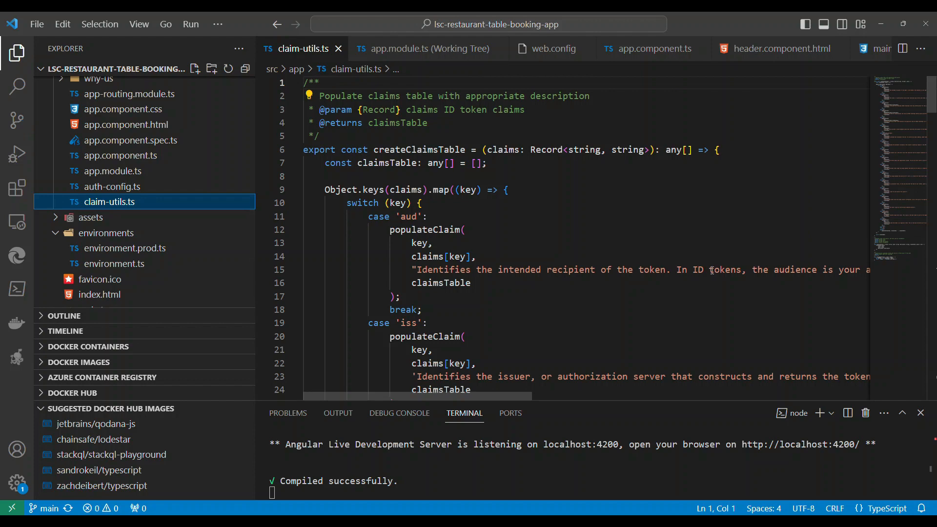
click(211, 189)
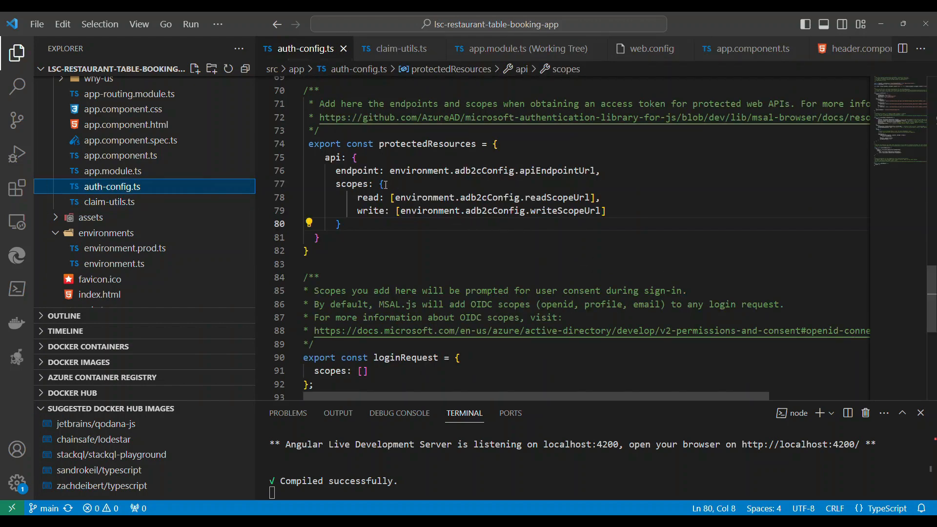
double_click(421, 170)
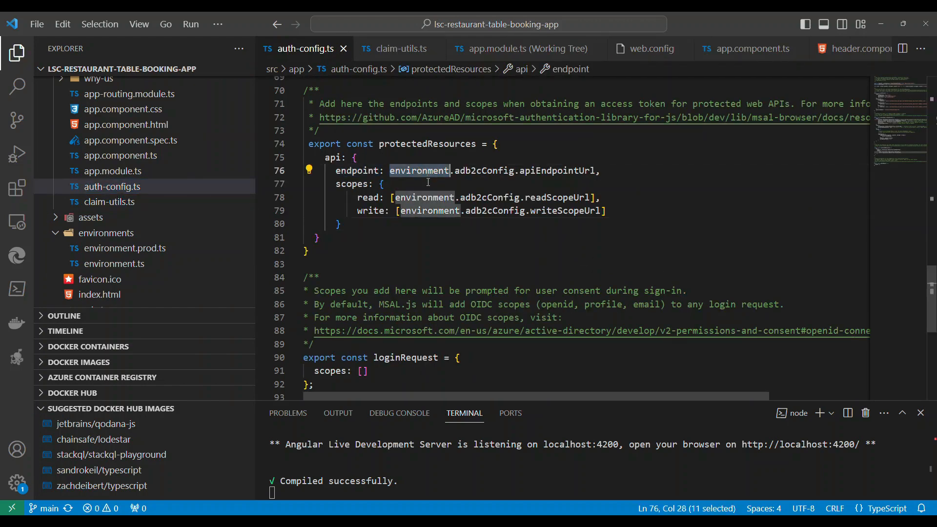
Step: Switch to the Azure portal, change to the learnsmartcoding.onmicrosoft.com directory, and open the Azure AD B2C app registrations
click(887, 20)
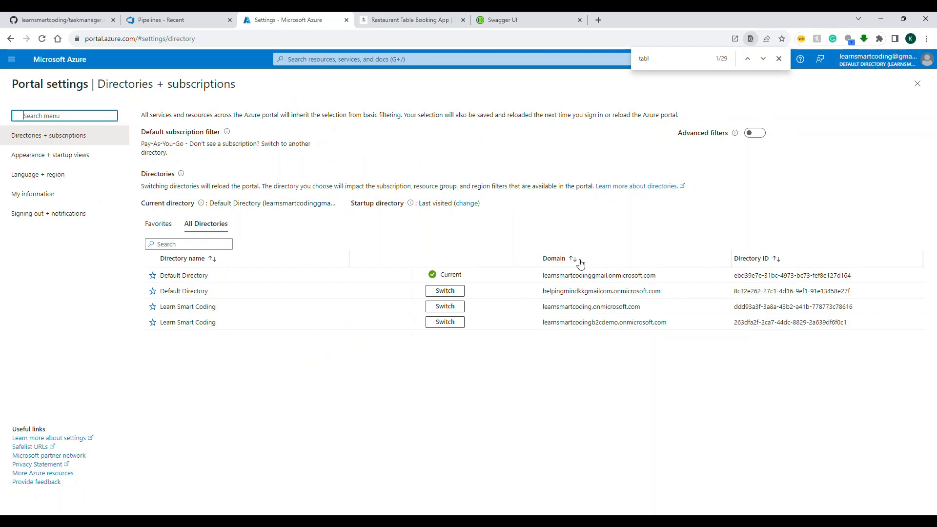
click(442, 307)
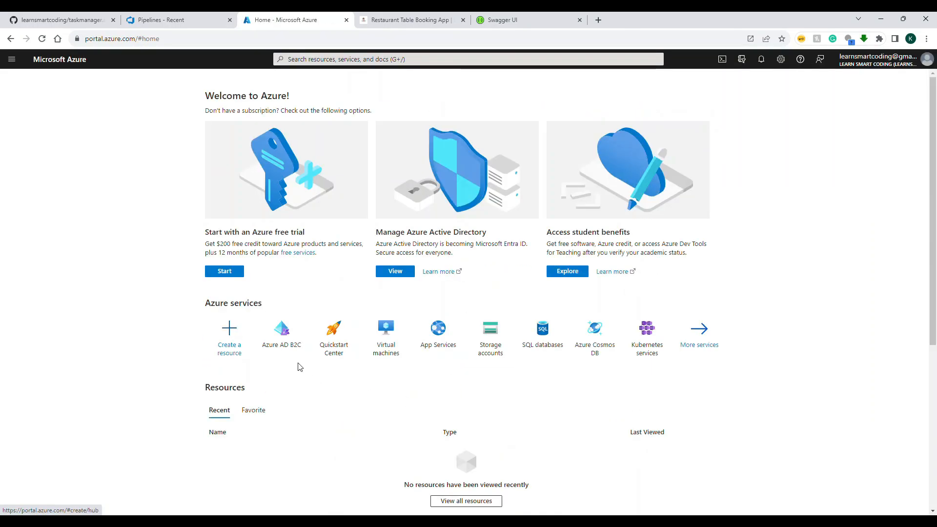
click(282, 337)
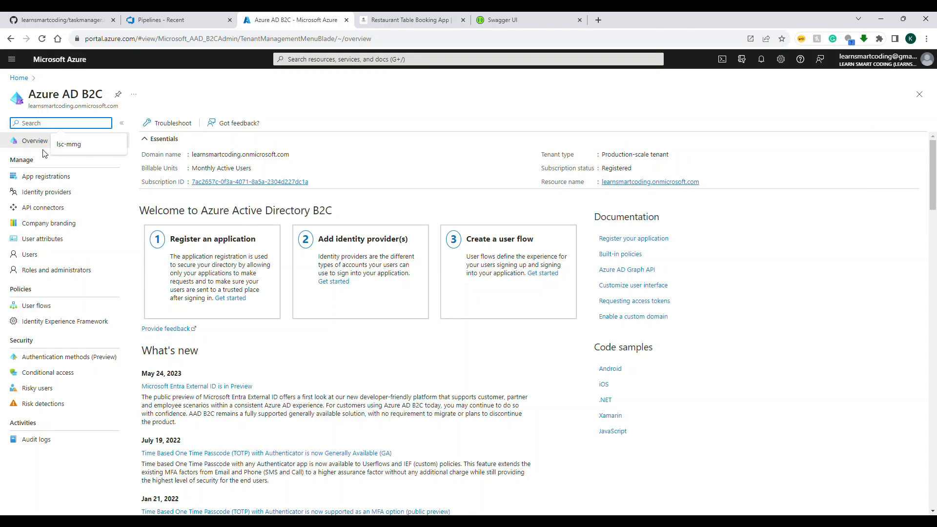
click(25, 182)
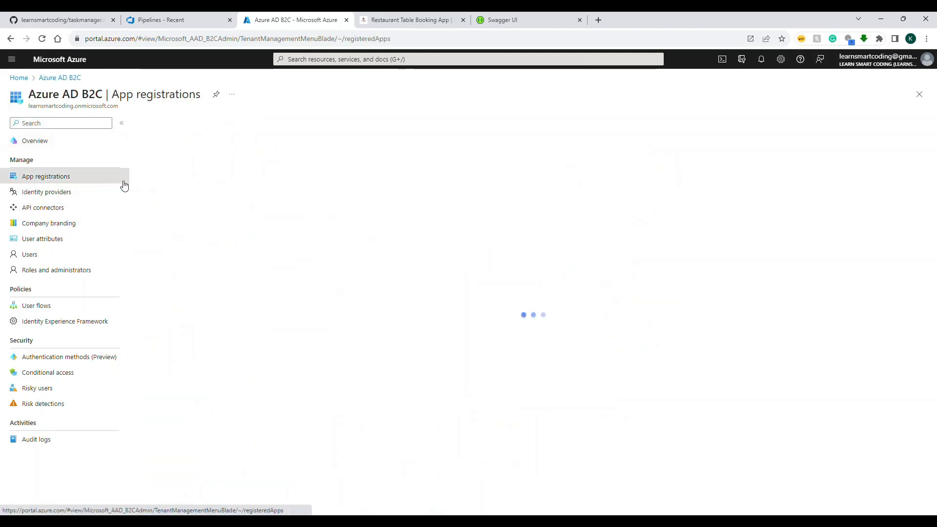
Step: List all applications registered in the B2C tenant and filter them by "table"
click(175, 228)
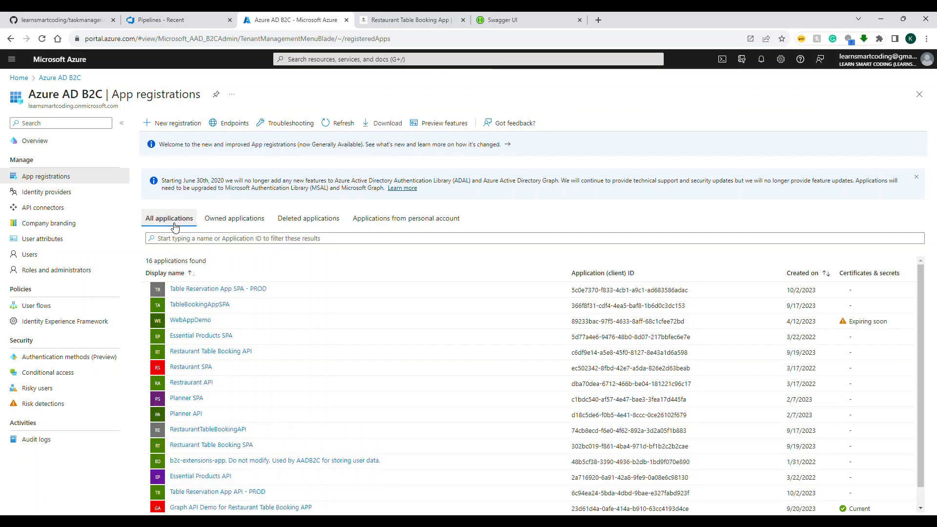
scroll(331, 284, down, 1)
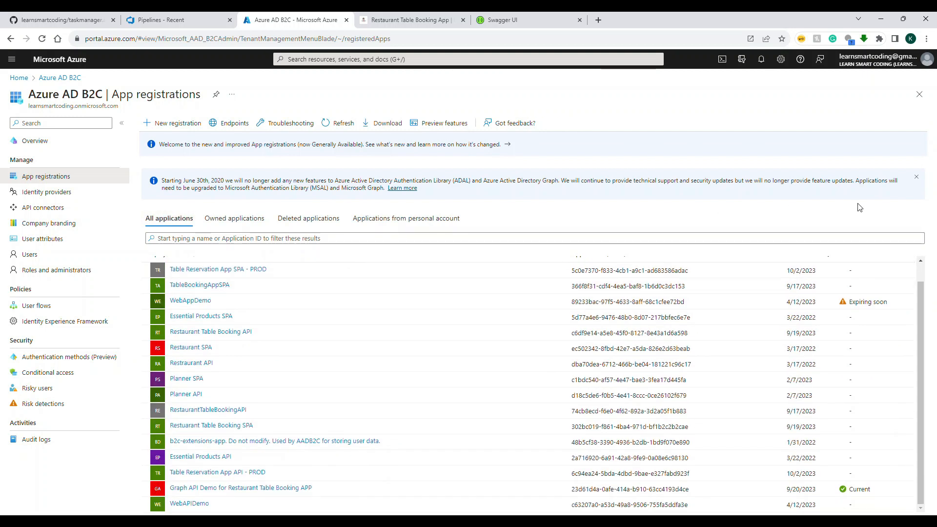
scroll(215, 282, up, 1)
click(200, 239)
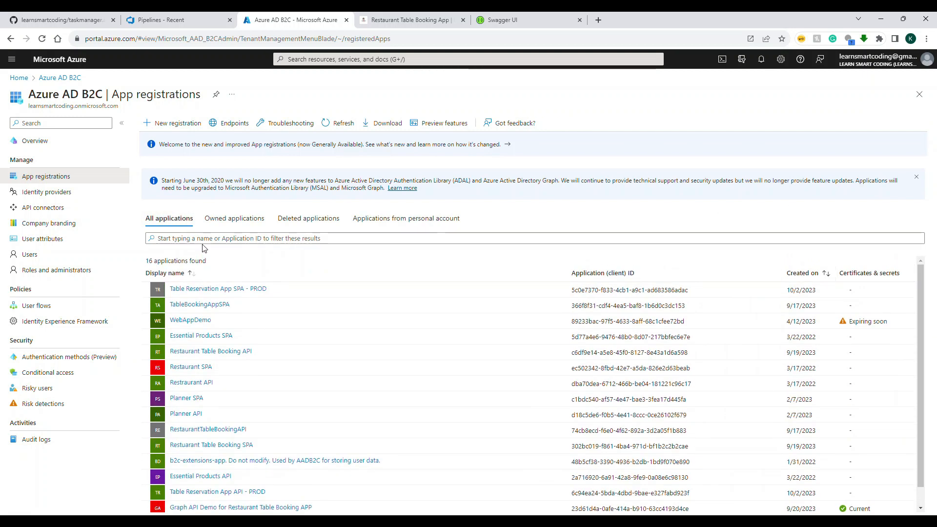
text(table)
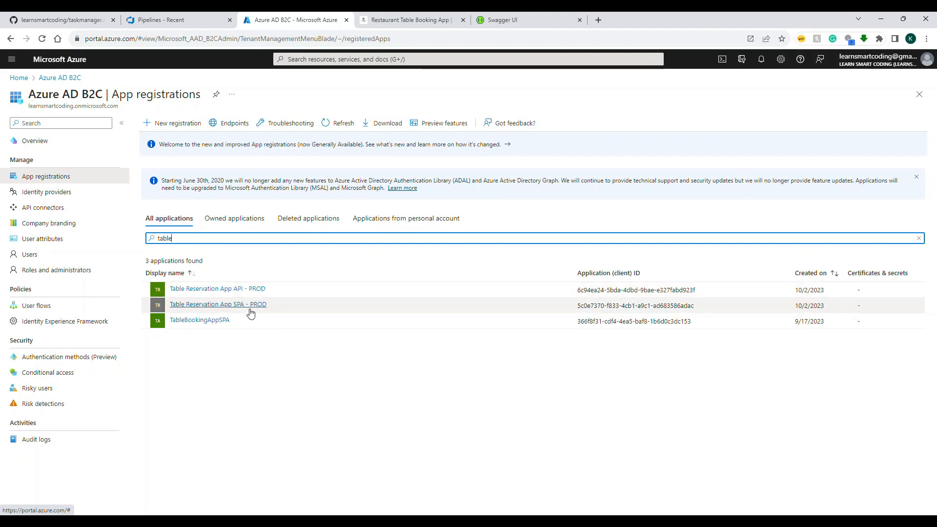
Step: Open the Table Reservation App API - PROD registration and examine the prod part of its exposed API's Application ID URI
click(233, 289)
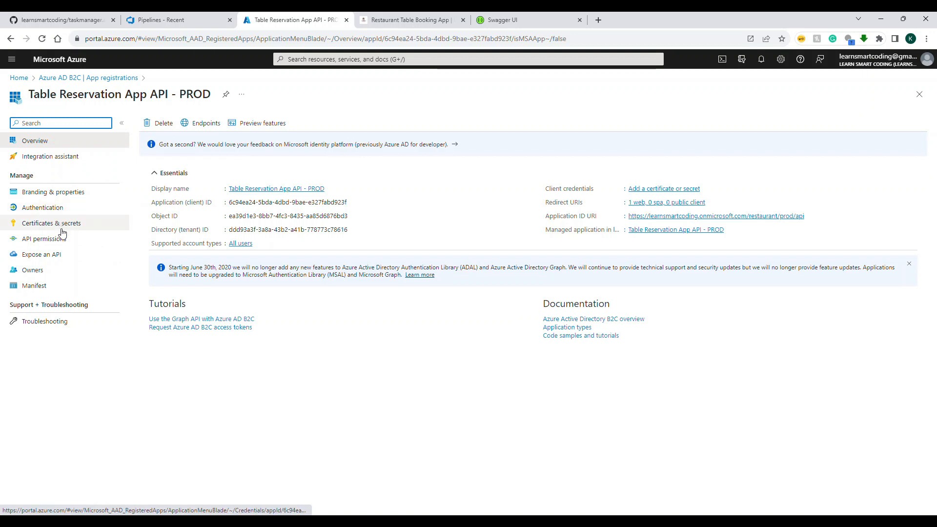
click(53, 195)
click(55, 255)
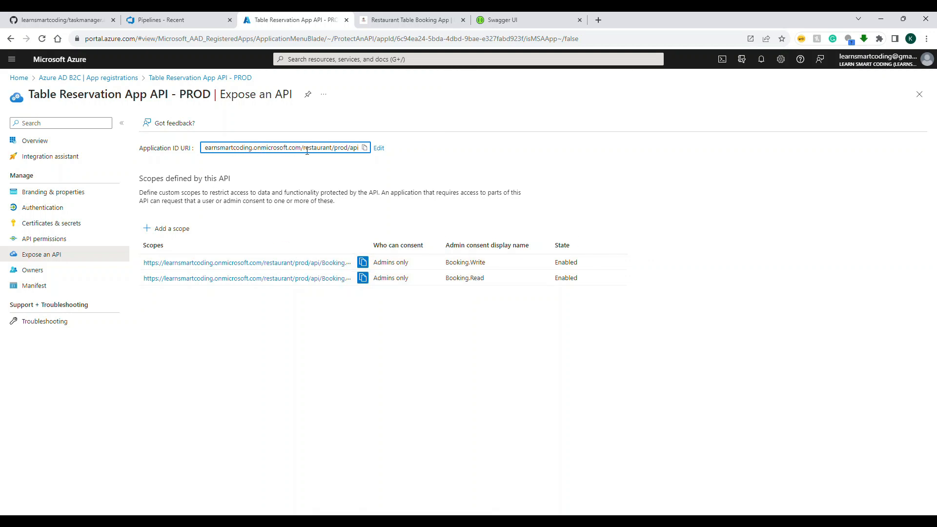
drag(304, 149, 359, 149)
double_click(338, 148)
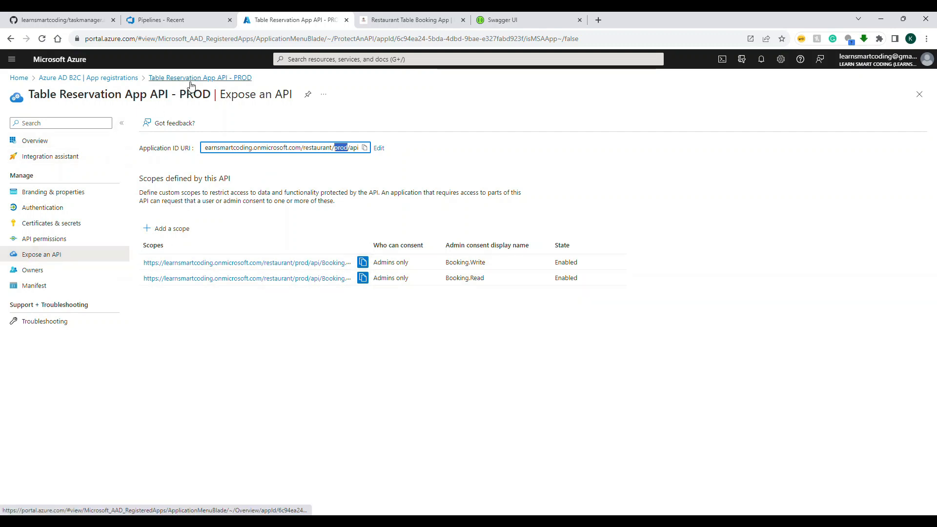
Step: Open the Table Reservation App SPA - PROD registration and examine the single-page application redirect URI in its authentication settings
click(122, 80)
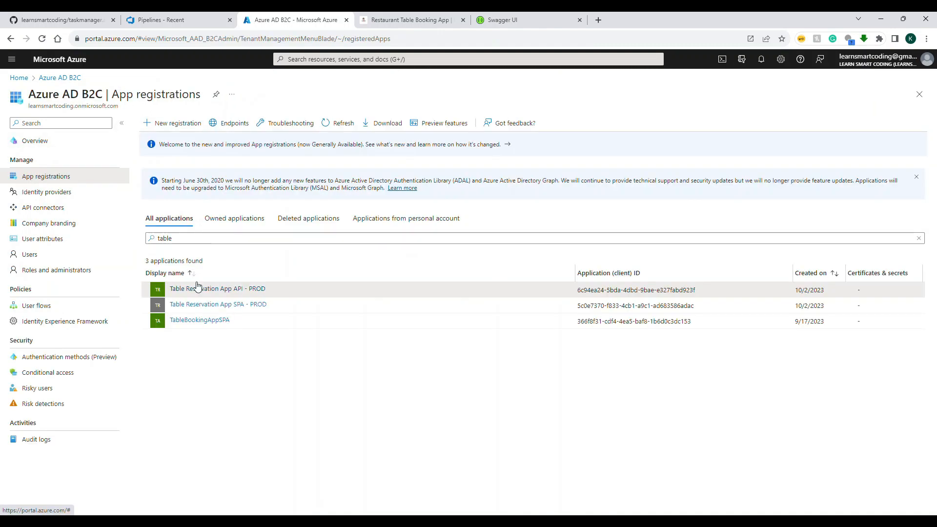
click(238, 310)
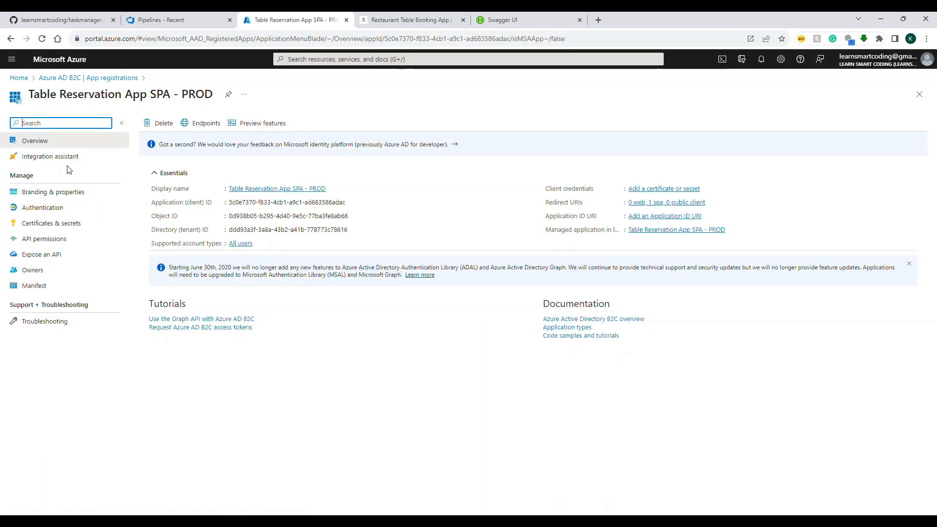
click(54, 208)
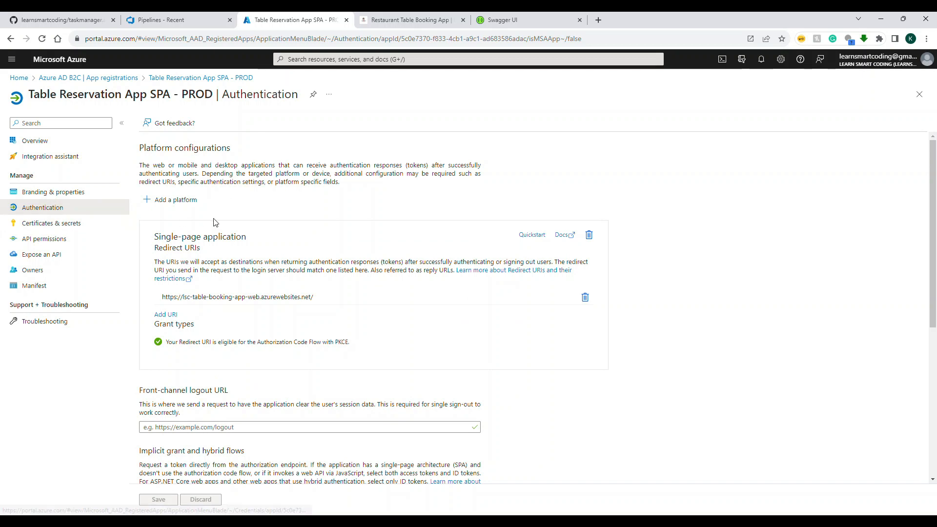
scroll(161, 205, down, 2)
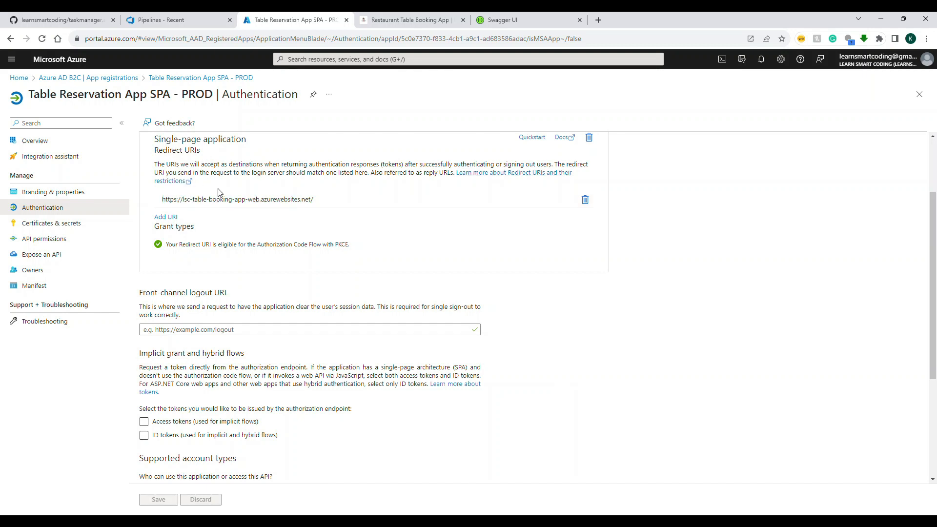
Step: Switch to the deployed Restaurant Table Booking App and log in with the prefilled account credentials
click(386, 23)
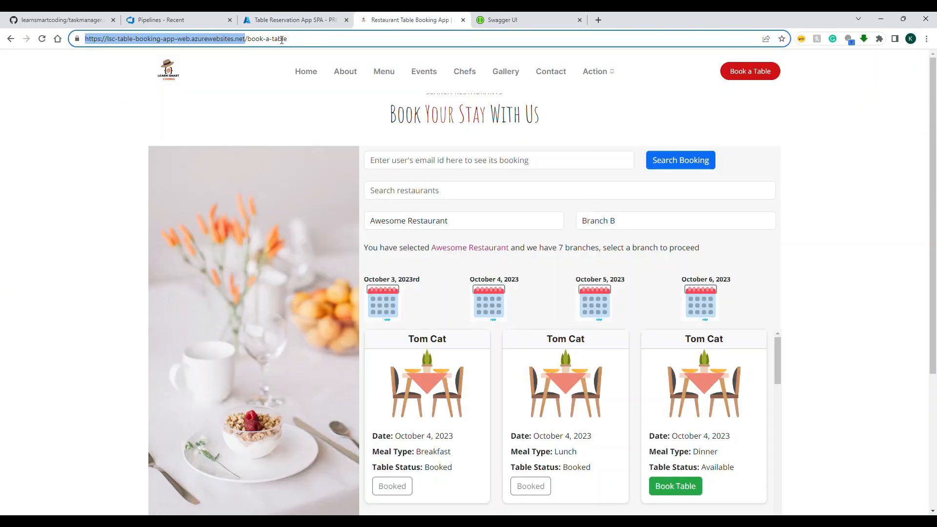
mouse_move(590, 71)
click(598, 140)
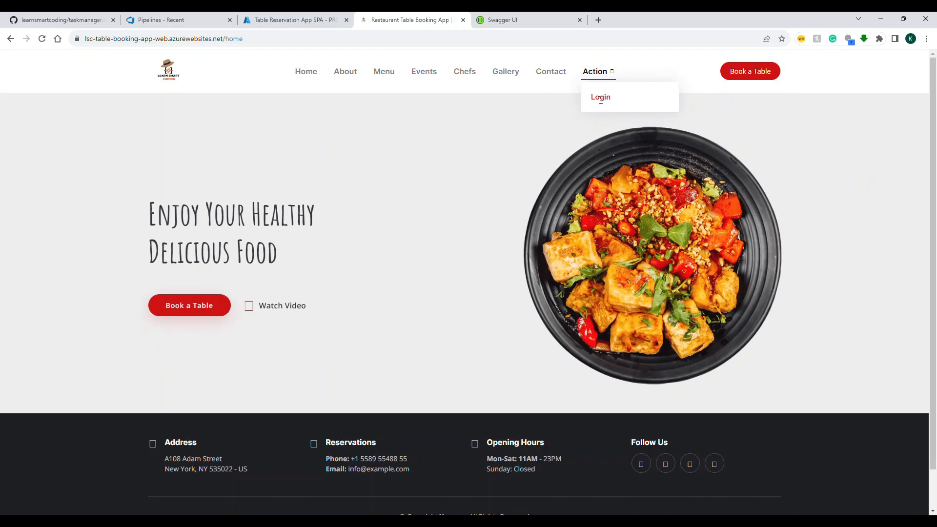
click(601, 98)
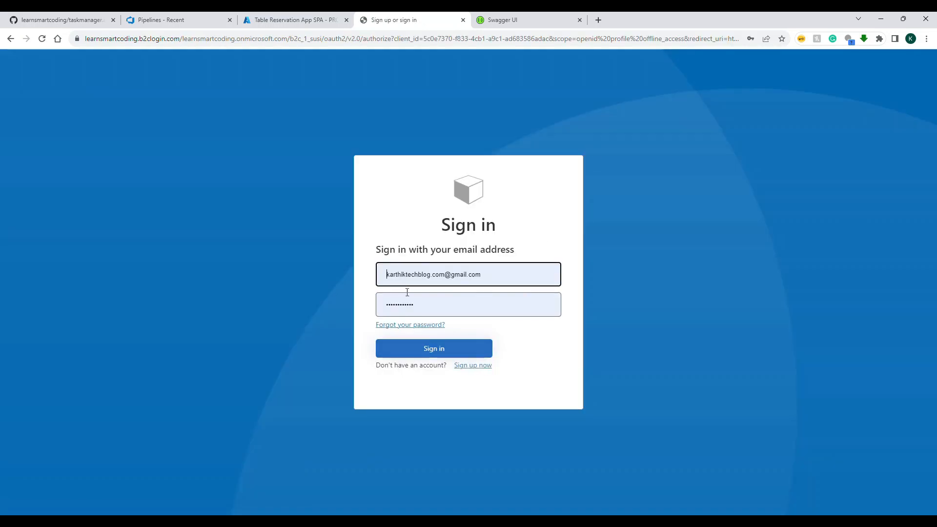
click(480, 350)
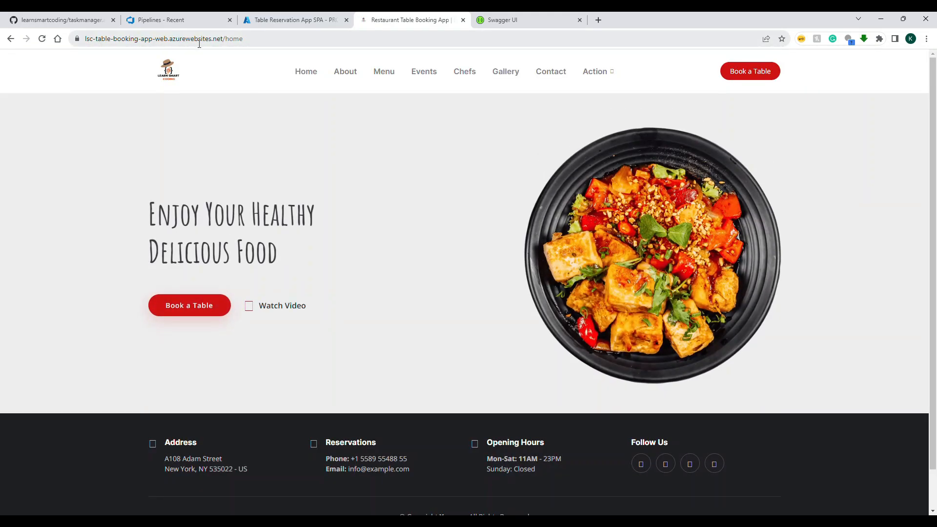
Step: Return to the Table Reservation App SPA - PROD registration and review its redirect URI and configured API permissions
click(292, 19)
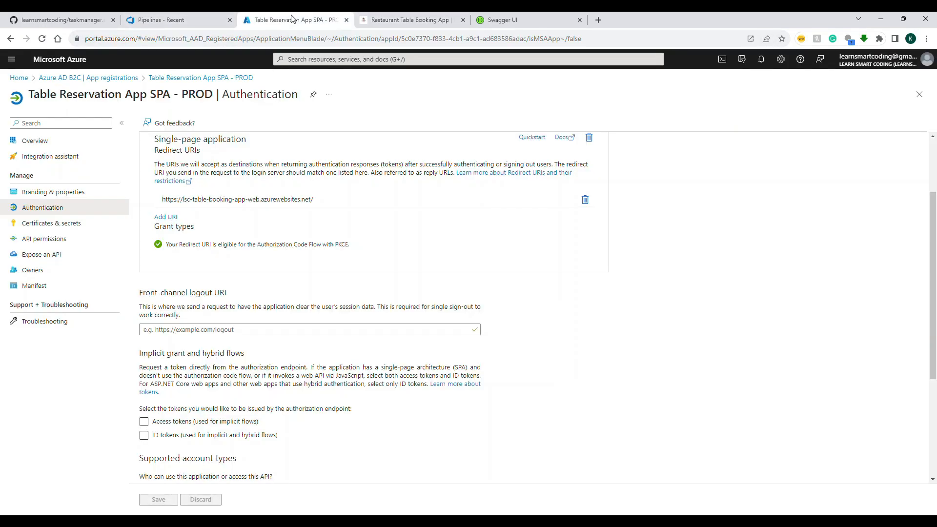
click(319, 201)
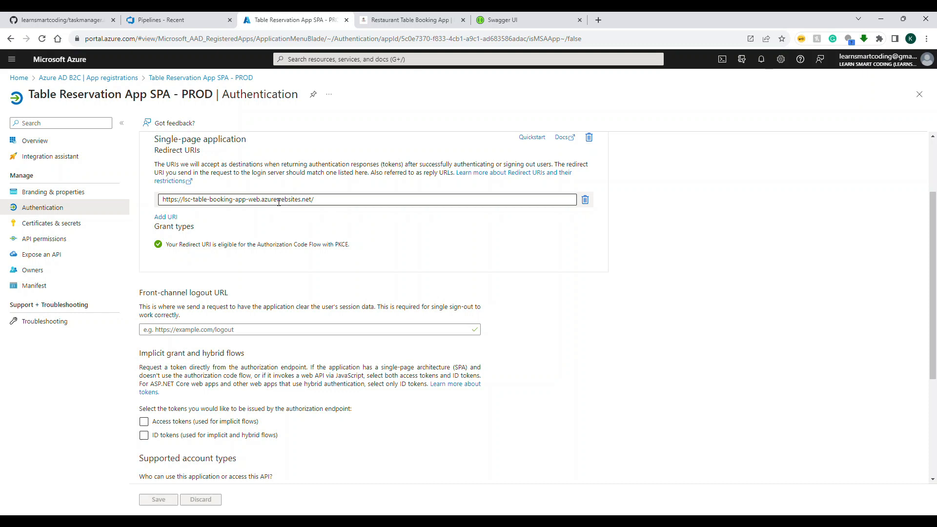
scroll(279, 202, up, 2)
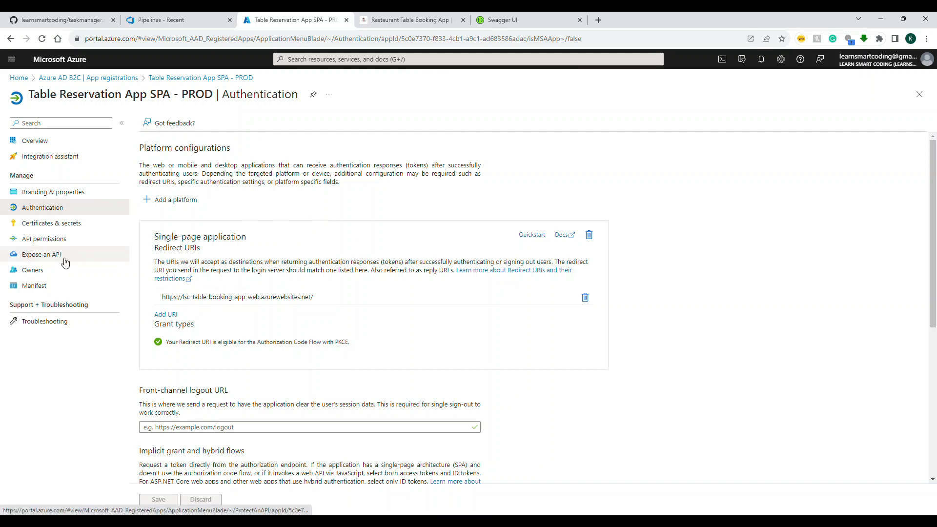
click(63, 240)
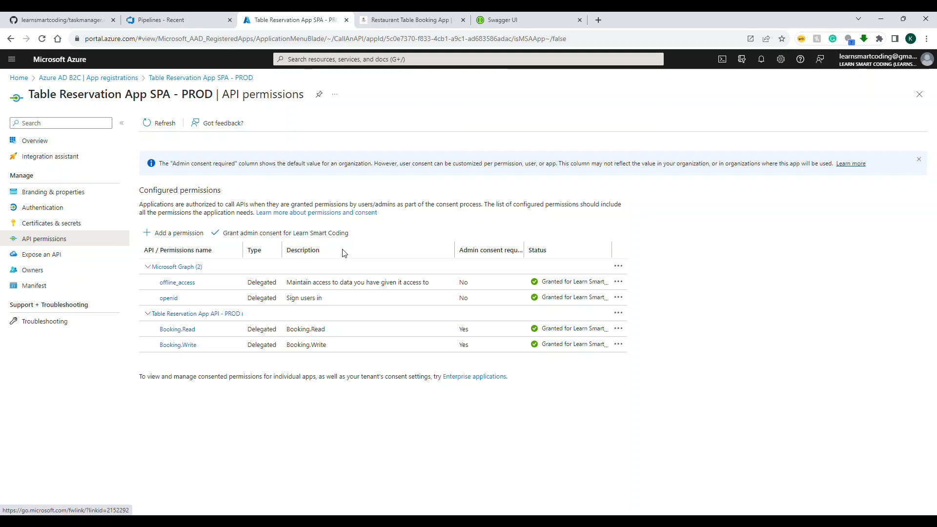
Step: Switch to Azure DevOps and open the tutorials project from the learnsmartcoding organization's project list
click(185, 21)
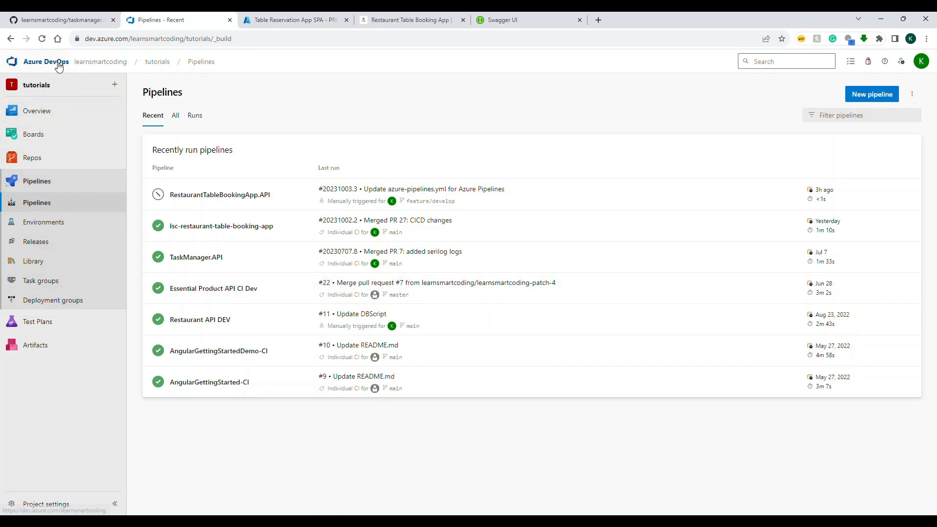
click(83, 56)
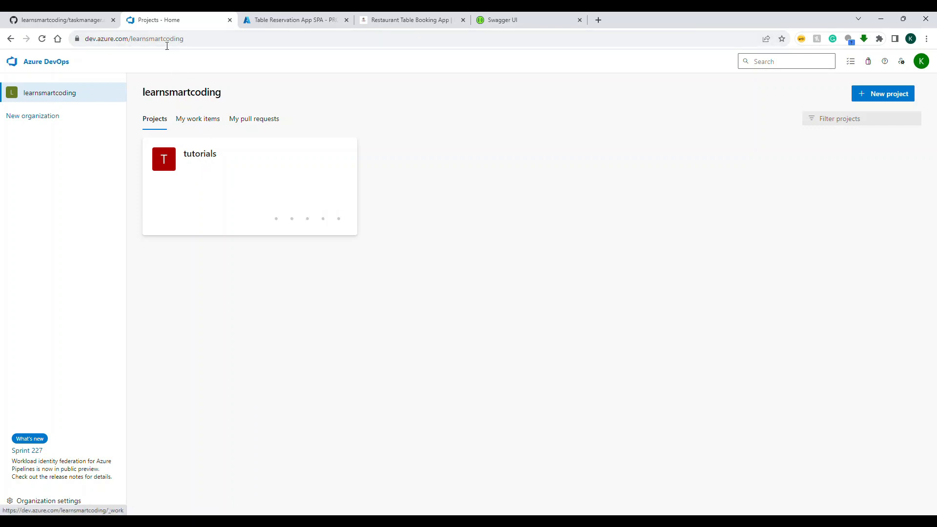
double_click(131, 38)
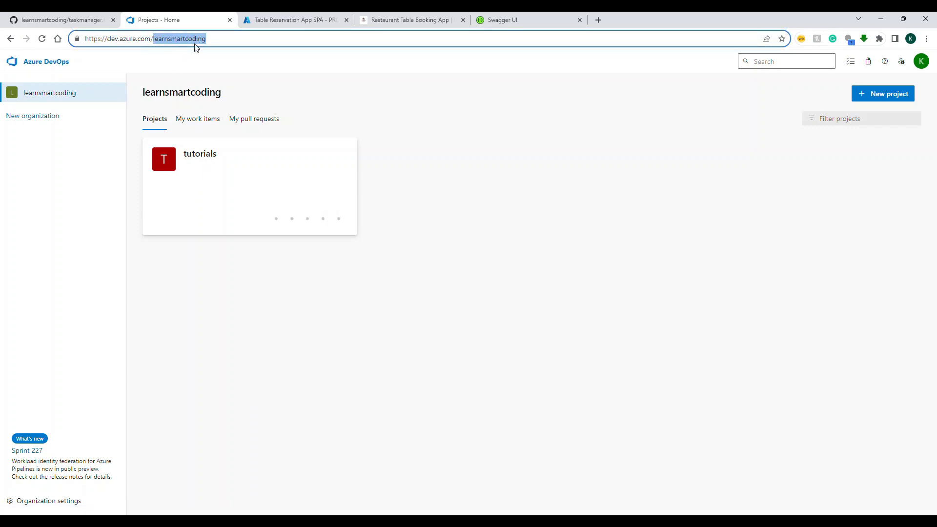
click(198, 193)
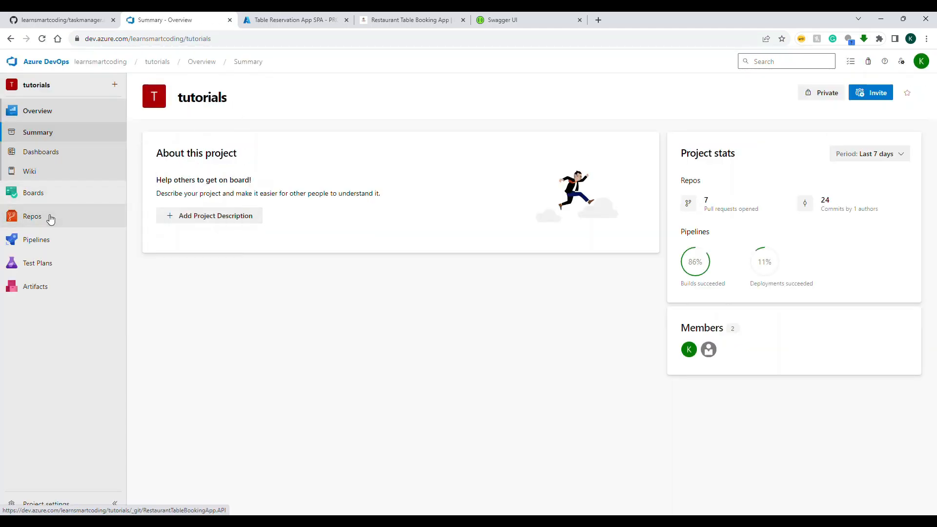
Step: Open the files of the lsc-restaurant-table-booking-app repository in the tutorials project
click(50, 219)
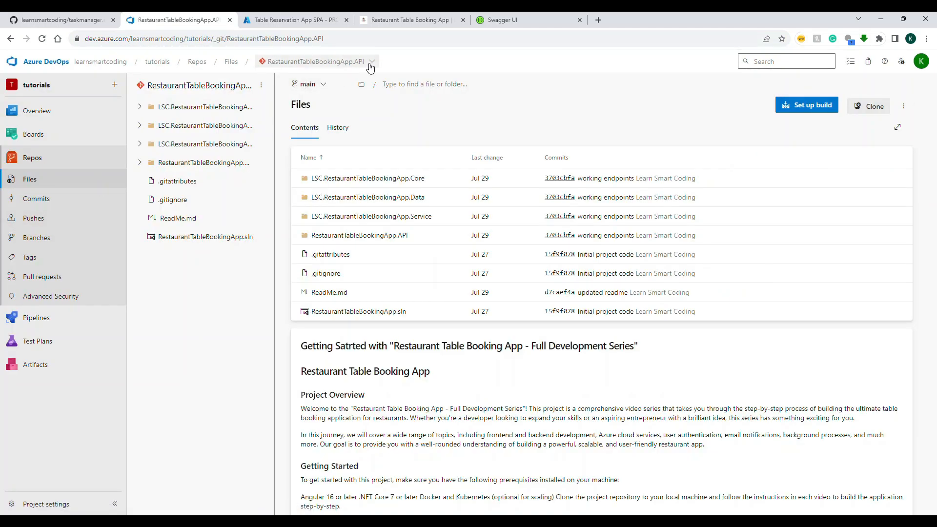
click(370, 63)
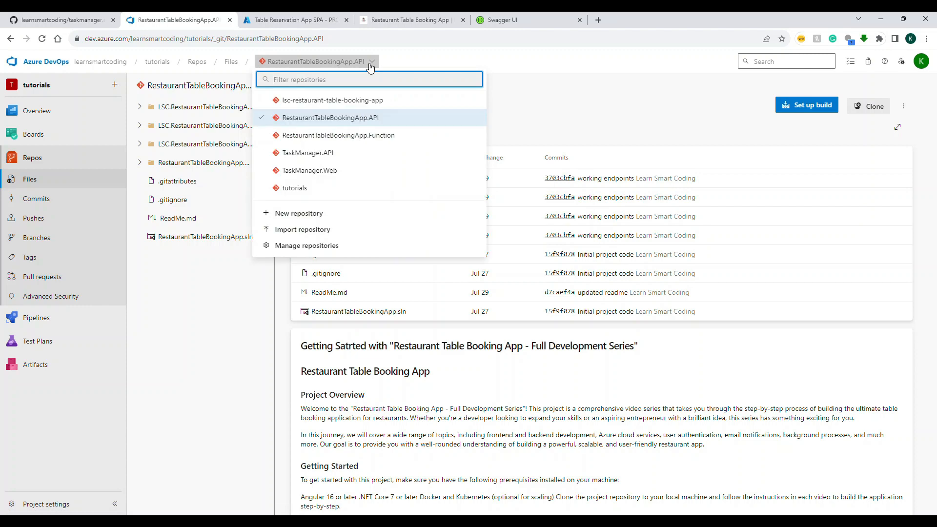
click(325, 102)
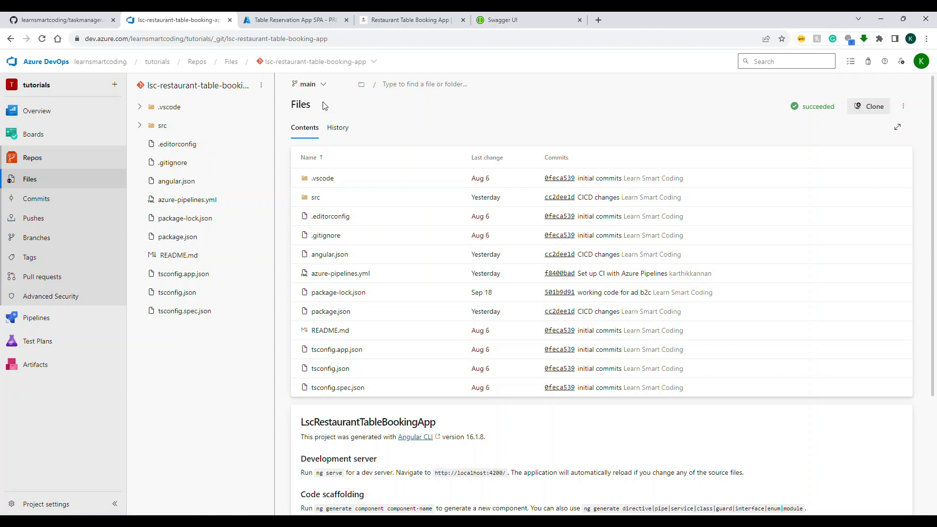
Step: Create a new pipeline from the Azure Repos Git repository lsc-restaurant-table-booking-app using the Node.js with Angular template
scroll(468, 290, down, 2)
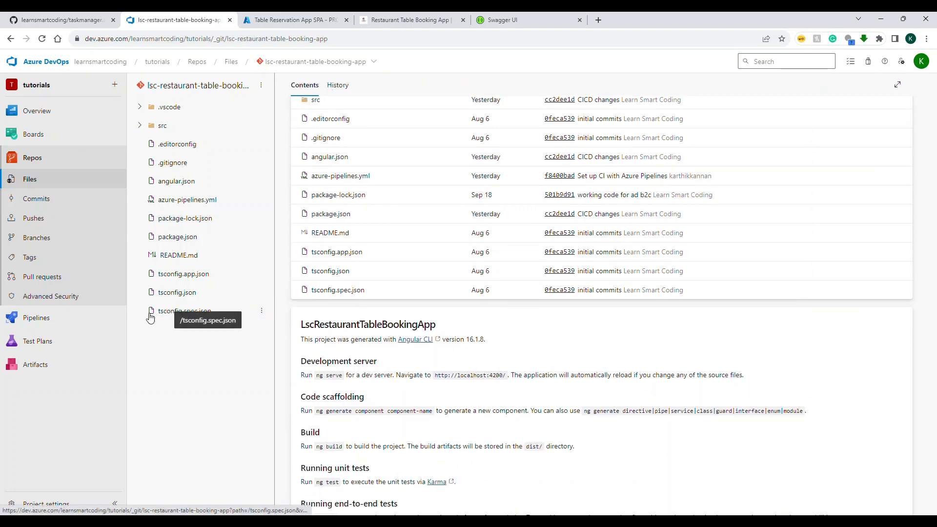
click(35, 328)
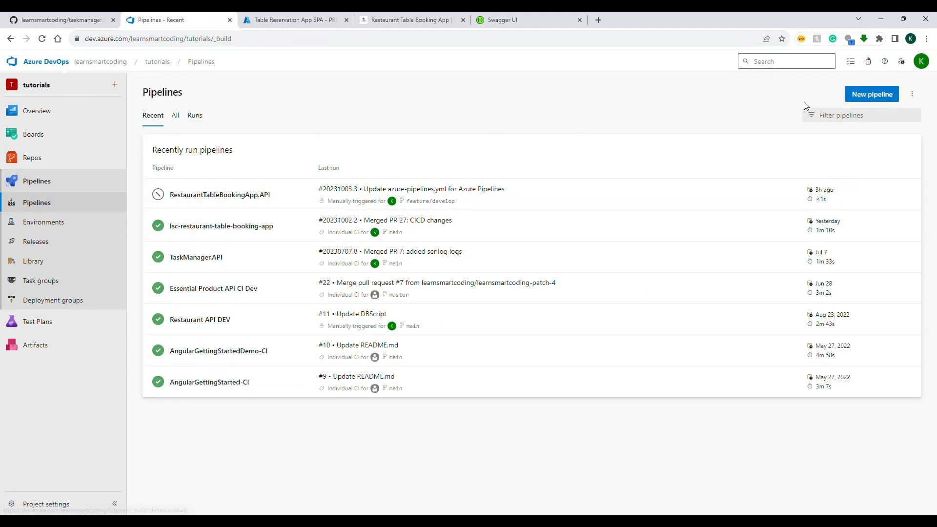
click(857, 102)
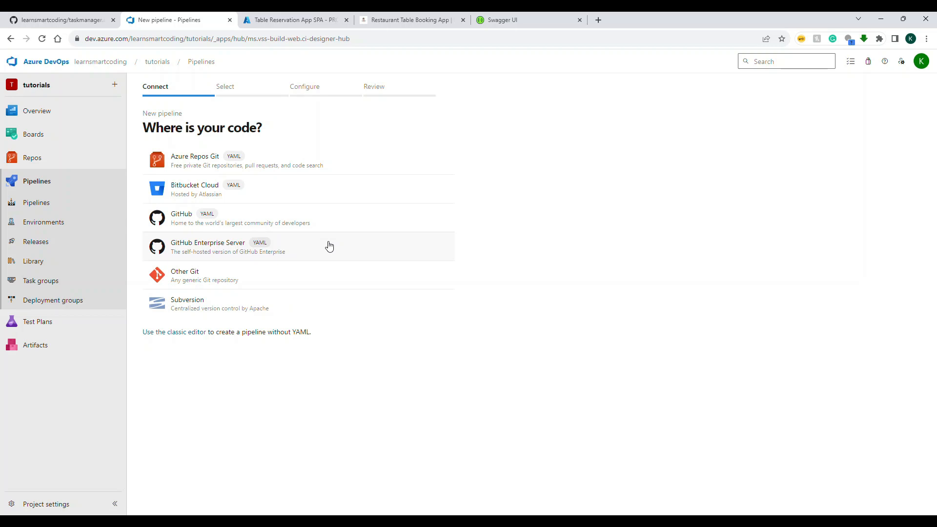
click(185, 167)
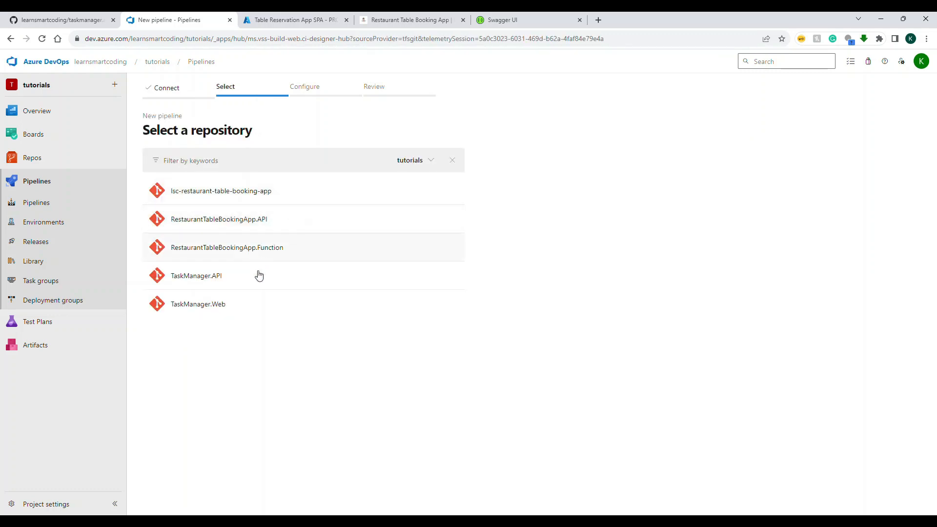
click(238, 200)
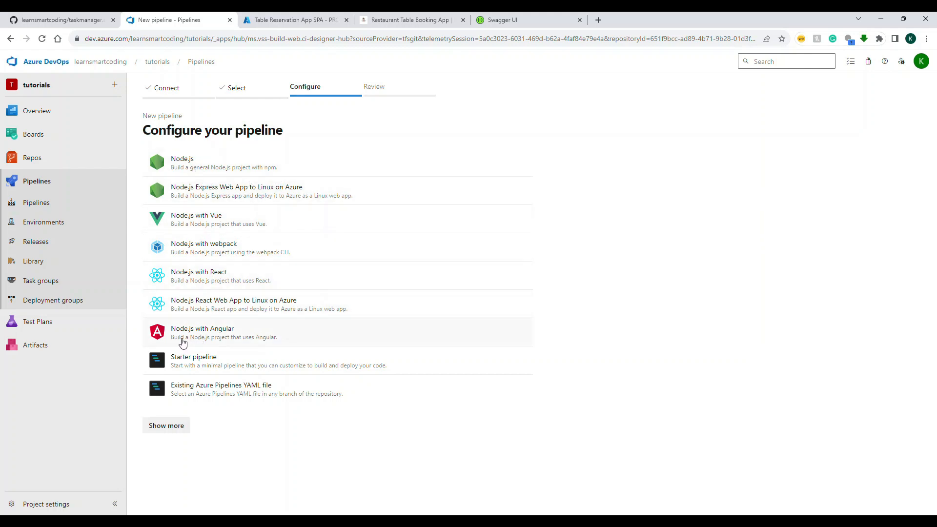
click(235, 346)
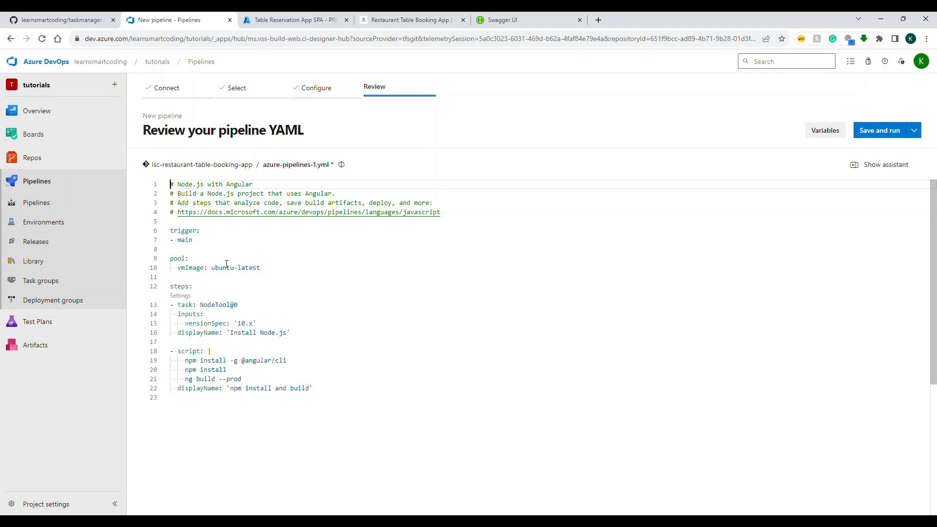
Step: Examine the trigger branch and the agent pool's vmImage in the generated pipeline YAML
double_click(189, 241)
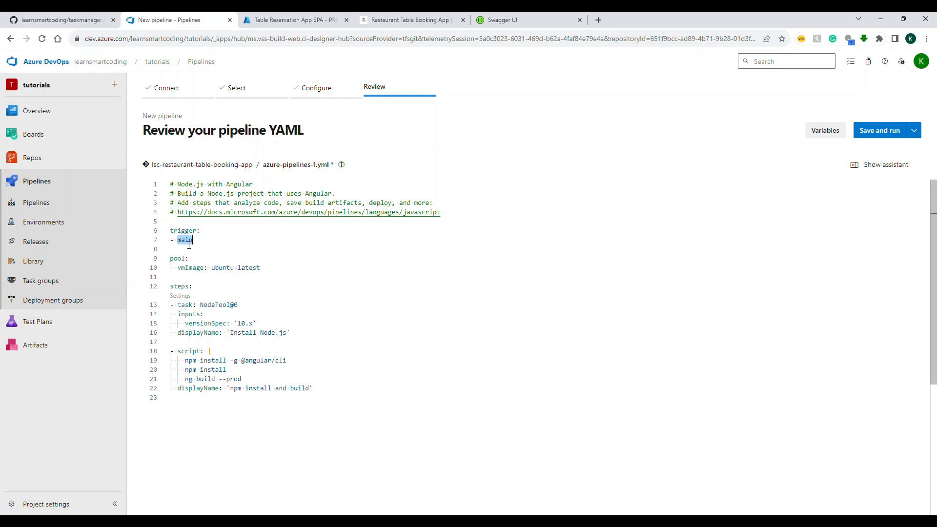
click(184, 247)
double_click(186, 241)
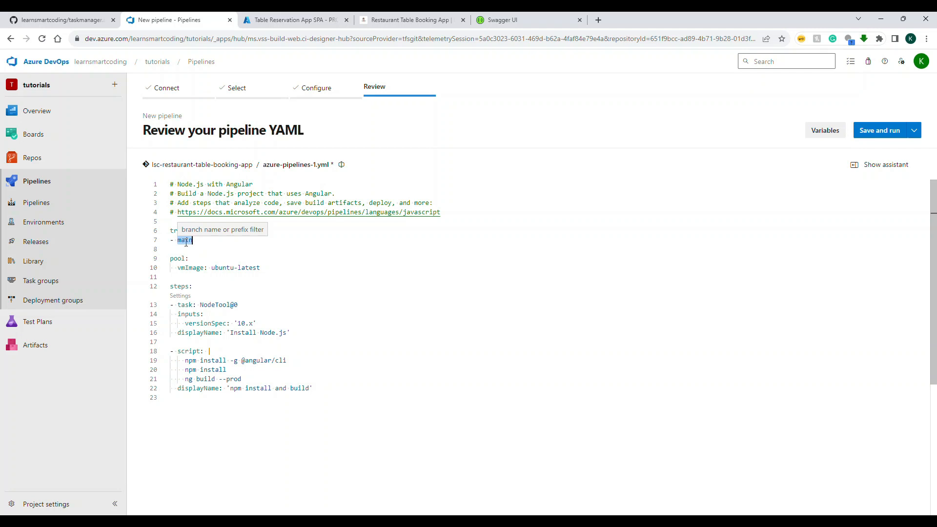
click(245, 300)
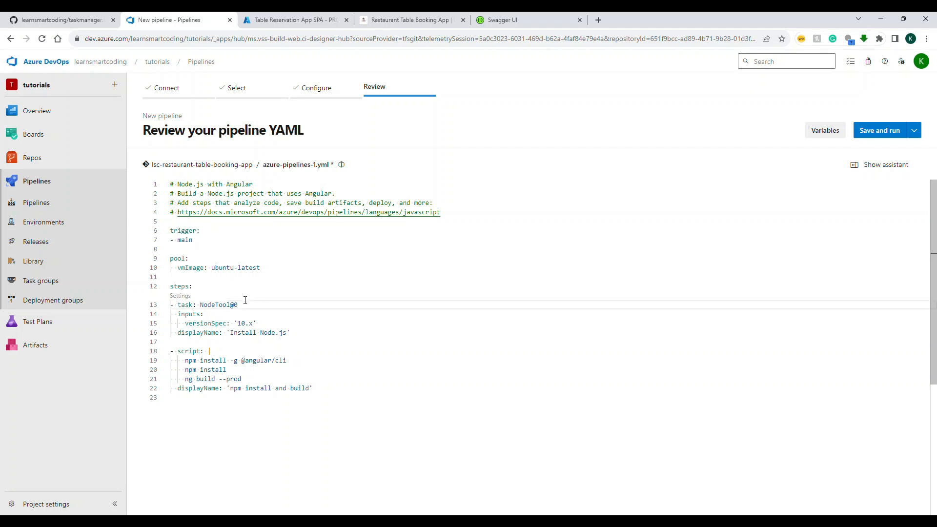
click(187, 273)
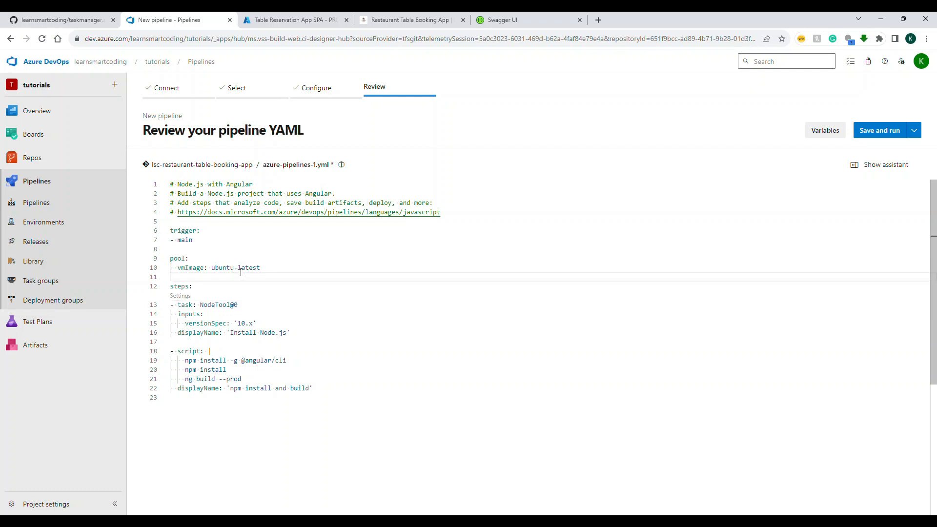
drag(262, 269, 211, 268)
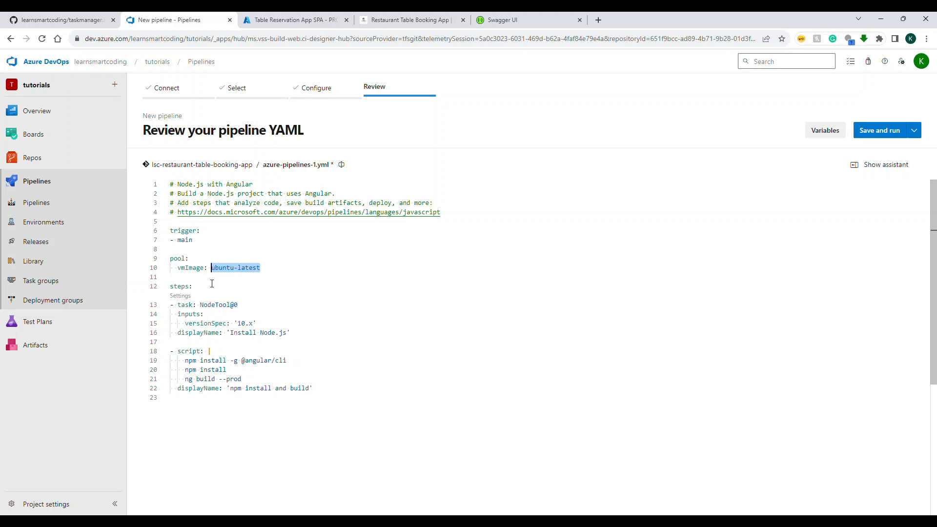
scroll(212, 281, down, 1)
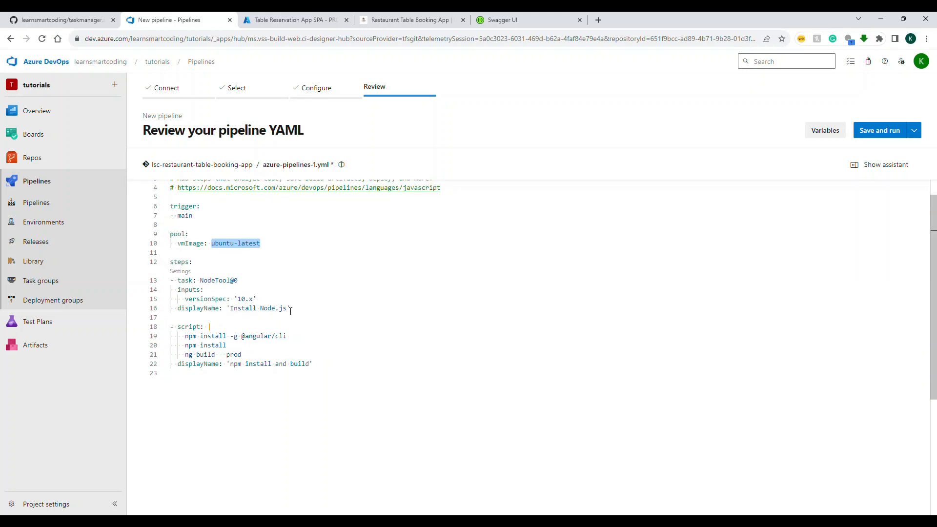
Step: Examine the Node.js install task and the npm install and ng build script commands in the generated YAML
drag(291, 309, 191, 302)
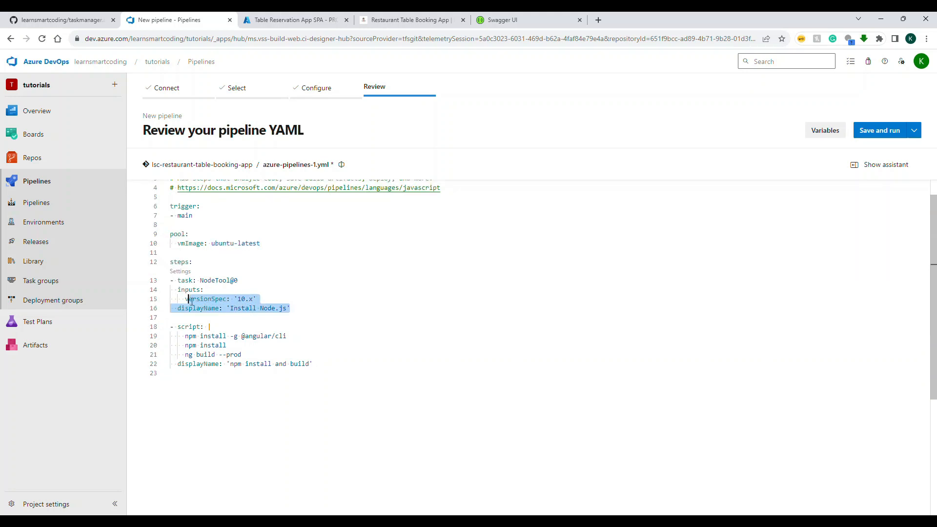
drag(185, 335, 239, 355)
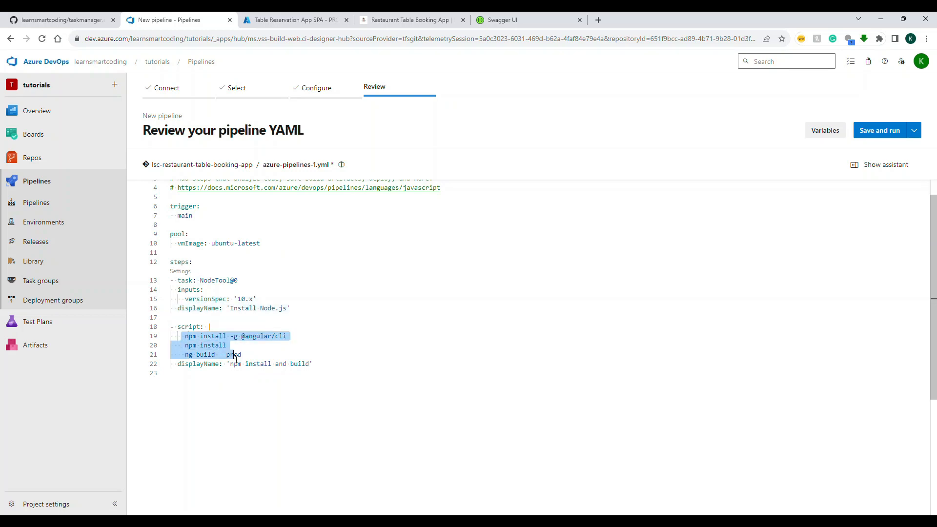
click(284, 365)
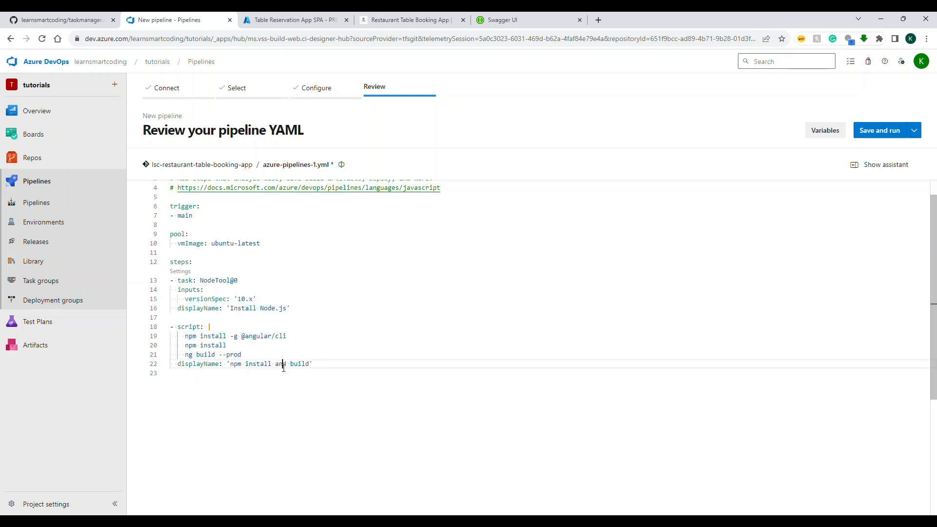
click(292, 338)
drag(292, 338, 177, 336)
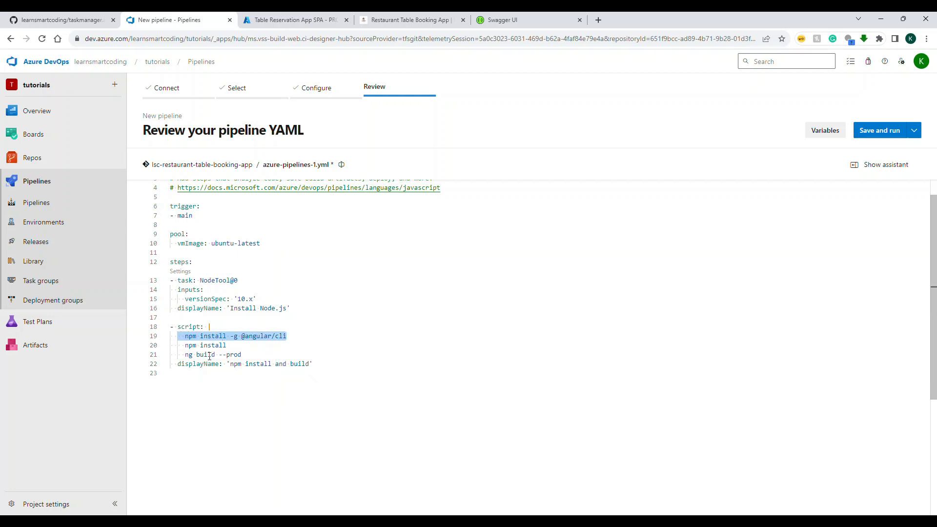
drag(237, 348, 185, 348)
drag(244, 355, 185, 355)
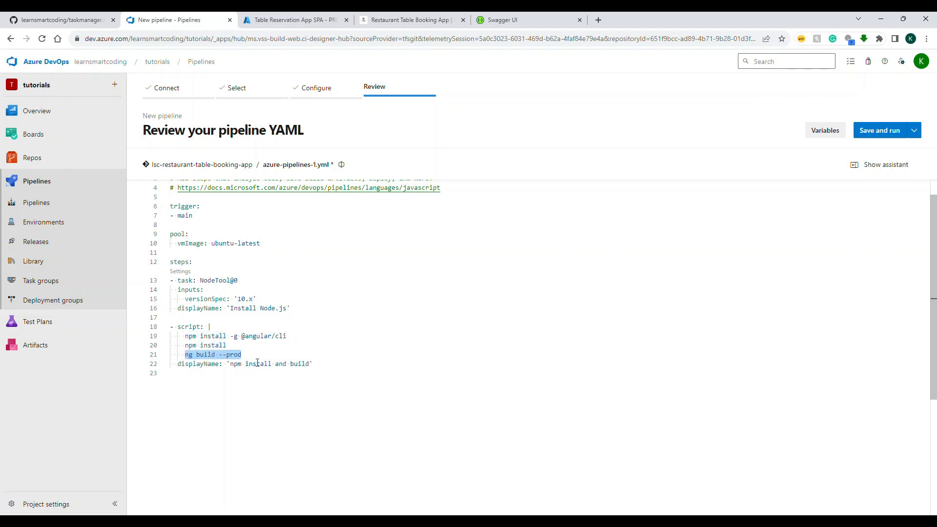
click(271, 410)
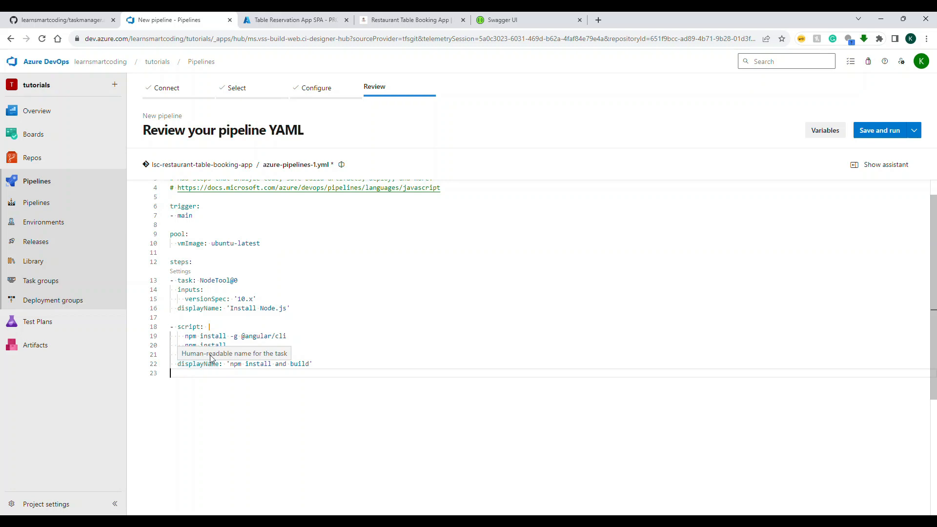
Step: Replace the whole YAML with the prepared pipeline that runs npm install and npm run build-prod and publishes $(Build.SourcesDirectory)/dist as the angular-app artifact
click(605, 366)
key(ctrl+a)
key(ctrl+v)
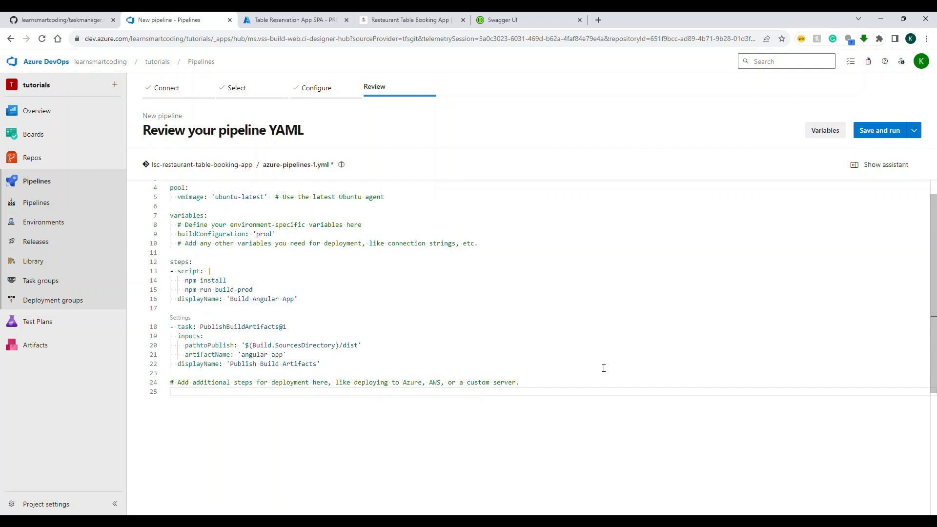
Step: Review the trigger branch, Ubuntu agent image and npm build commands in the replaced pipeline YAML
scroll(604, 368, up, 2)
click(182, 195)
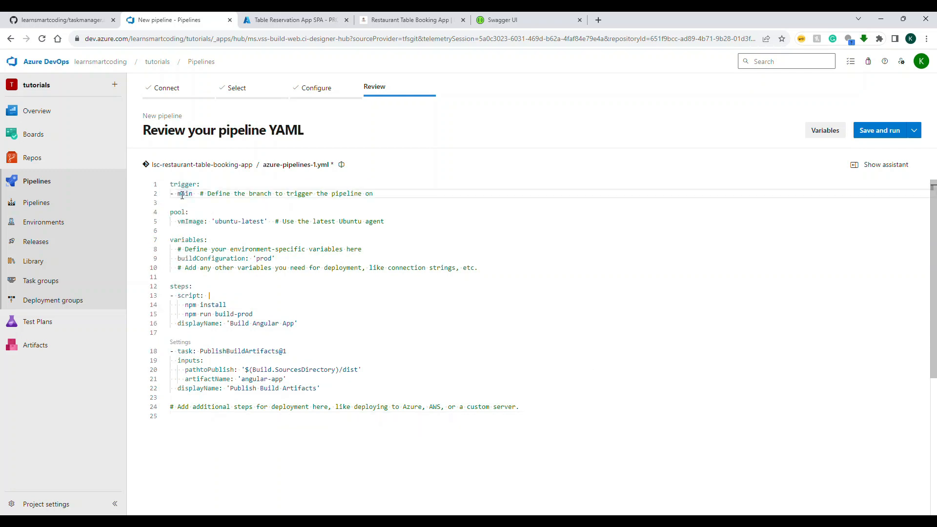
click(230, 221)
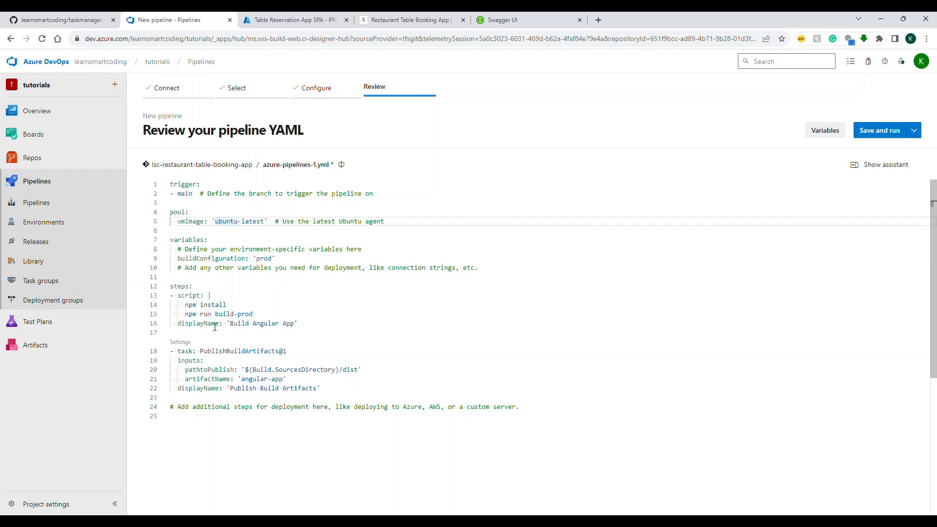
click(218, 342)
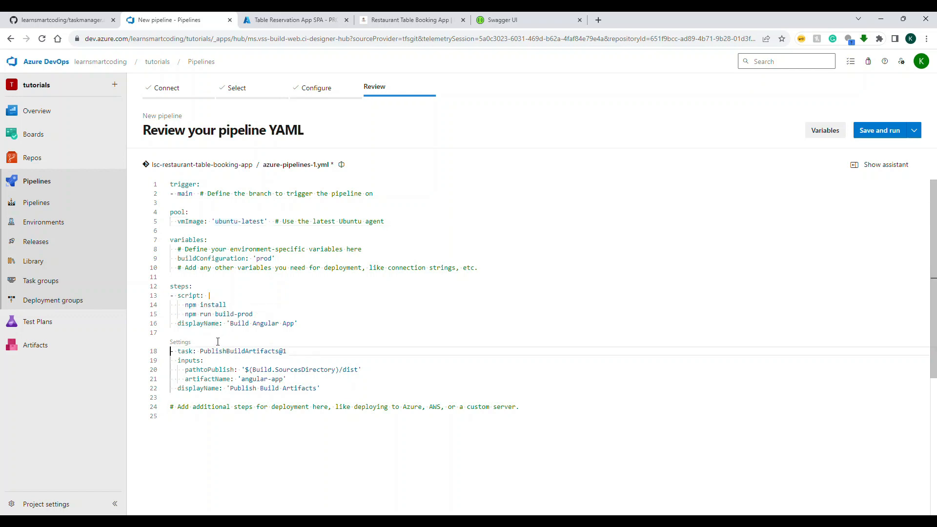
click(186, 316)
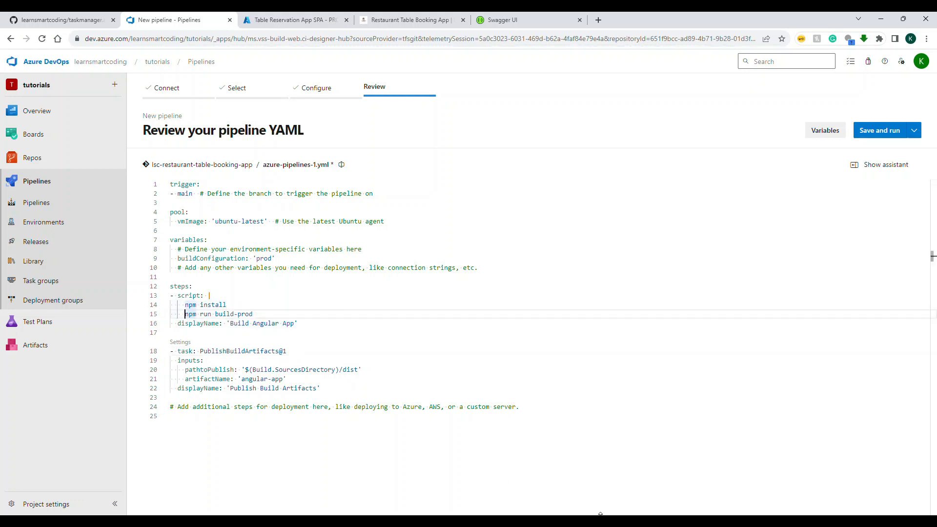
Step: Switch to Visual Studio Code and open package.json to inspect the build-prod script
mouse_move(600, 514)
click(601, 481)
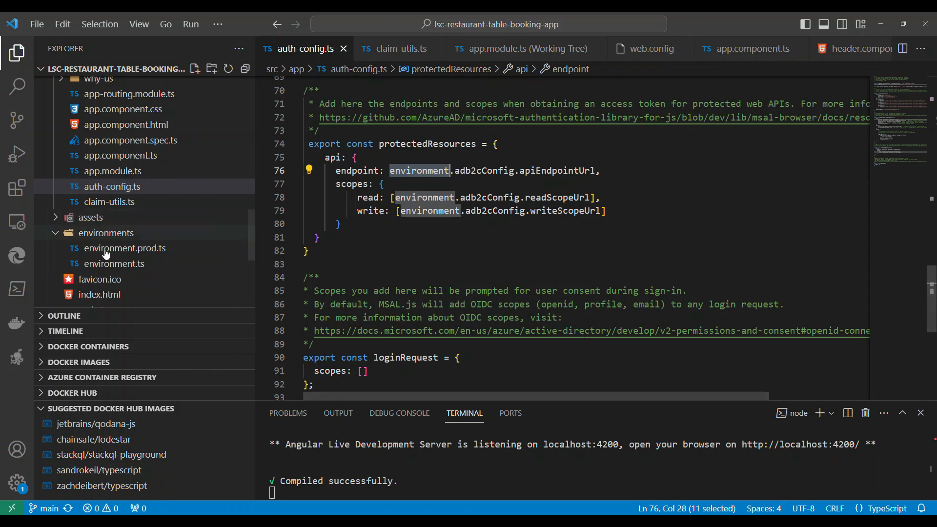
scroll(105, 255, down, 5)
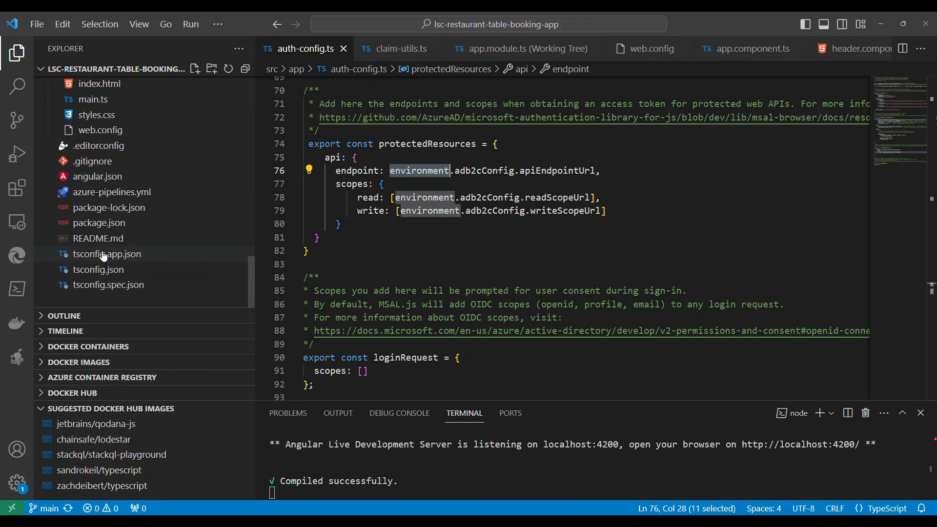
click(102, 223)
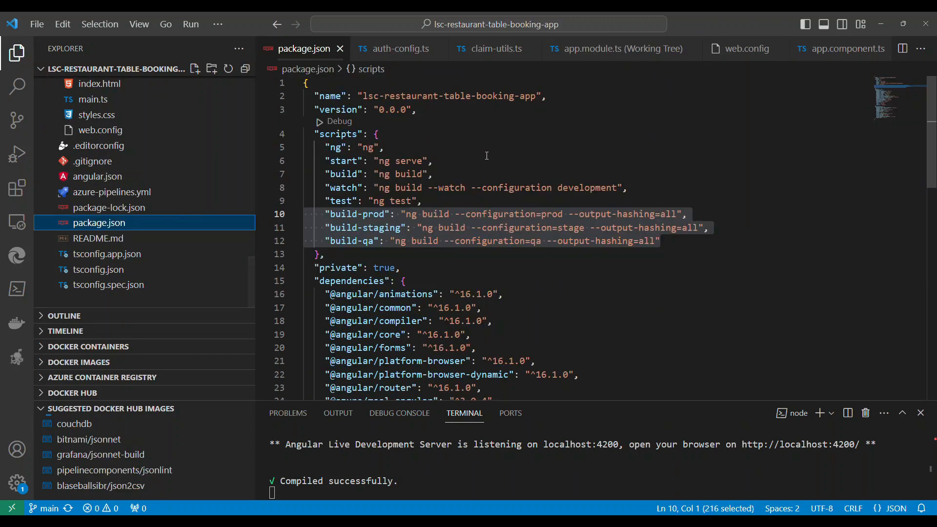
click(487, 156)
drag(331, 215, 386, 216)
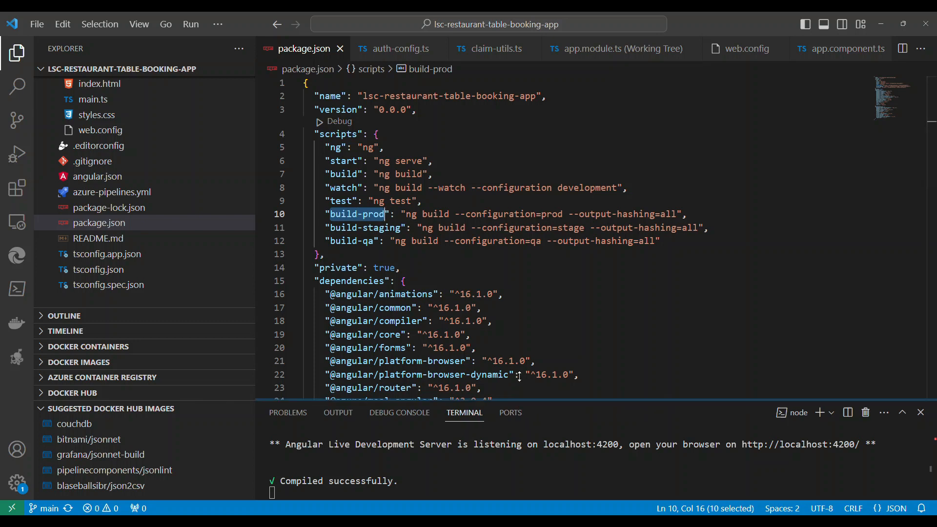
Step: Enlarge the terminal, stop the running development server and run npm run build-prod to build the app for production
drag(493, 401, 468, 274)
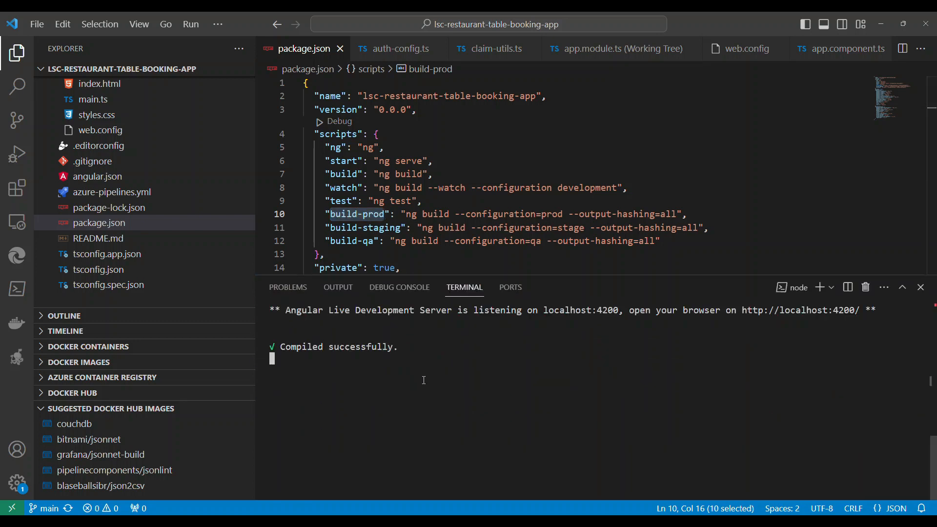
key(ctrl+c)
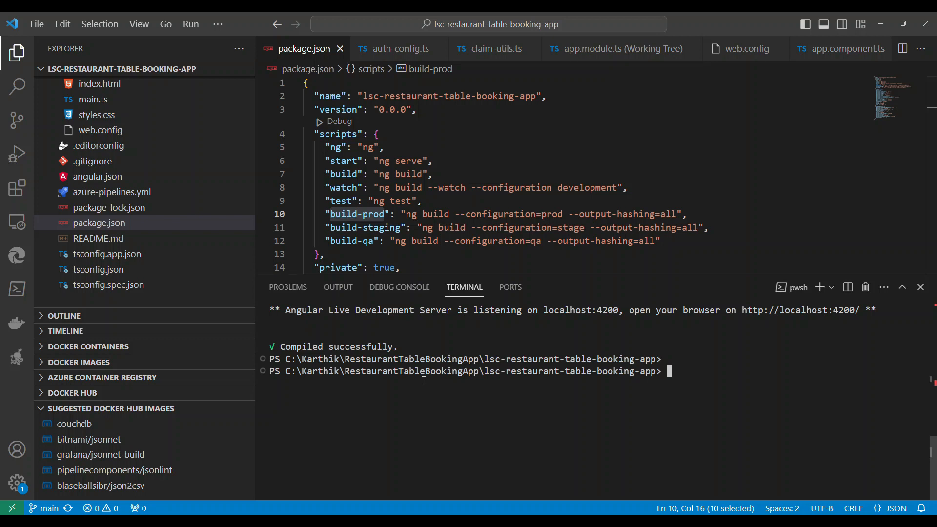
text(npm run build-)
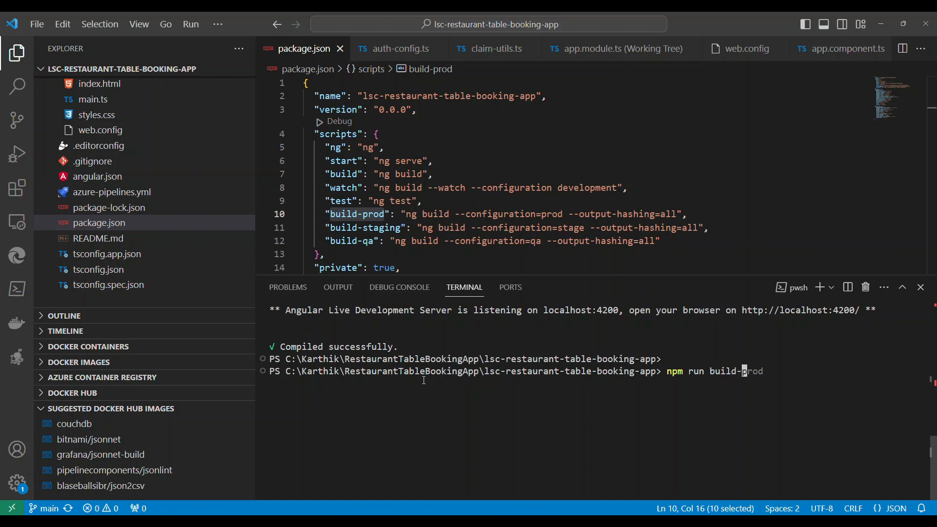
text(prod)
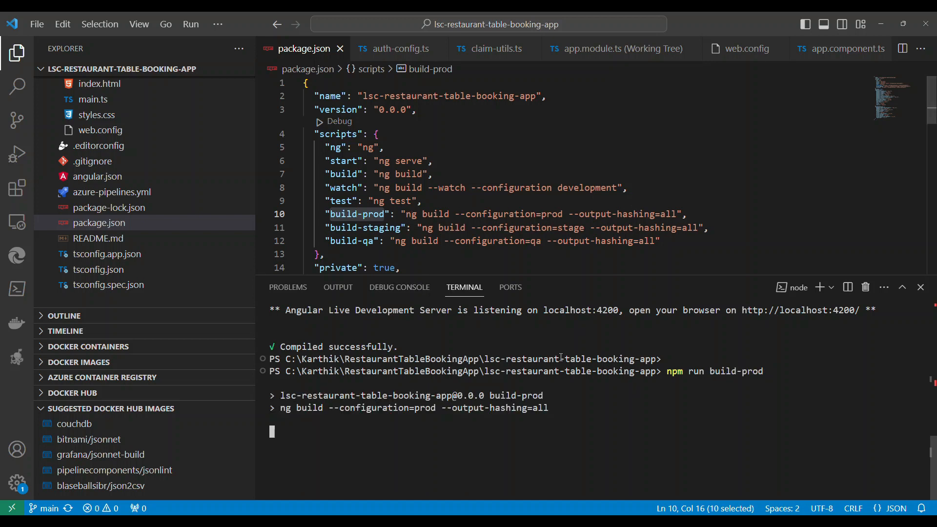
drag(279, 410, 564, 413)
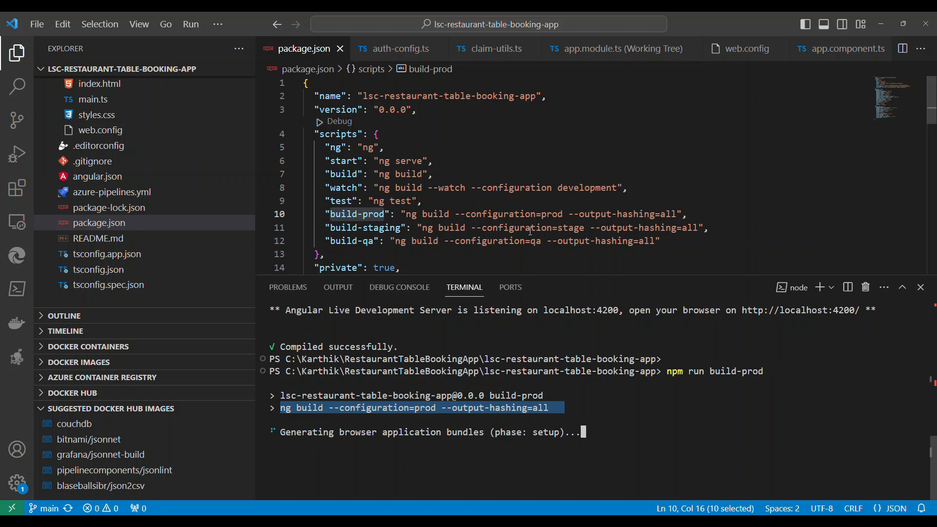
scroll(130, 211, up, 3)
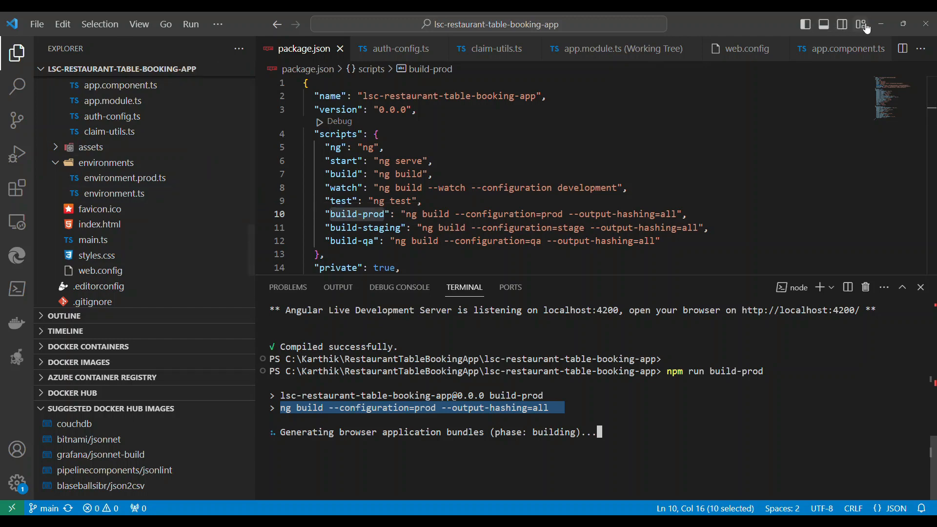
Step: Return to the pipeline YAML in Azure DevOps and review the Build Angular App script step
click(881, 24)
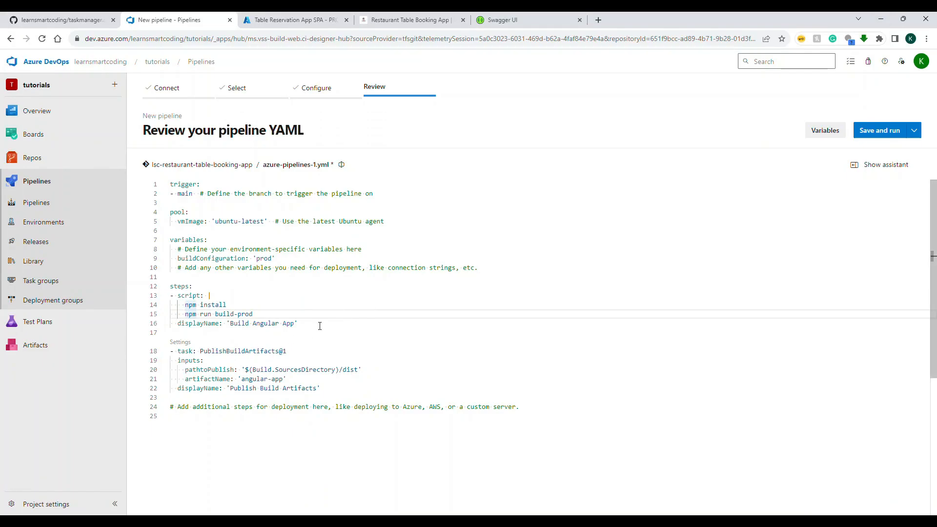
drag(320, 326, 156, 302)
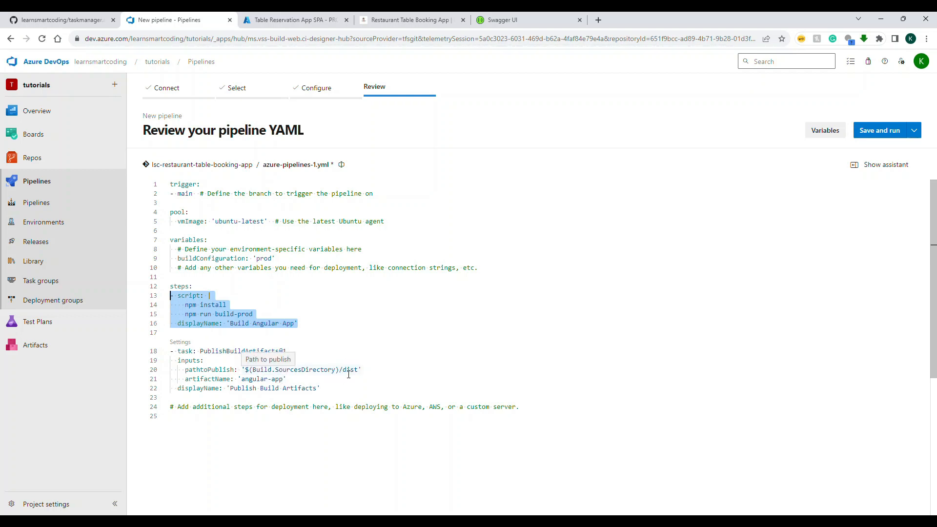
Step: Save and run the pipeline with commit message "Set up CI with Azure Pipelines - Demo", committing directly to the main branch
drag(283, 380, 241, 379)
click(265, 382)
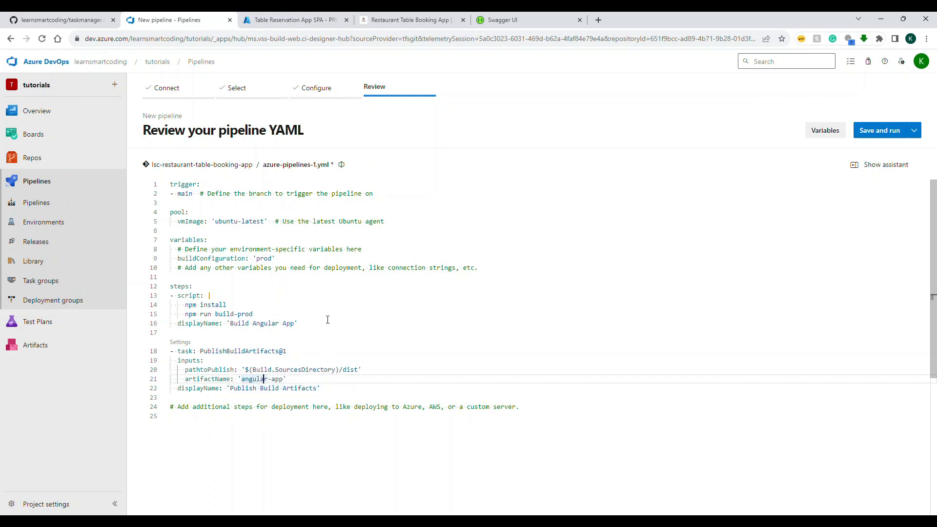
click(864, 139)
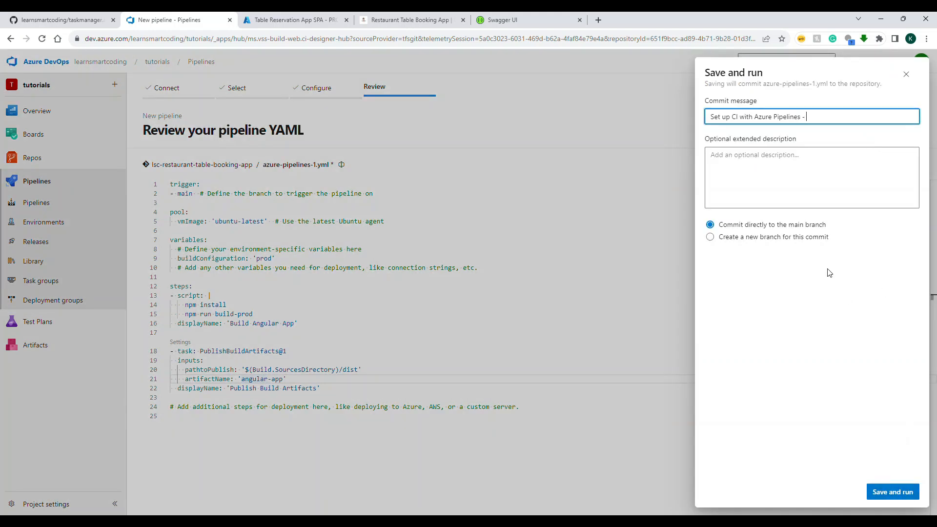
click(893, 492)
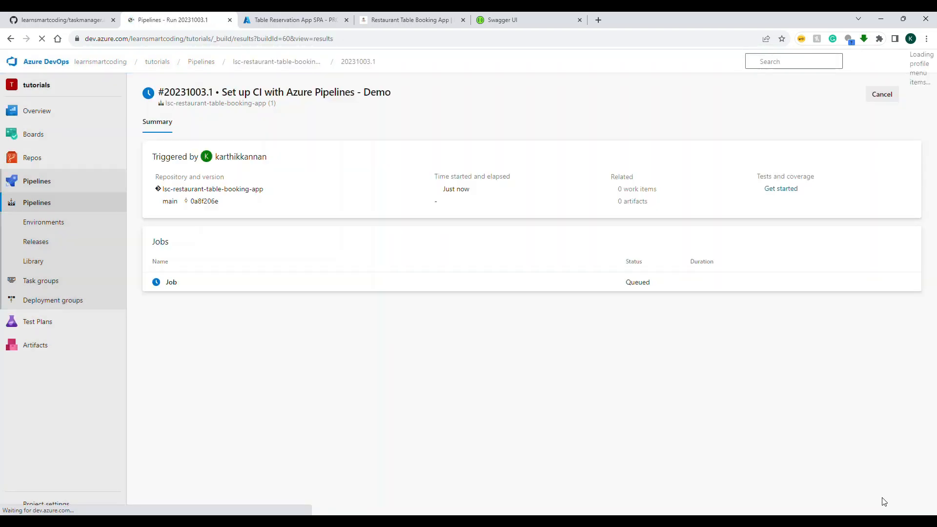
Step: Open the running job and read through the repository checkout log to its end
click(190, 286)
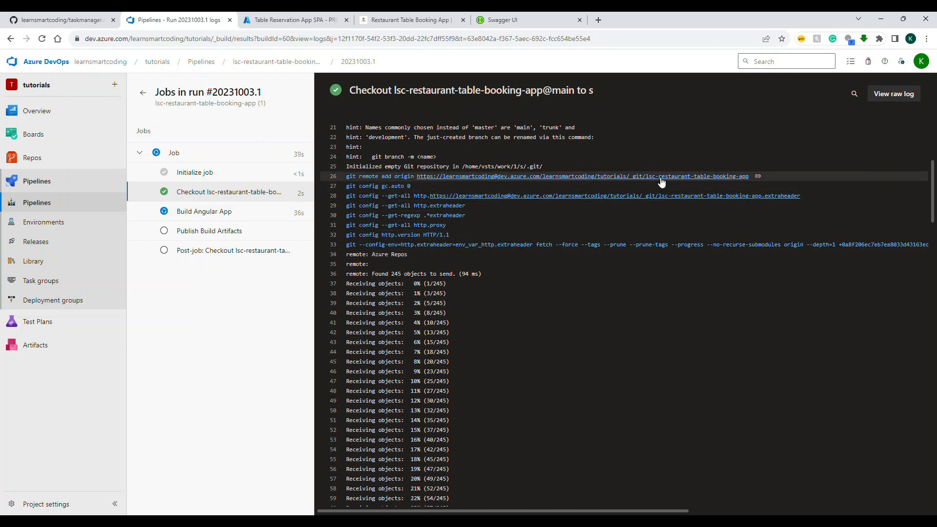
scroll(678, 233, down, 9)
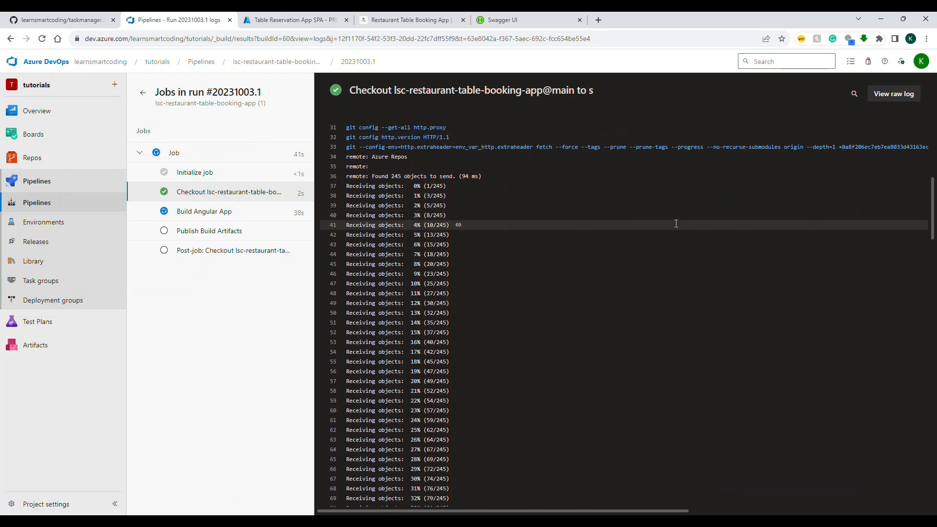
scroll(678, 226, down, 15)
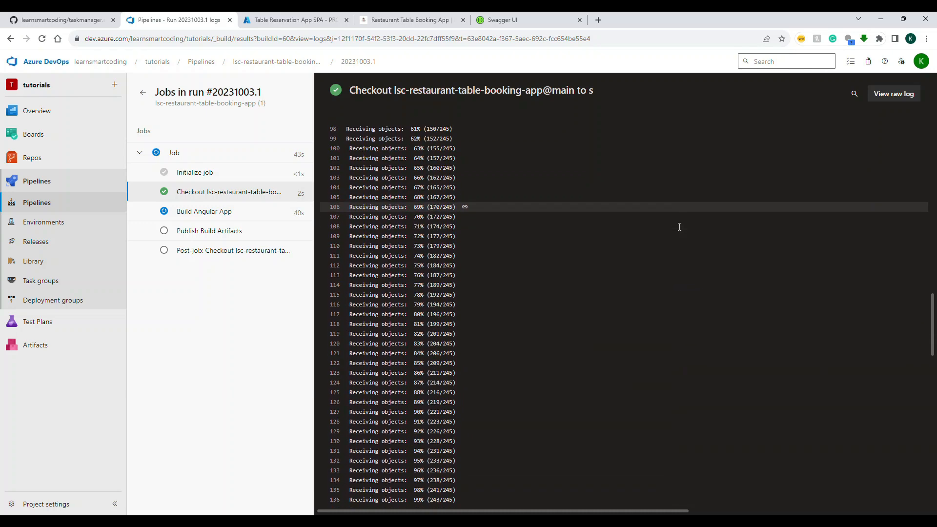
scroll(486, 252, down, 7)
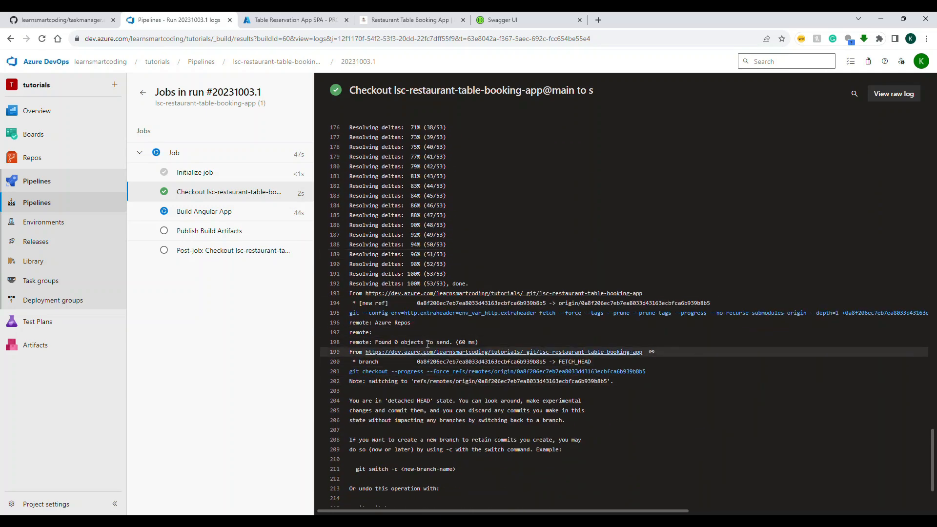
scroll(484, 367, down, 1)
scroll(483, 367, down, 2)
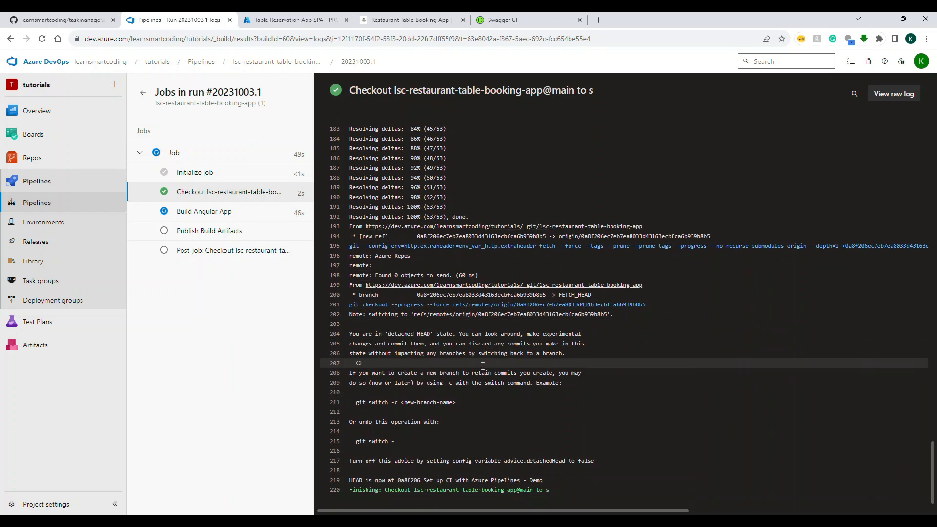
Step: Examine the Build Angular App log's ng build command and compare it with the production build output in Visual Studio Code's terminal
click(249, 212)
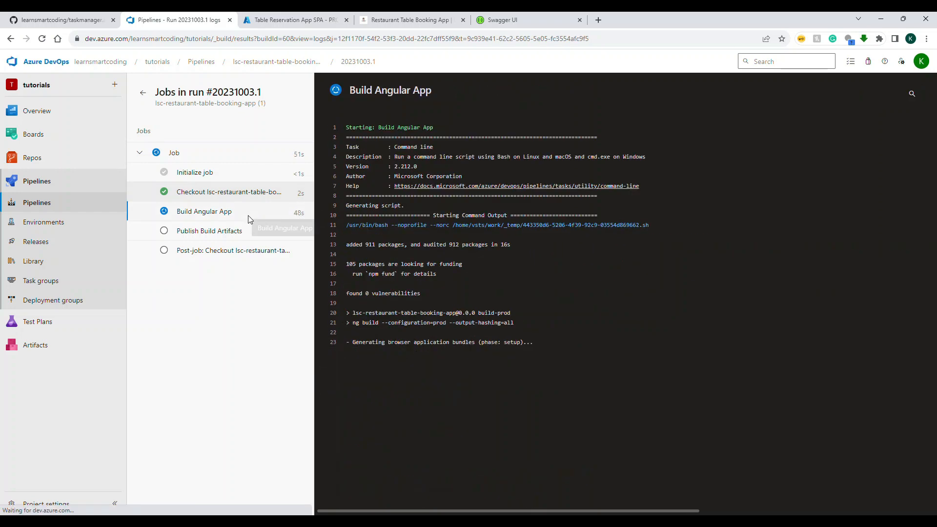
drag(515, 322, 351, 321)
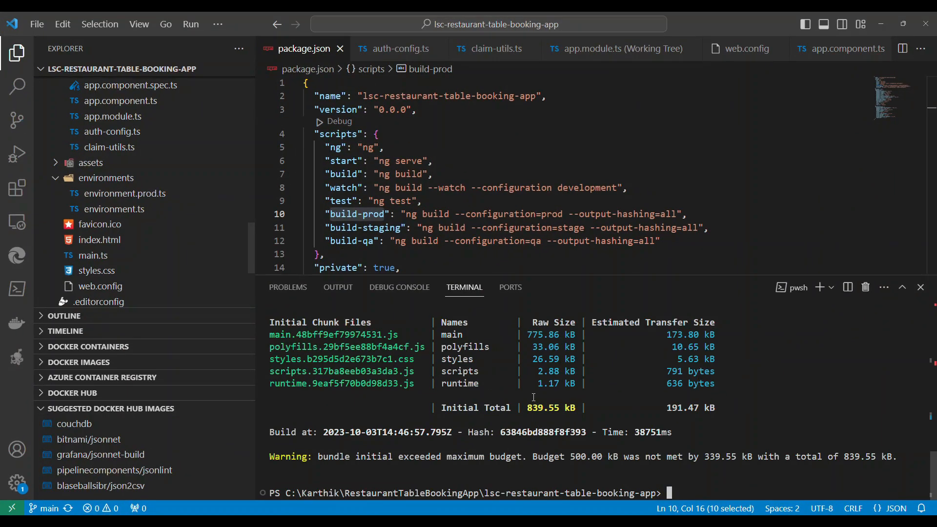
scroll(539, 419, up, 5)
scroll(539, 419, down, 2)
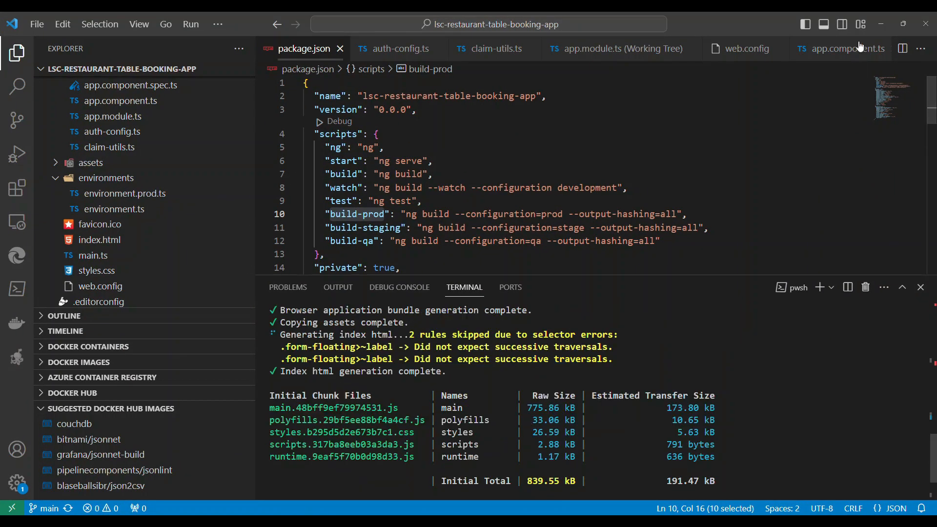
key(alt+Tab)
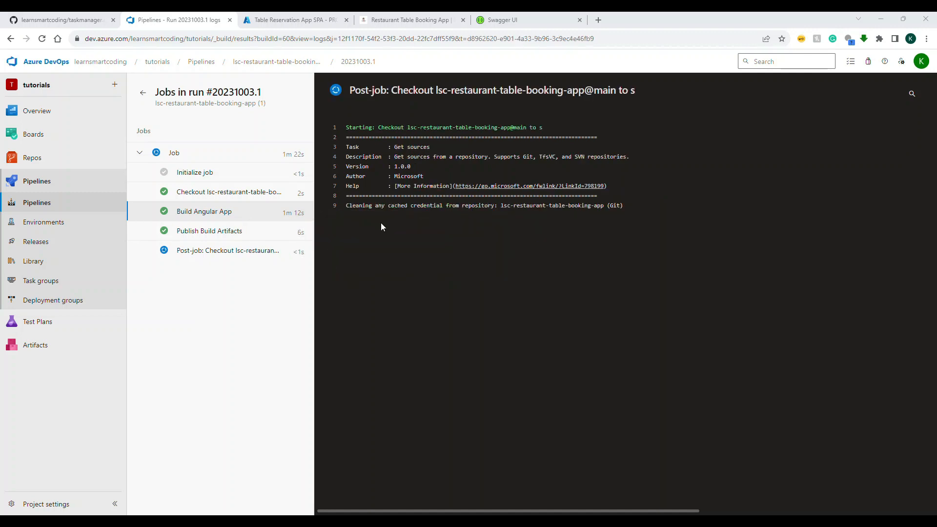
Step: Check the Publish Build Artifacts and Finalize Job logs, and return to the list of recently run pipelines
click(199, 234)
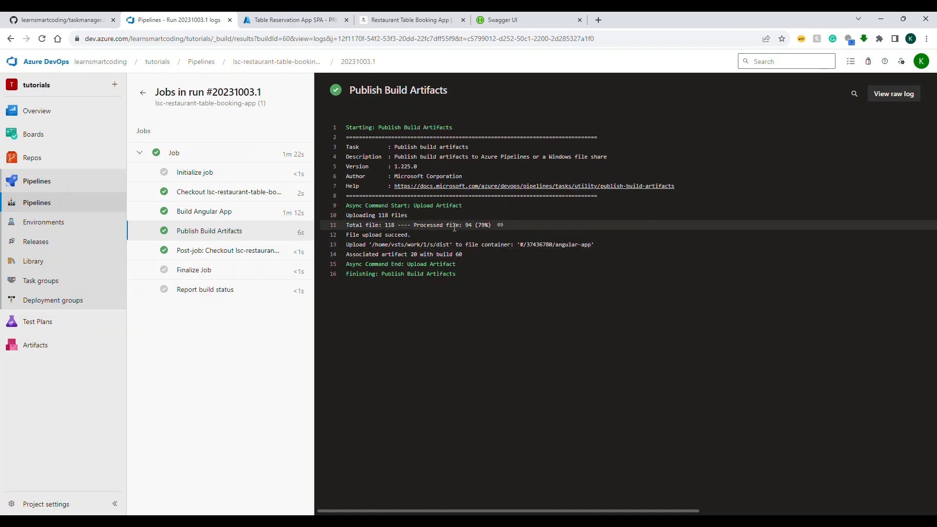
click(188, 270)
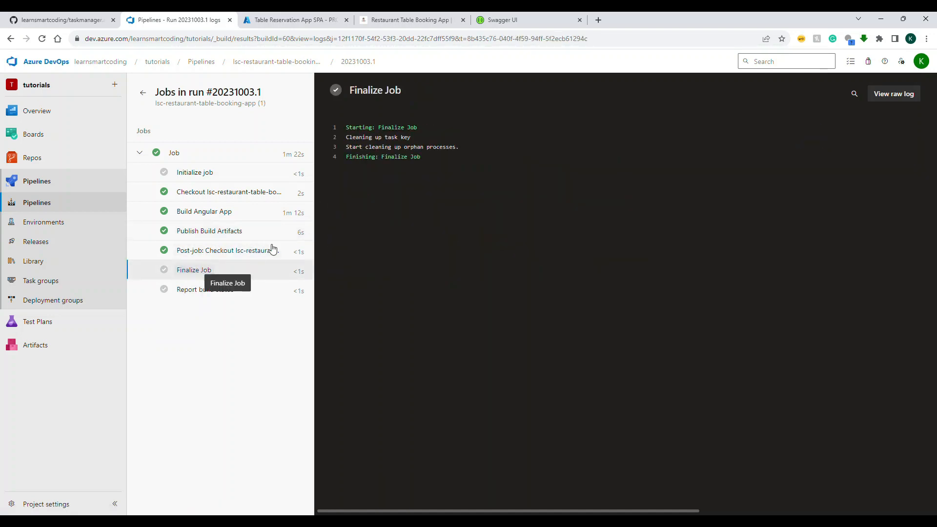
click(142, 93)
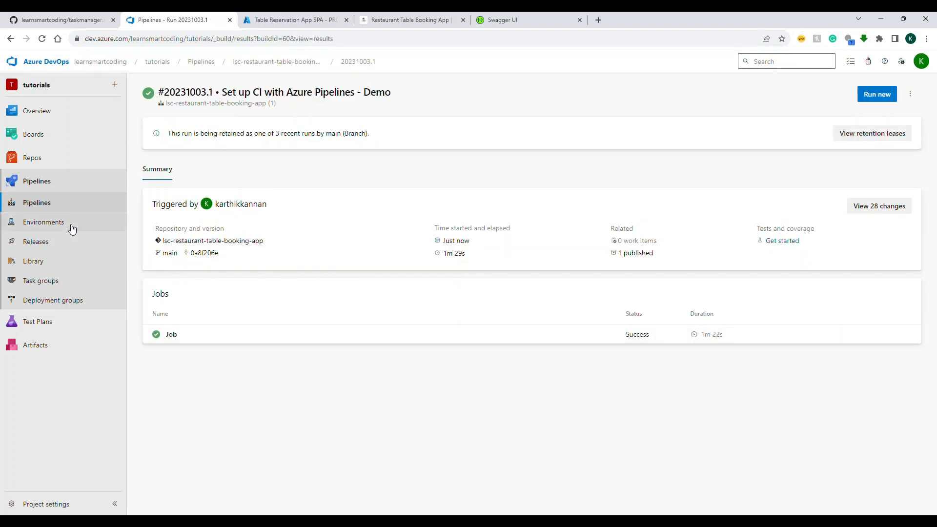
click(48, 205)
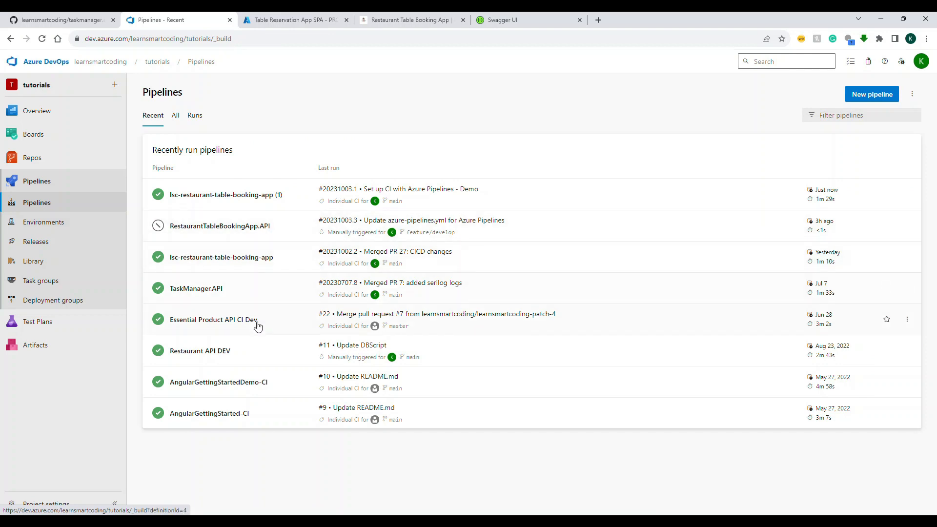
click(301, 199)
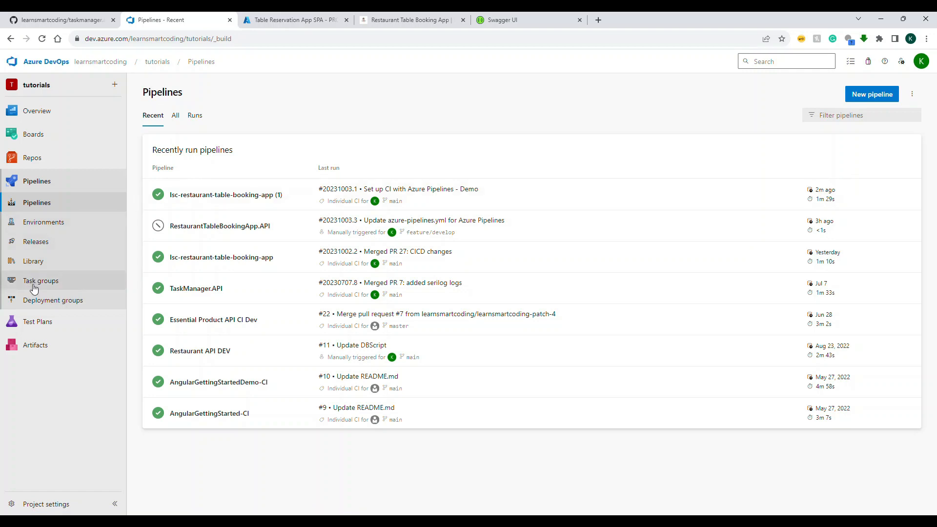
Step: Start a new release pipeline from the project's Releases page
click(40, 250)
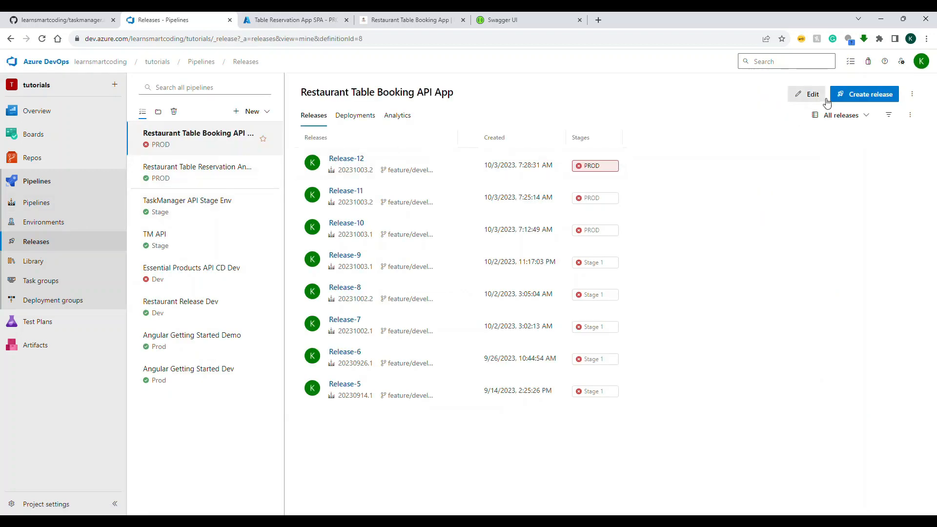
click(842, 102)
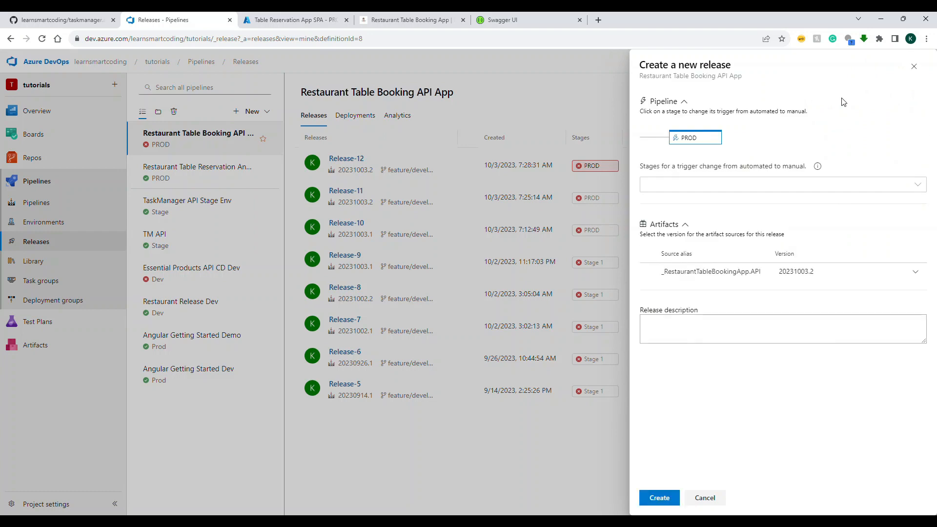
click(915, 66)
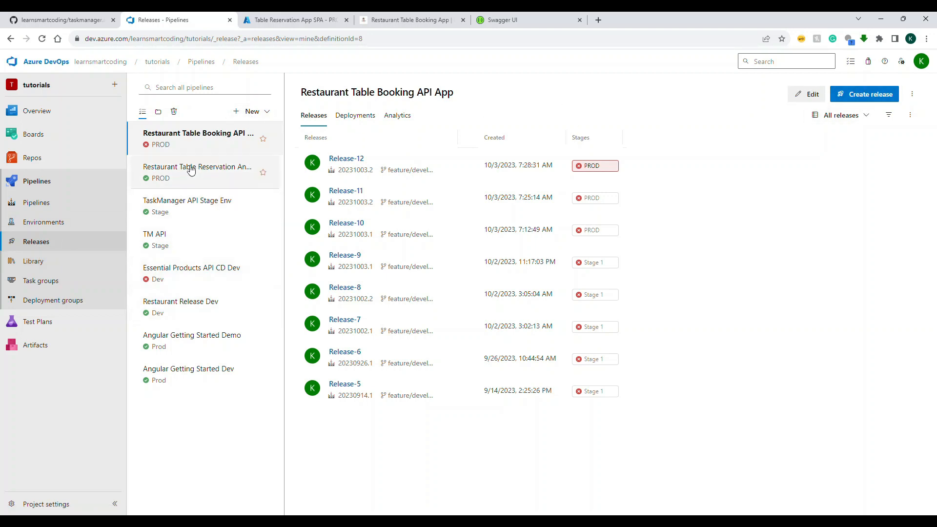
click(246, 114)
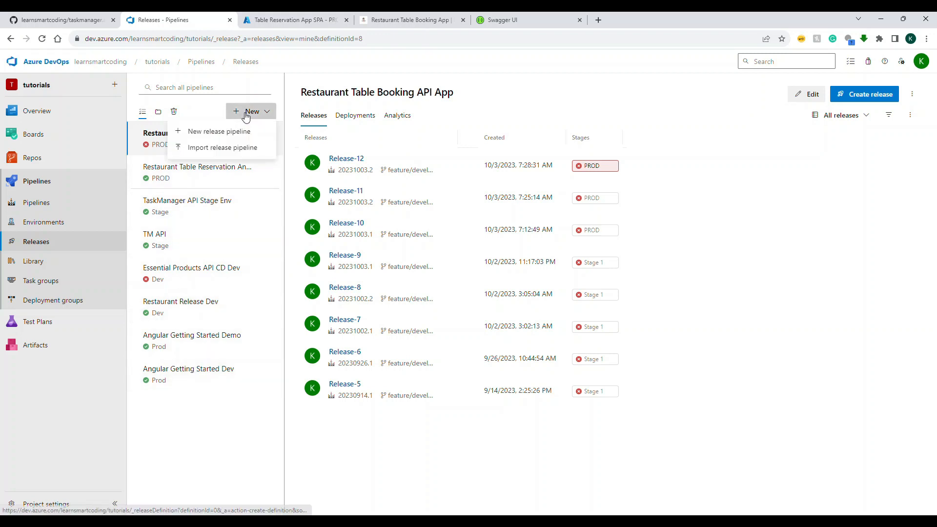
click(229, 133)
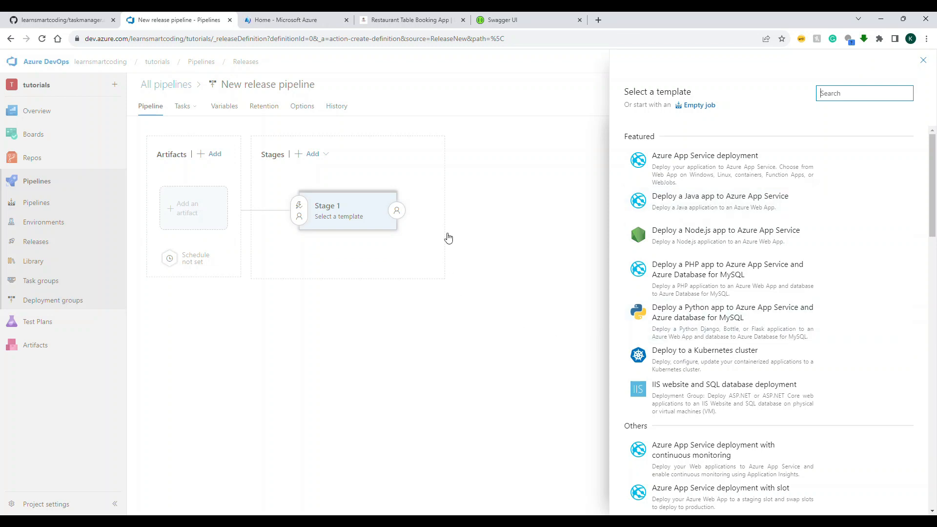
Step: Switch to the Azure portal, open the lsc-table-booking-app-web App Service and download its publish profile
mouse_move(752, 215)
click(274, 25)
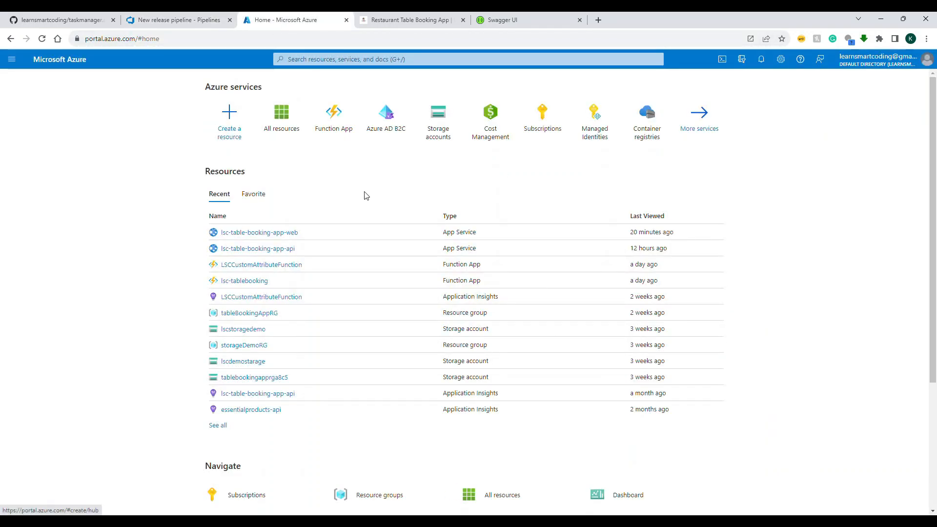
click(287, 235)
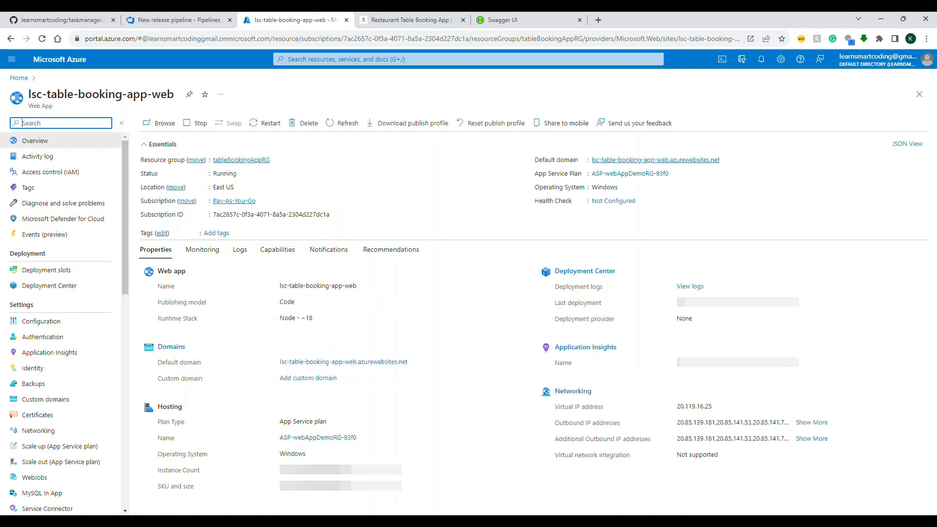
click(432, 125)
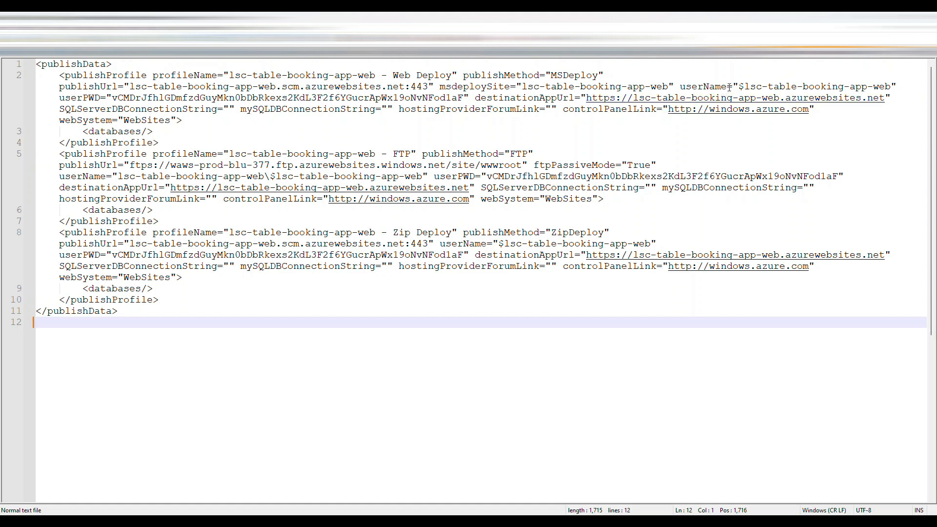
Step: Examine the publish URL, user name and password fields of the Web Deploy and FTP profiles in the downloaded publish profile
double_click(702, 88)
click(785, 90)
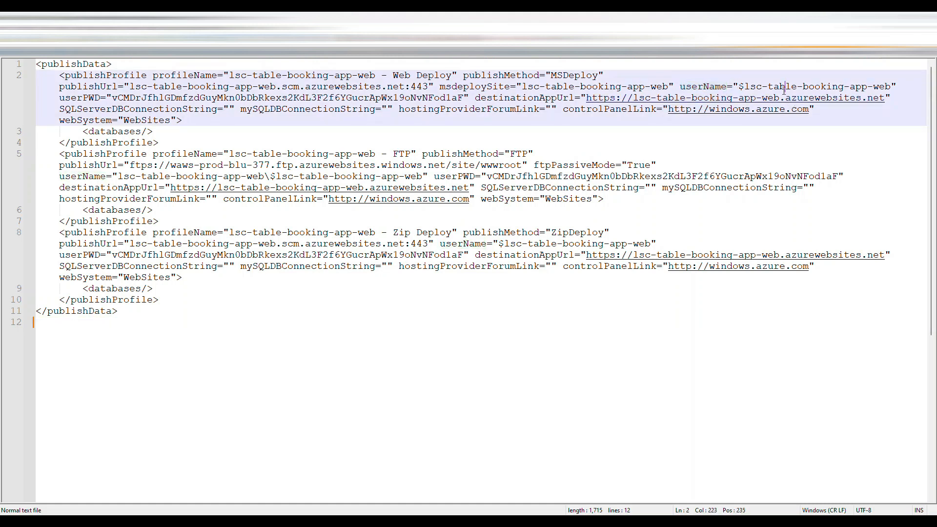
click(616, 88)
double_click(173, 96)
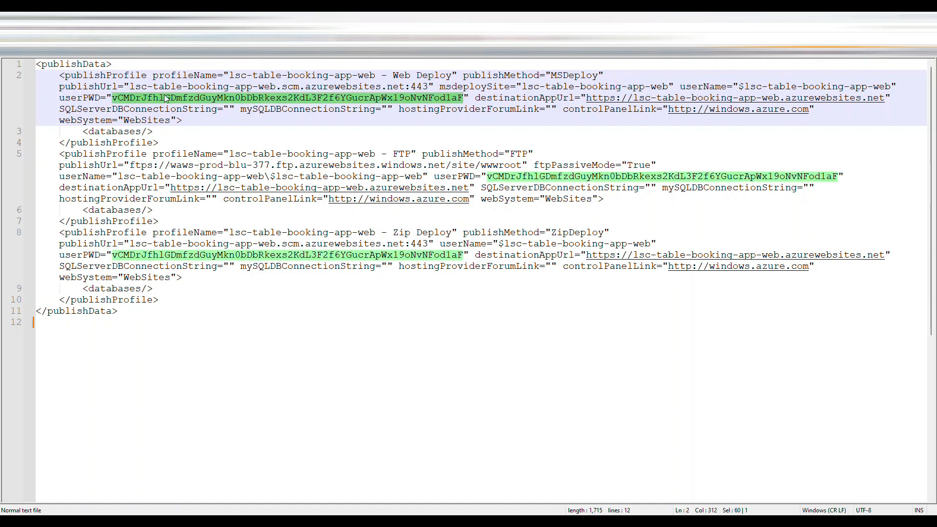
drag(431, 88, 135, 88)
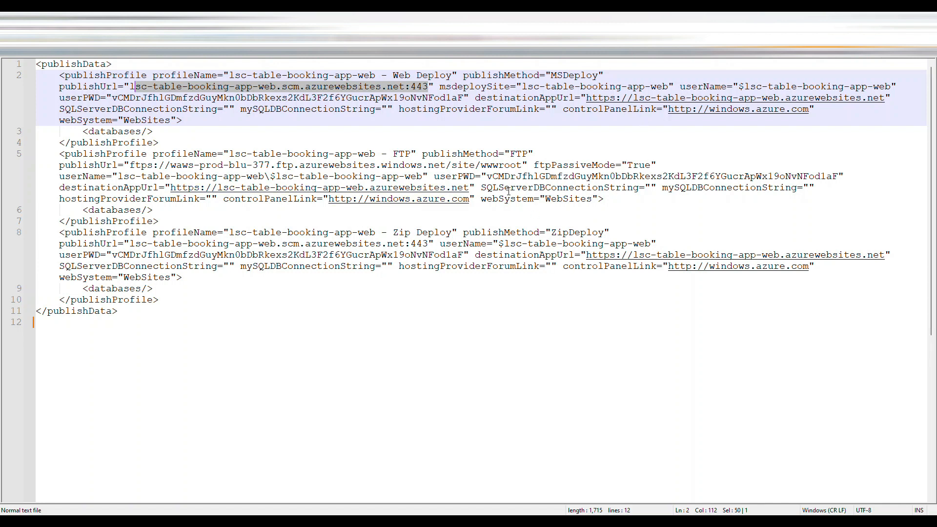
drag(522, 167, 132, 172)
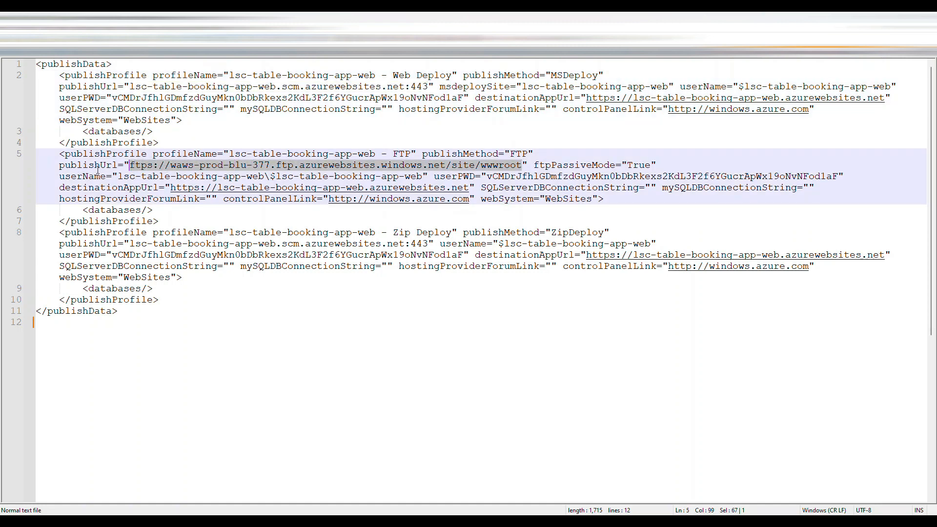
double_click(134, 177)
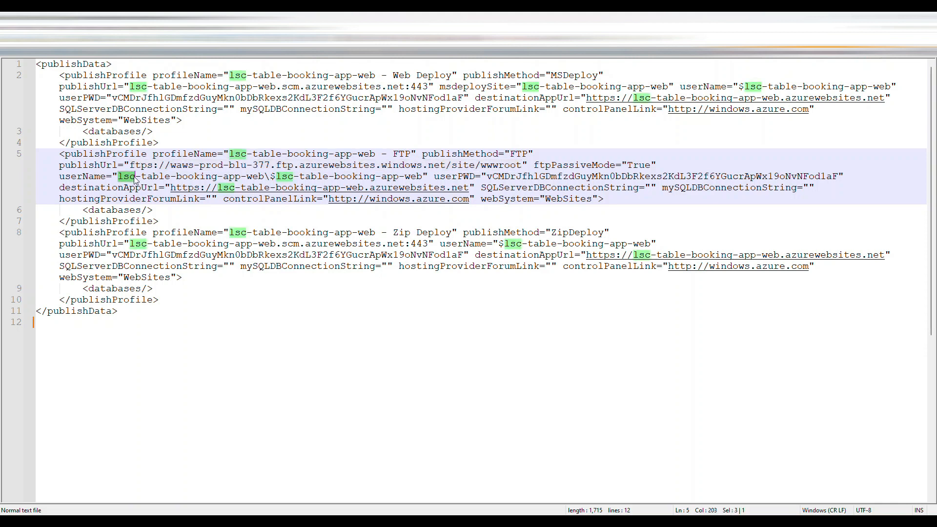
drag(423, 177, 113, 178)
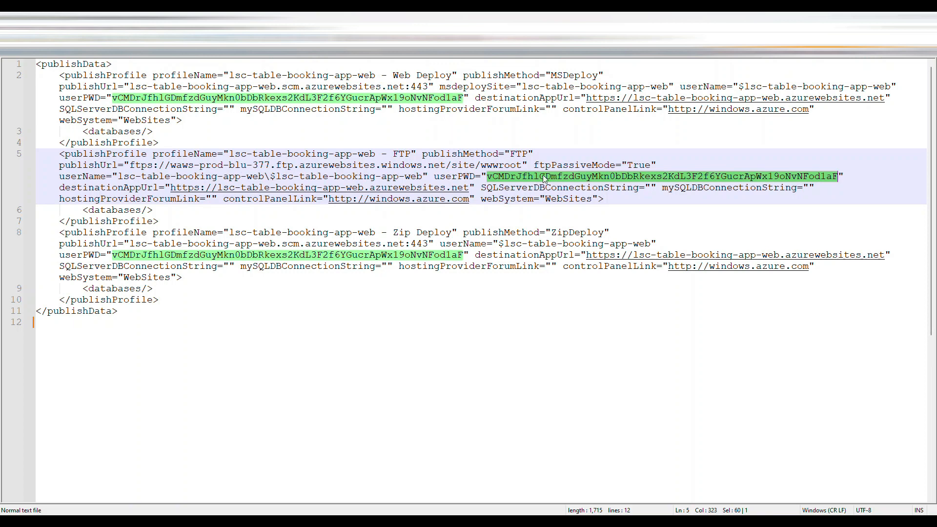
click(886, 19)
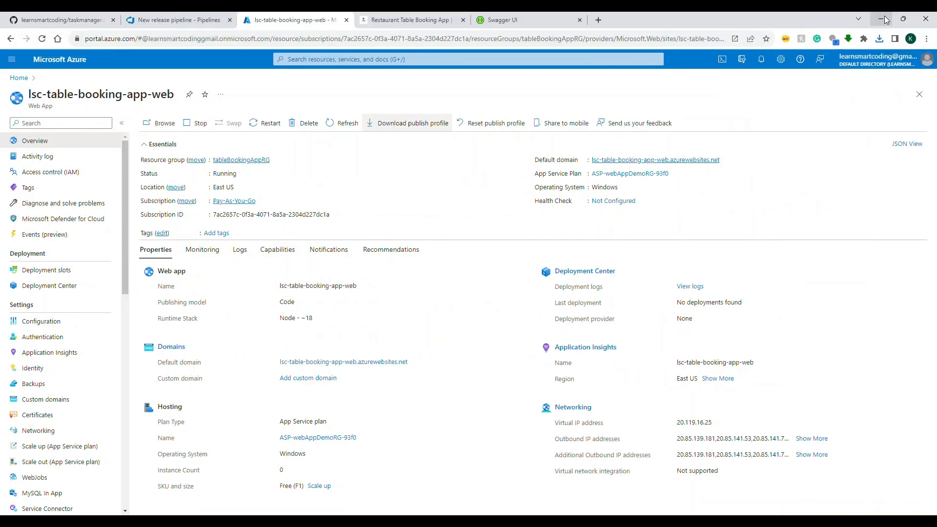
Step: Return to the new release pipeline in Azure DevOps and apply the Azure App Service deployment template to its stage
click(177, 20)
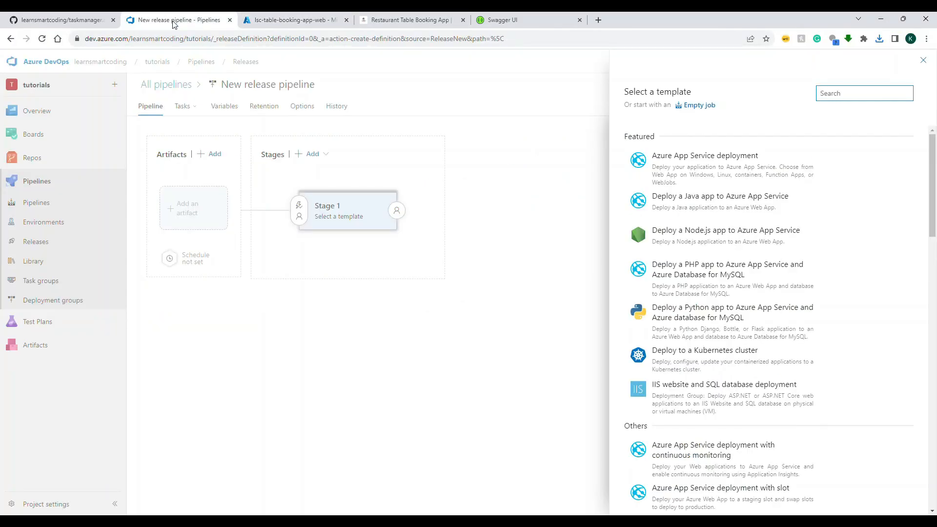
mouse_move(715, 174)
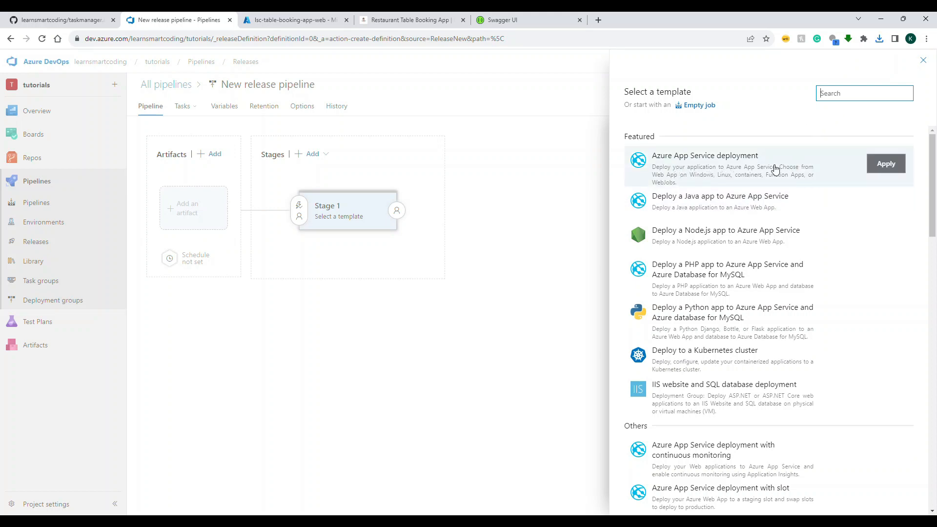
click(815, 169)
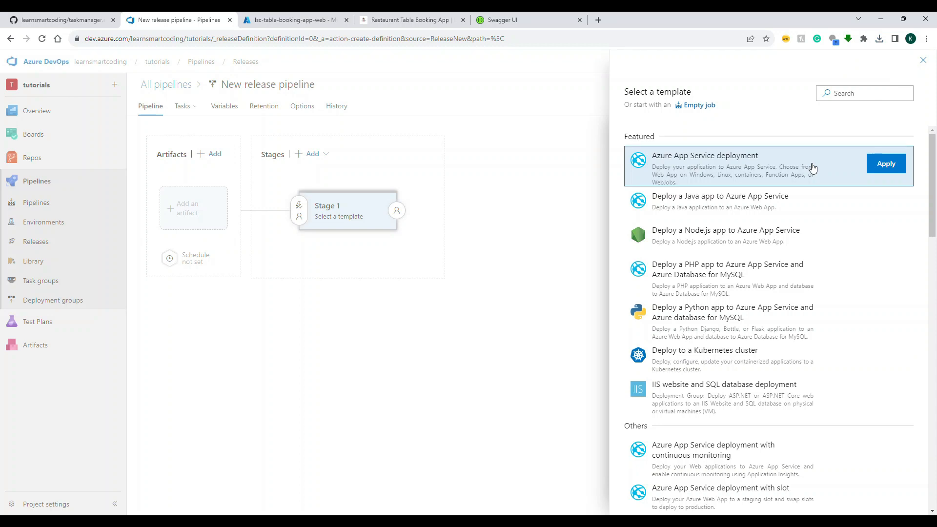
click(875, 174)
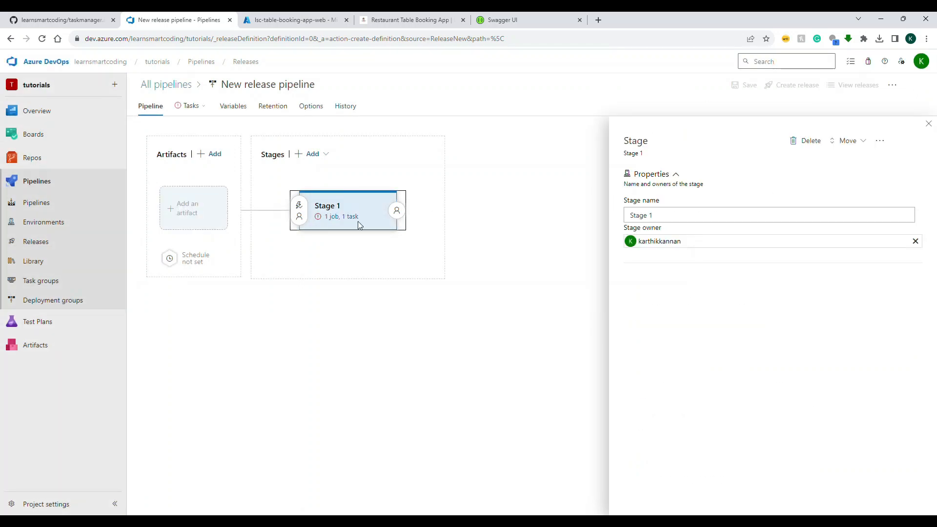
Step: Rename the release pipeline's stage as PROD
triple_click(692, 215)
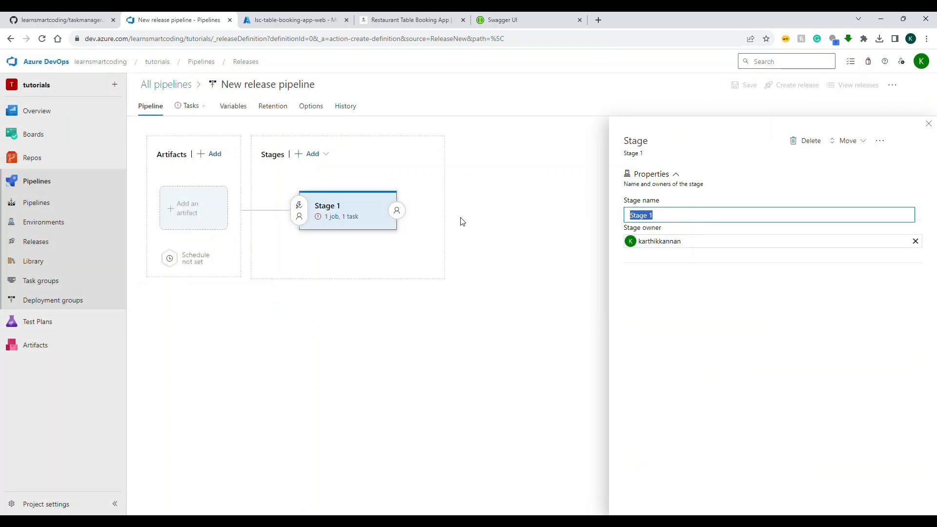
text(PROD)
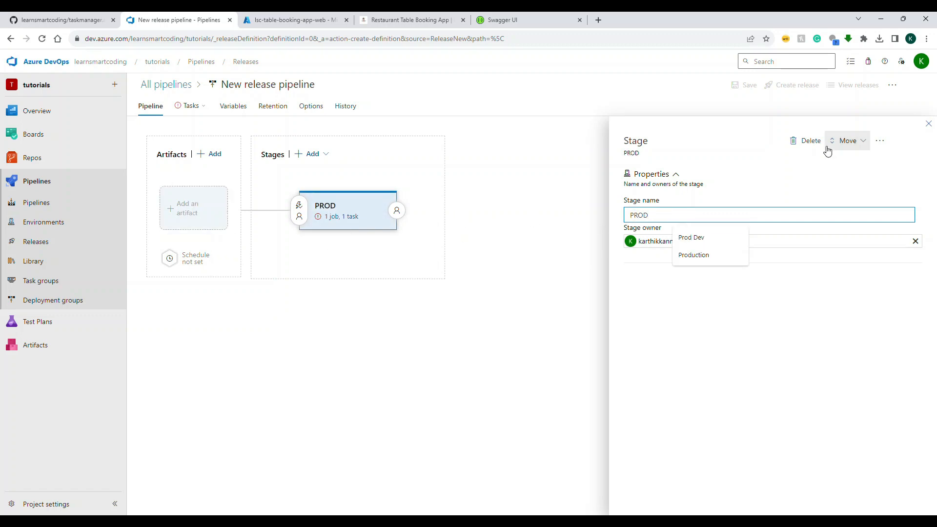
click(541, 161)
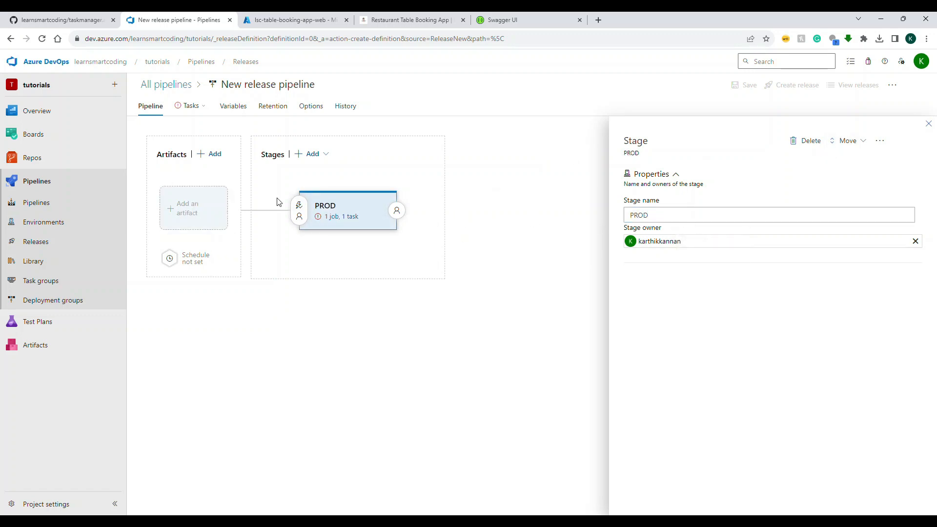
Step: Add the build pipeline lsc-restaurant-table-booking-app (1) with default version Latest as the artifact and enable its continuous deployment trigger
click(189, 217)
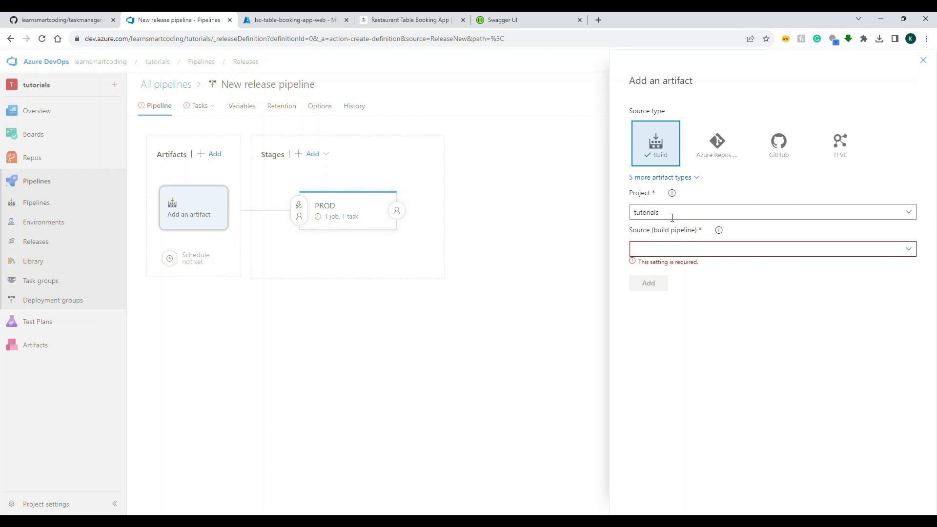
click(695, 244)
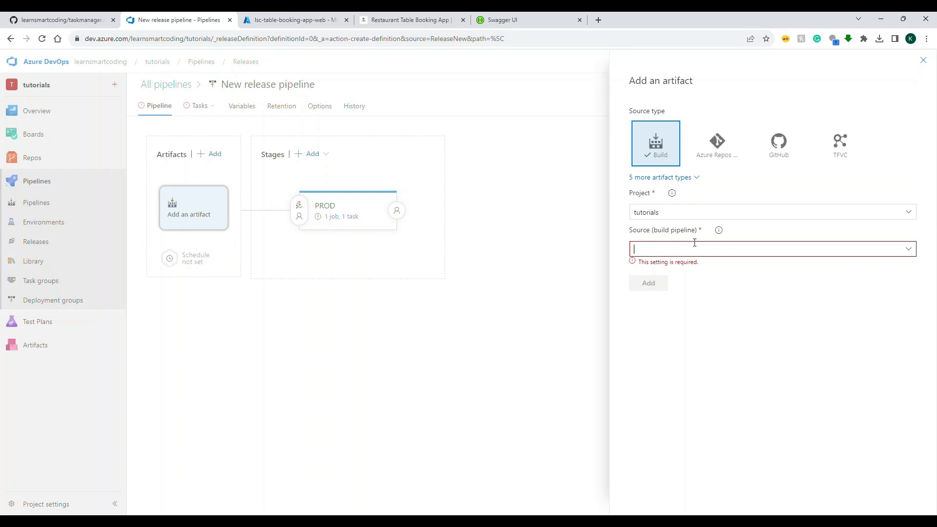
click(908, 250)
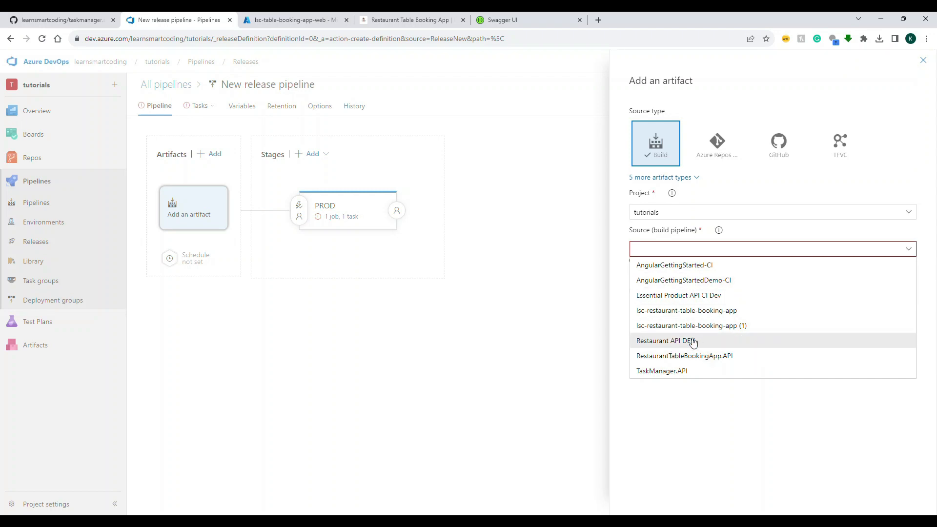
click(670, 332)
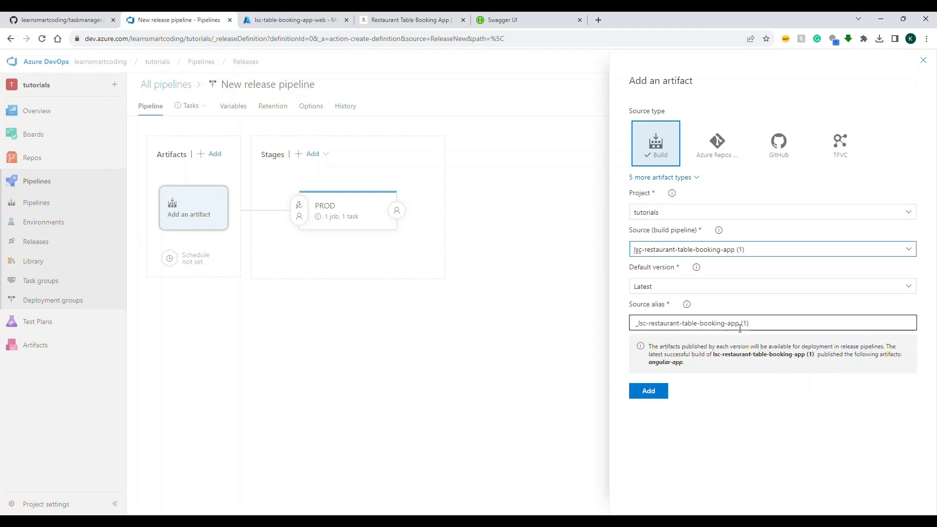
click(655, 395)
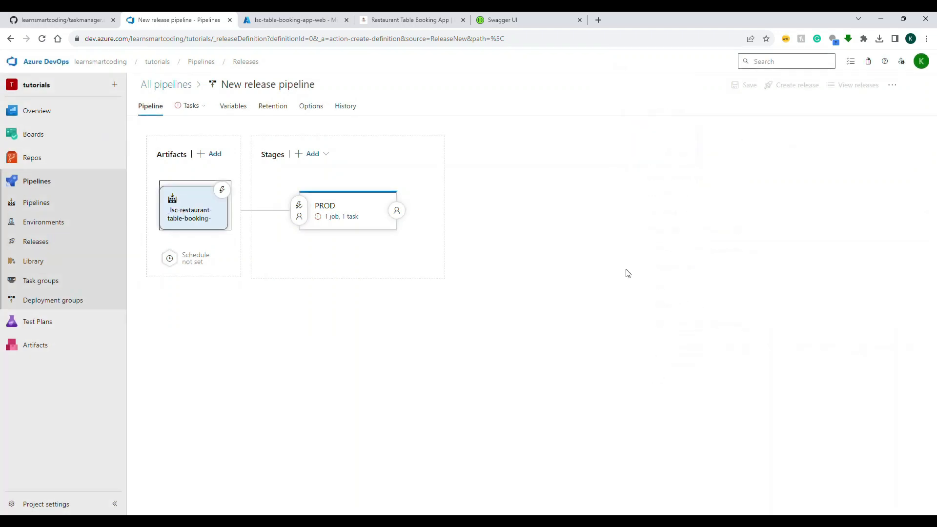
click(223, 190)
click(635, 174)
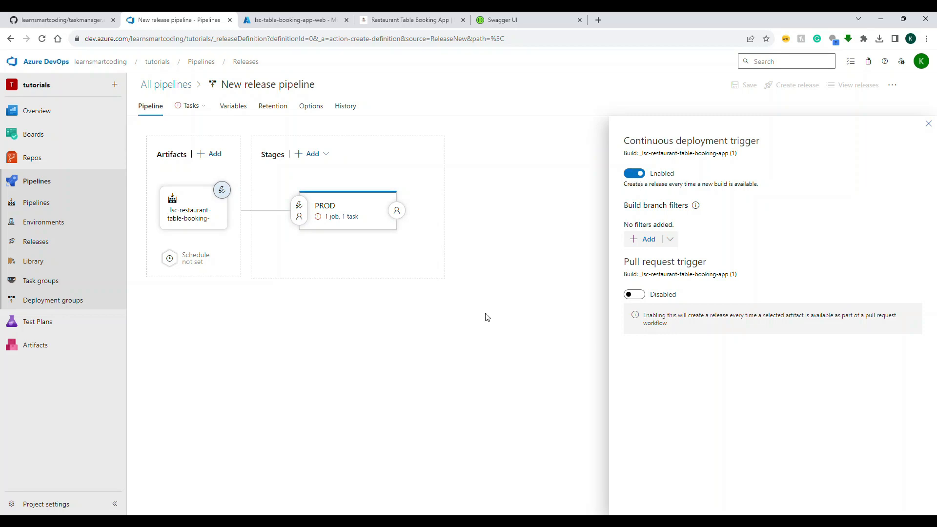
Step: Find the FTP upload task and add it to the agent job of the PROD stage
click(344, 217)
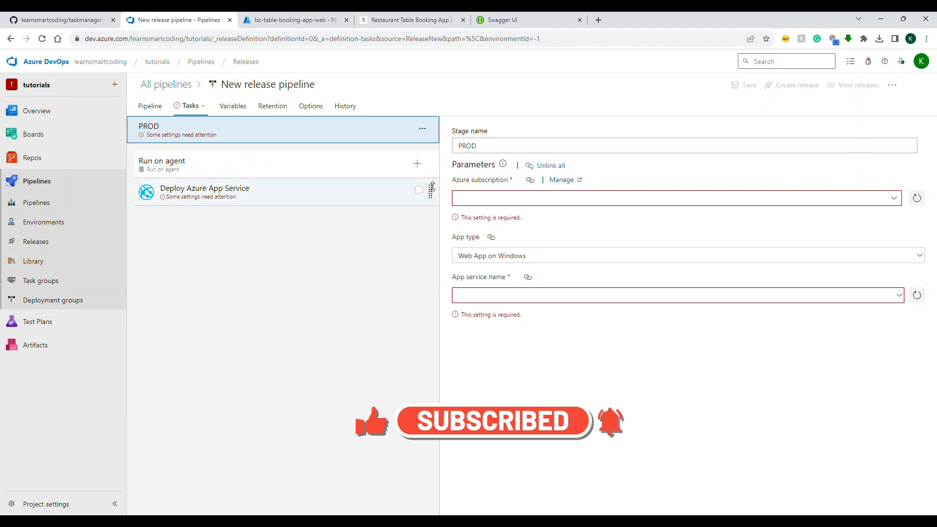
click(416, 165)
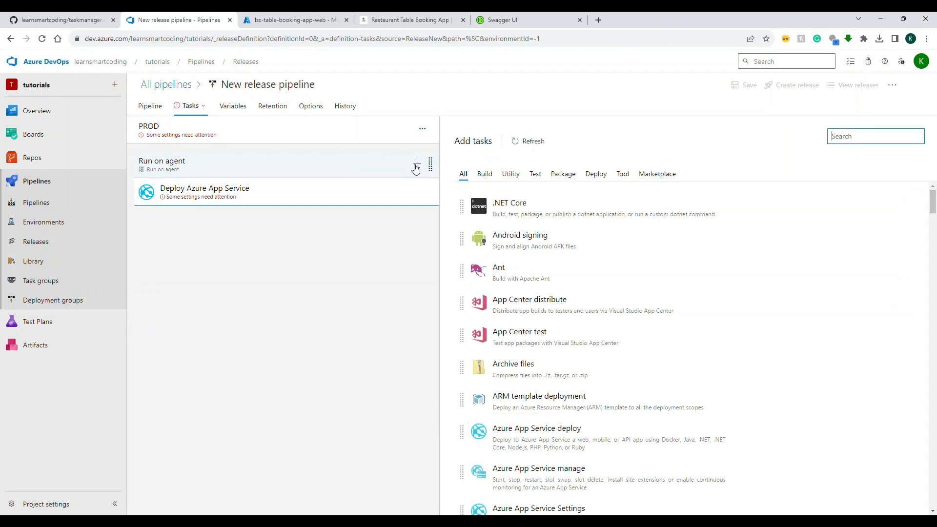
click(843, 141)
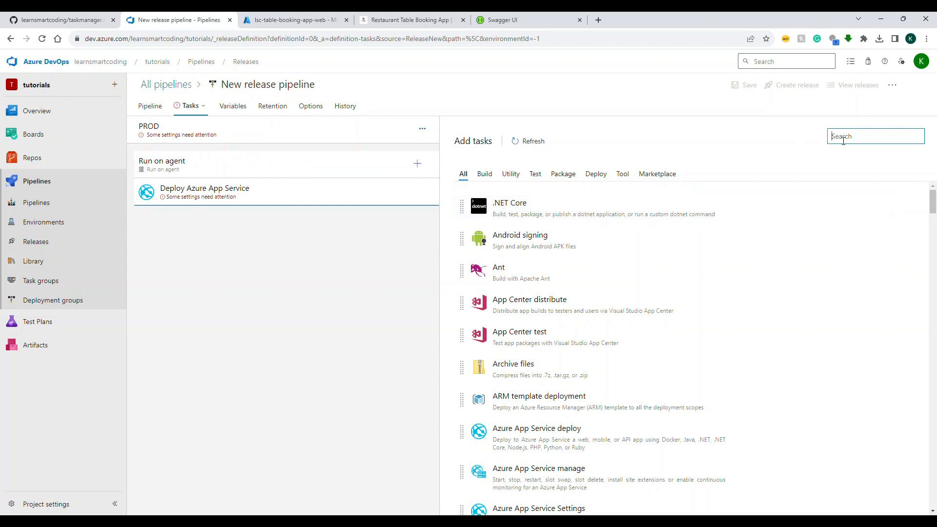
text(ftp)
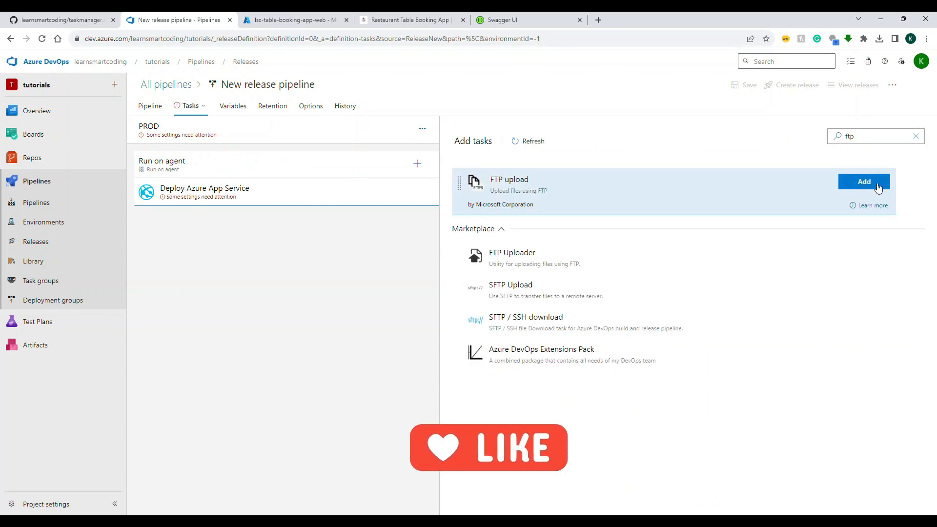
click(865, 184)
Step: Remove the Deploy Azure App Service task and rename the pipeline as "Release pipeline for Angular app - Demo"
click(373, 195)
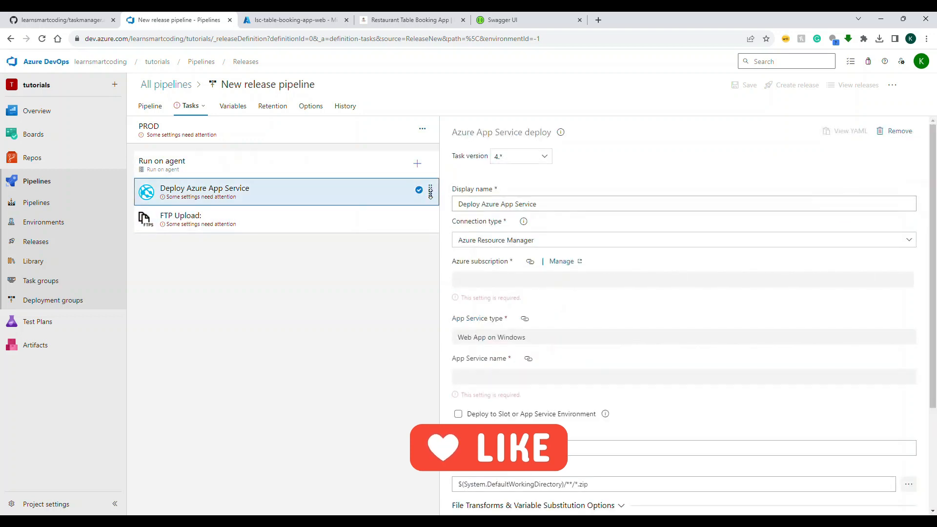
right_click(376, 198)
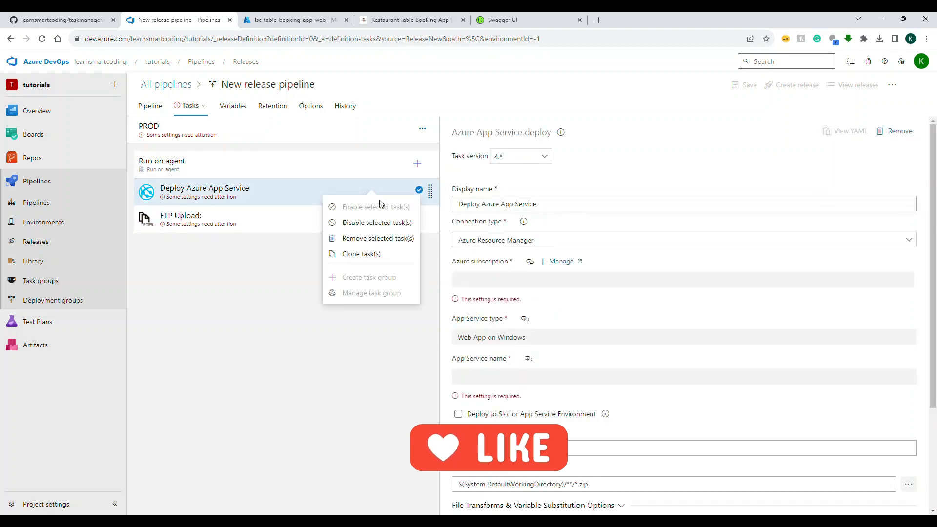
click(362, 240)
click(308, 86)
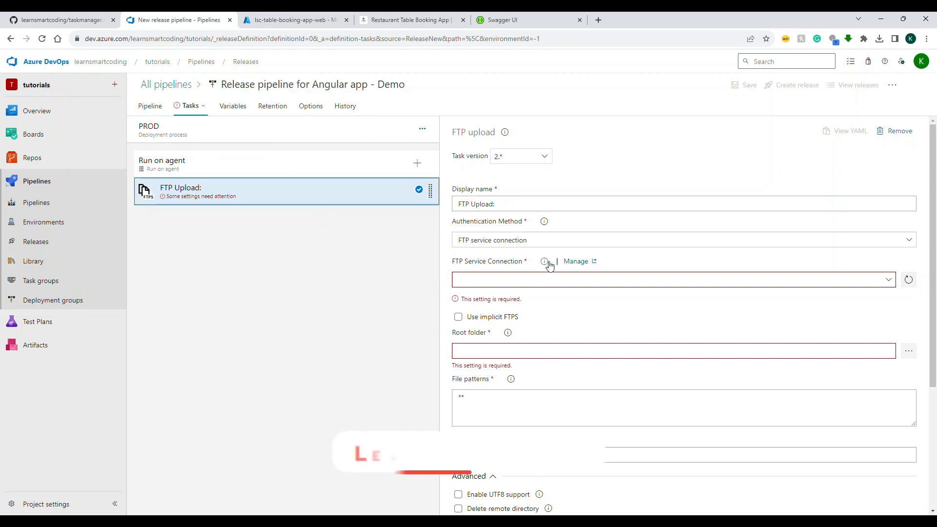
Step: Set FTP authentication to Enter credentials, filling in the username, password and server URL ftps://waws-prod-blu-377.ftp.azurewebsites.windows.net/site/wwwroot
click(553, 244)
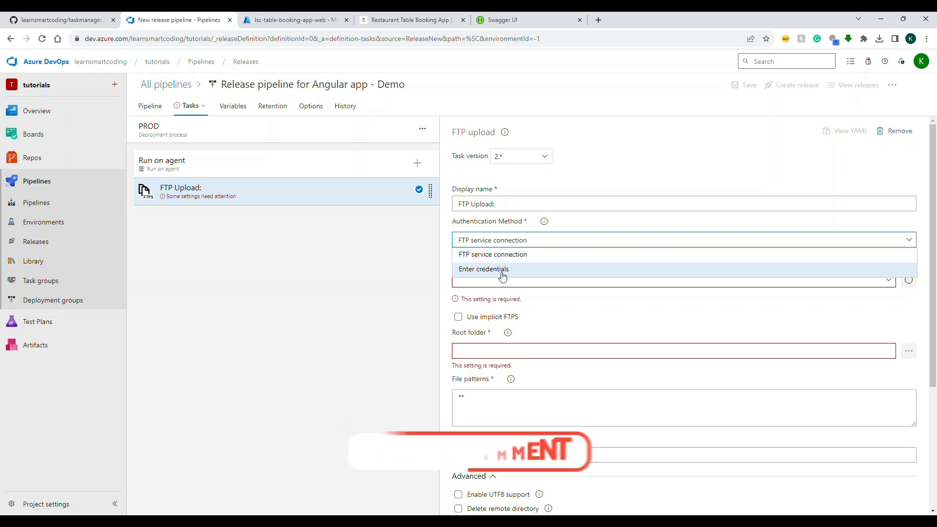
click(537, 269)
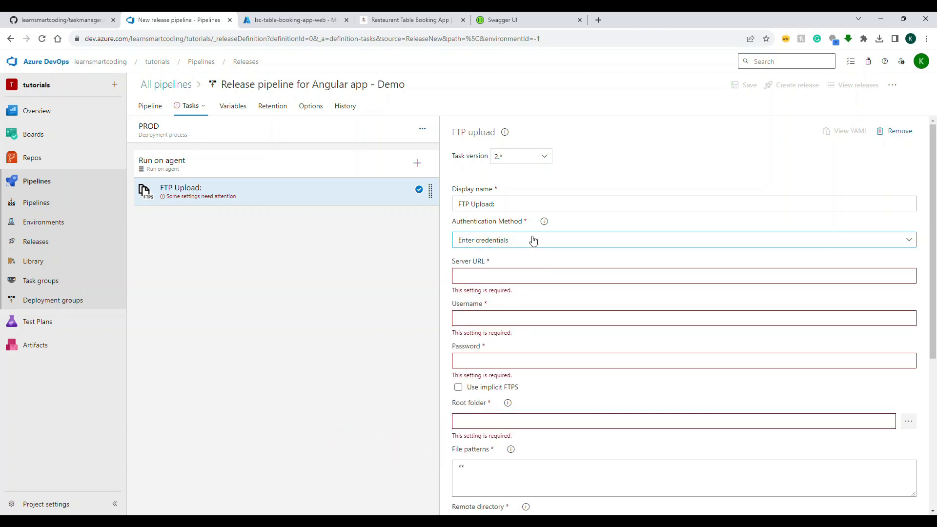
click(747, 274)
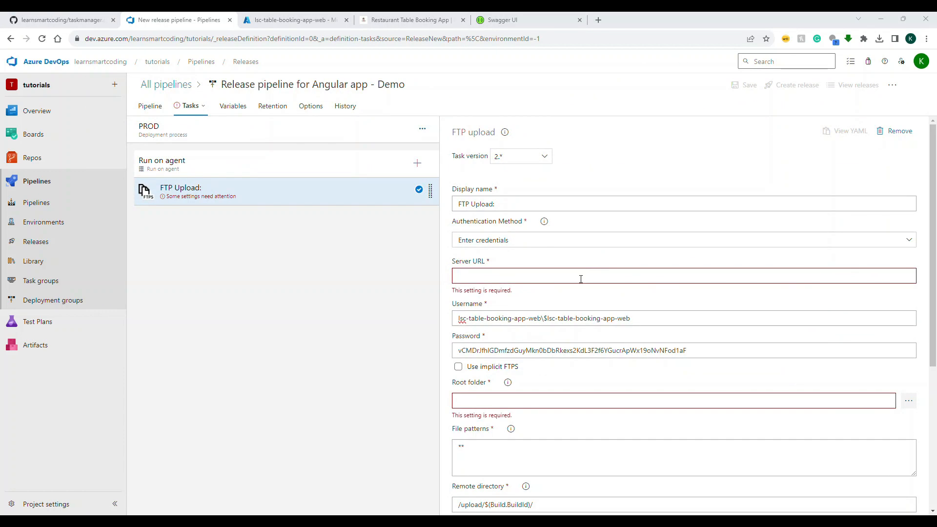
click(581, 276)
text(ftps://waws-prod-blu-377.ftp.azurewebsites.windows.net/site/wwwroot)
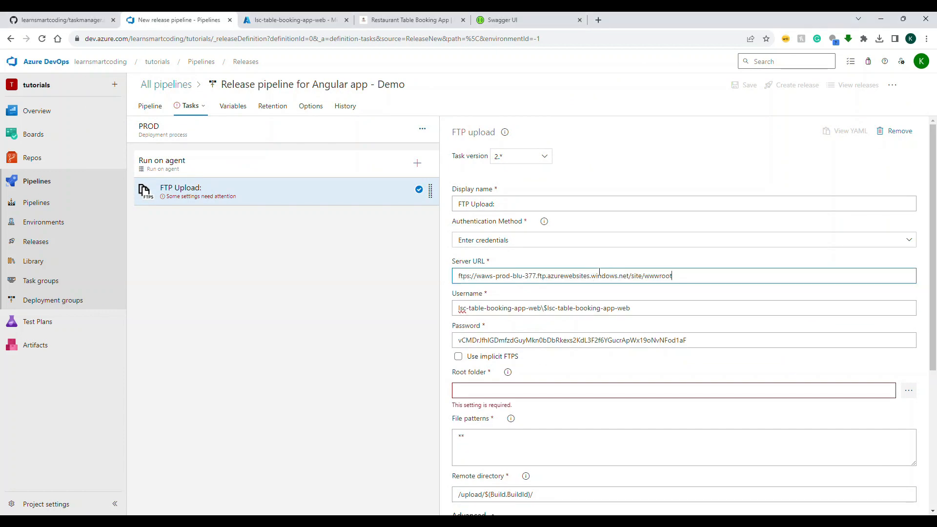
Step: Set the FTP upload's root folder to the angular-app folder of the linked lsc-restaurant-table-booking-app (1) artifact
click(475, 394)
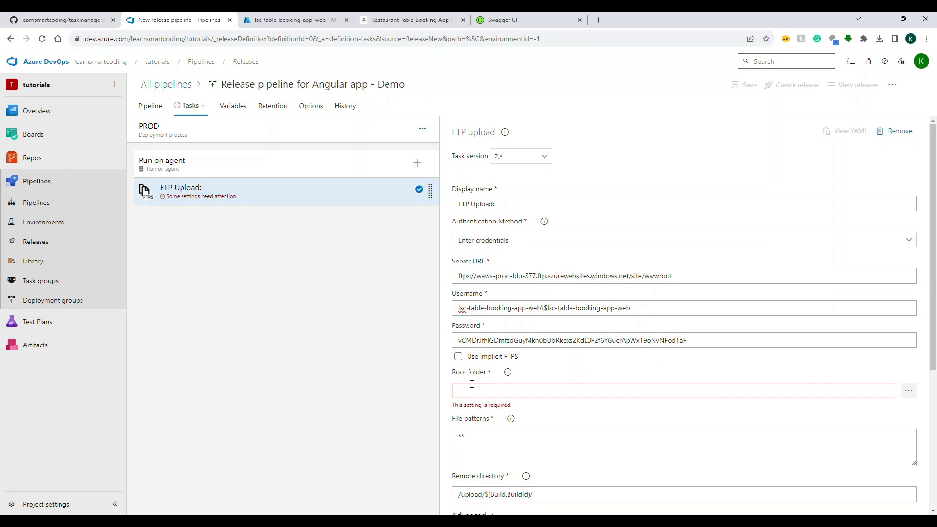
scroll(580, 371, down, 2)
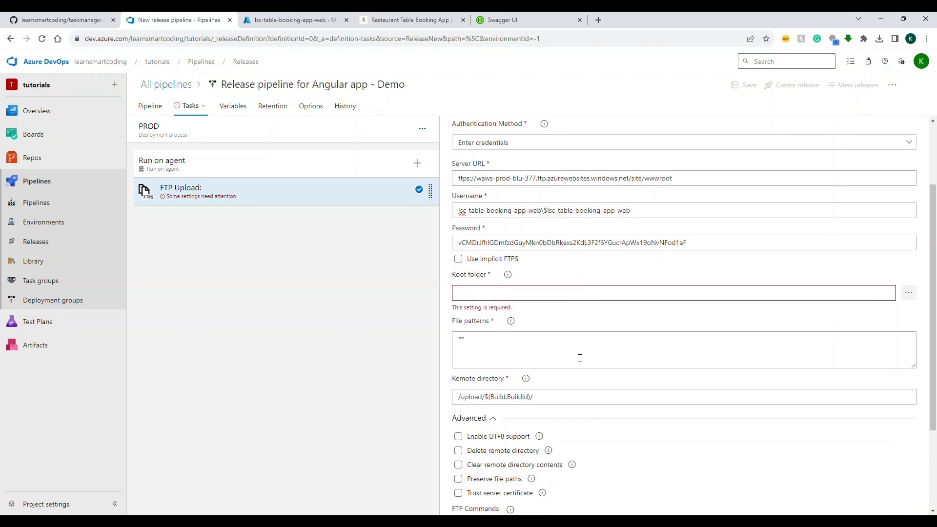
click(909, 295)
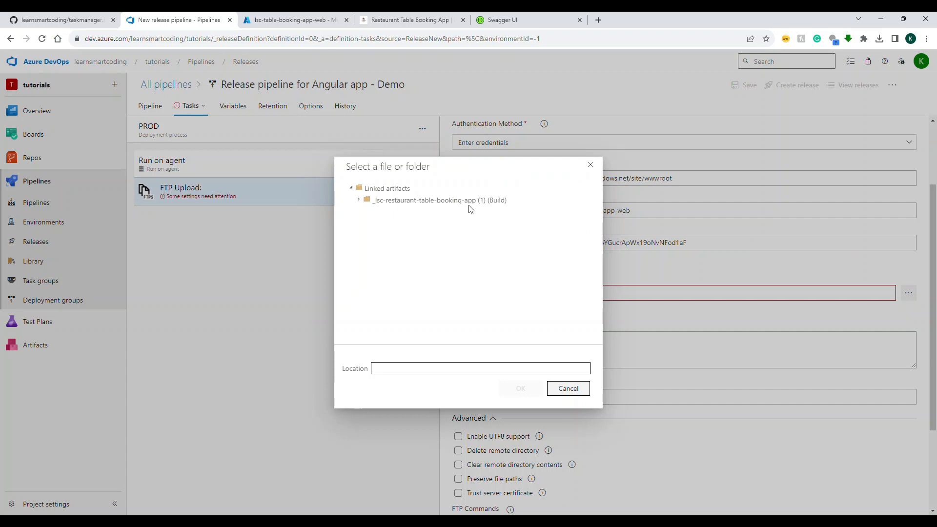
click(358, 200)
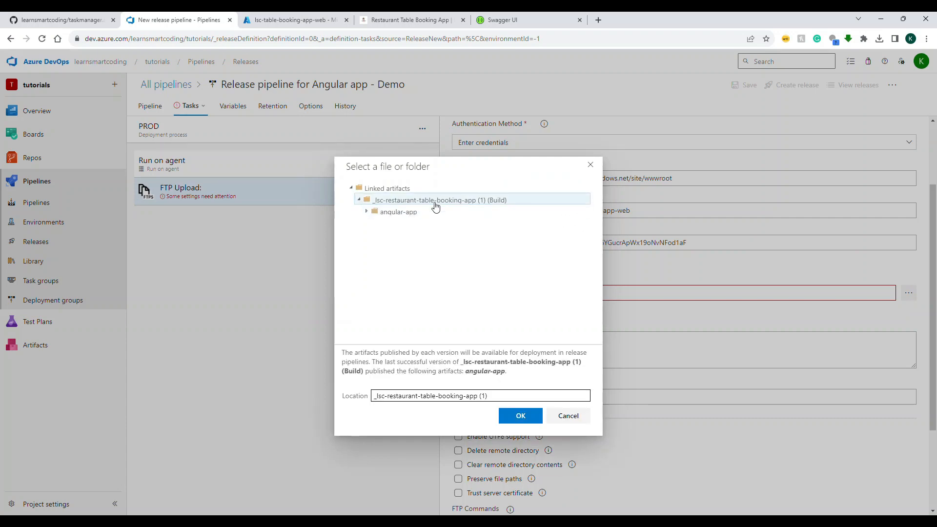
click(379, 212)
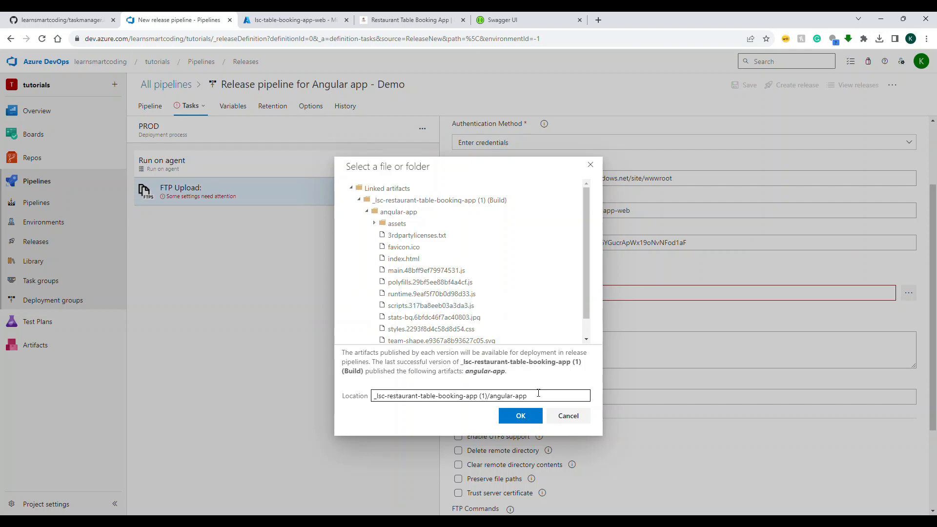
click(538, 419)
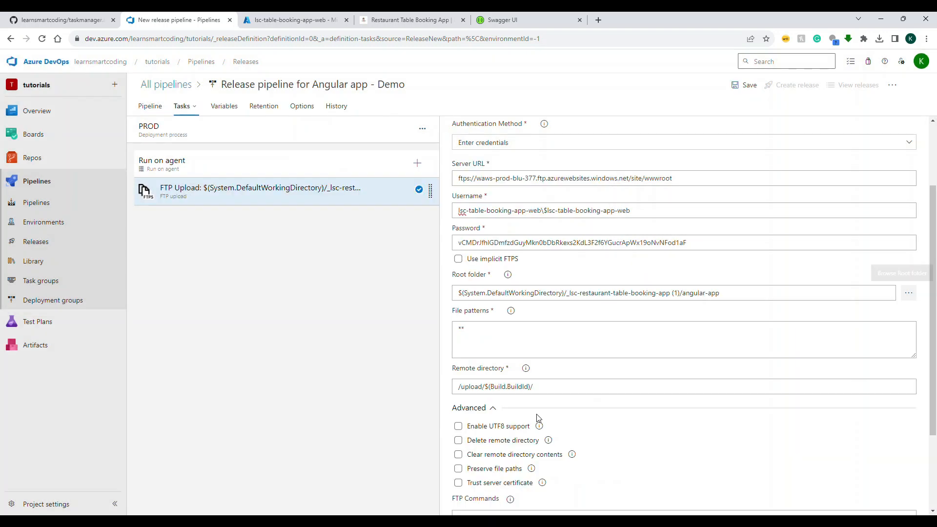
Step: Set the FTP upload's remote directory to /site/wwwroot and review the remaining task settings
click(538, 386)
scroll(524, 348, down, 3)
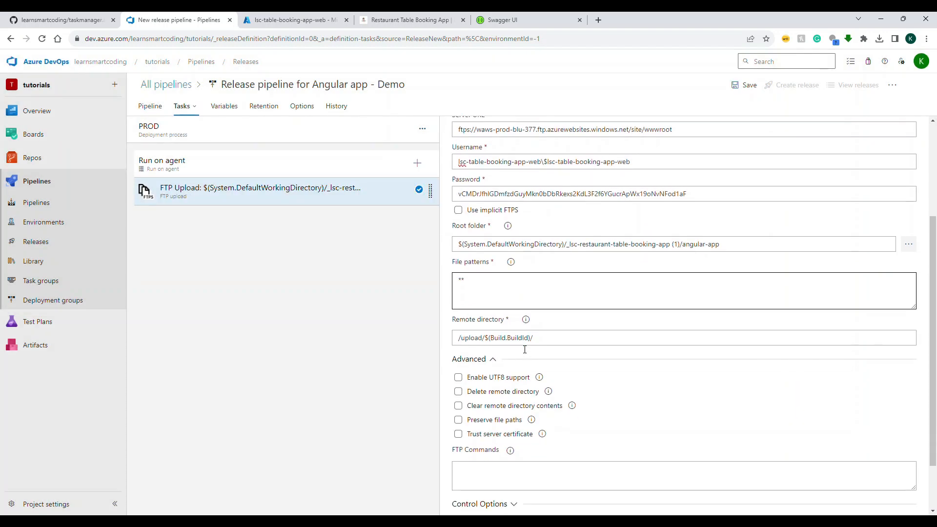
scroll(525, 352, up, 2)
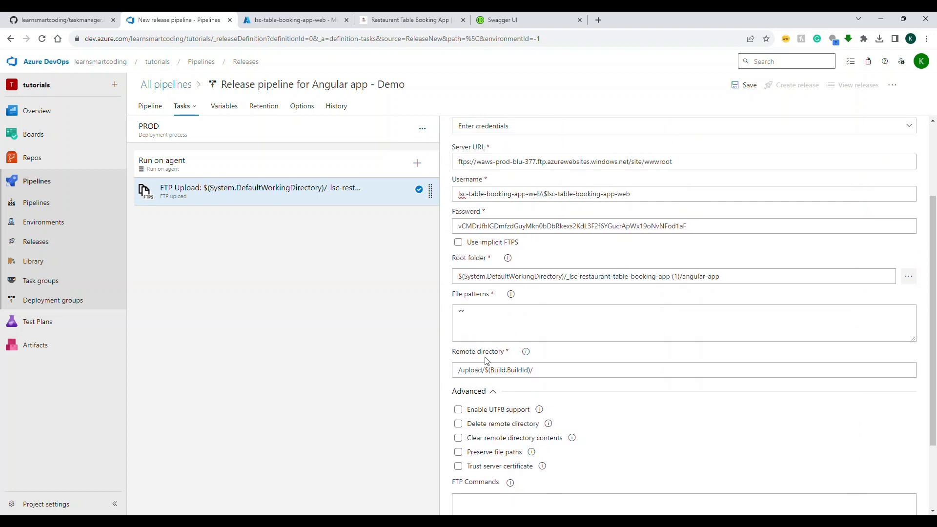
drag(564, 369, 366, 375)
text(/site/wwwroot)
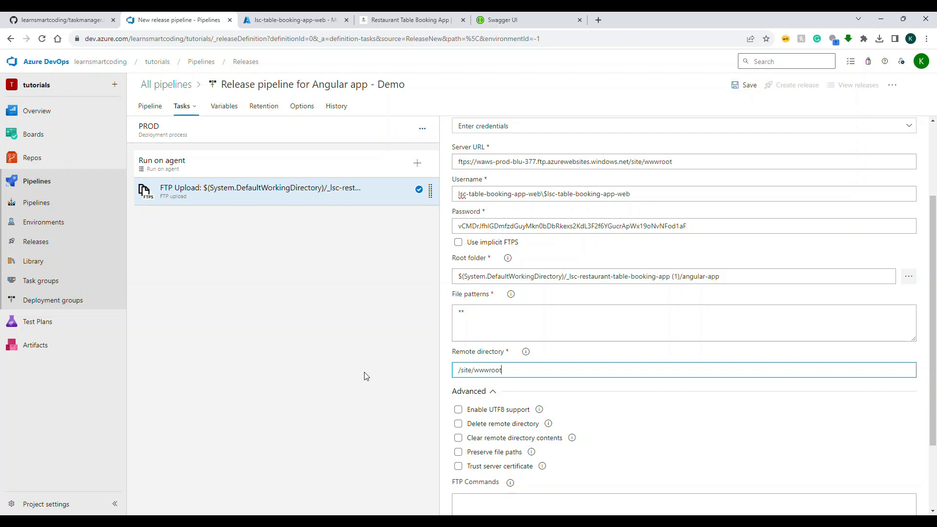
drag(517, 370, 408, 380)
click(411, 380)
scroll(539, 307, down, 3)
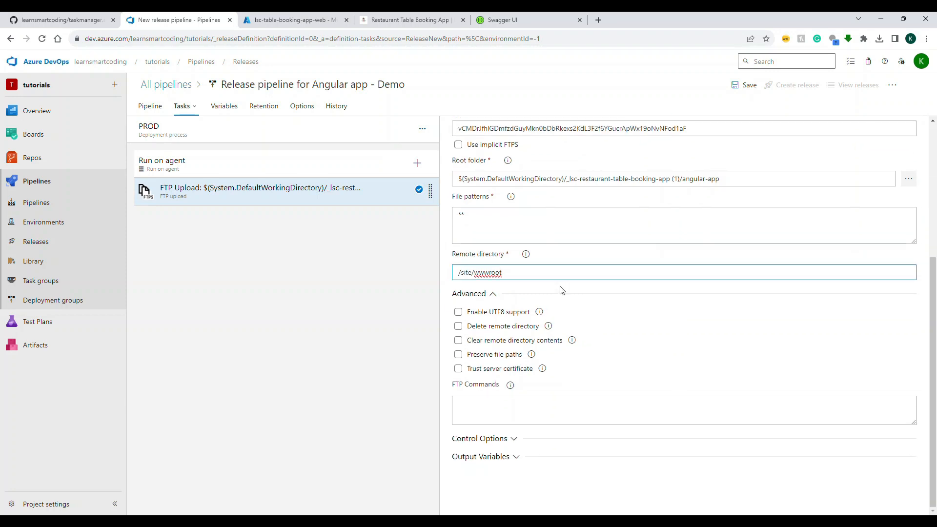
scroll(561, 290, up, 6)
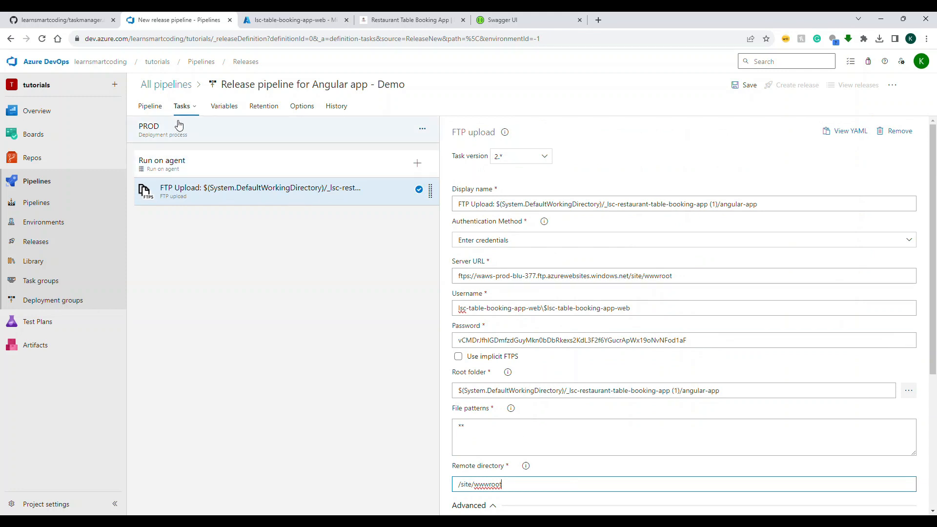
Step: Review the release pipeline's variables, retention and options, and save the pipeline in a new folder named \Angular CICD Demo
click(161, 112)
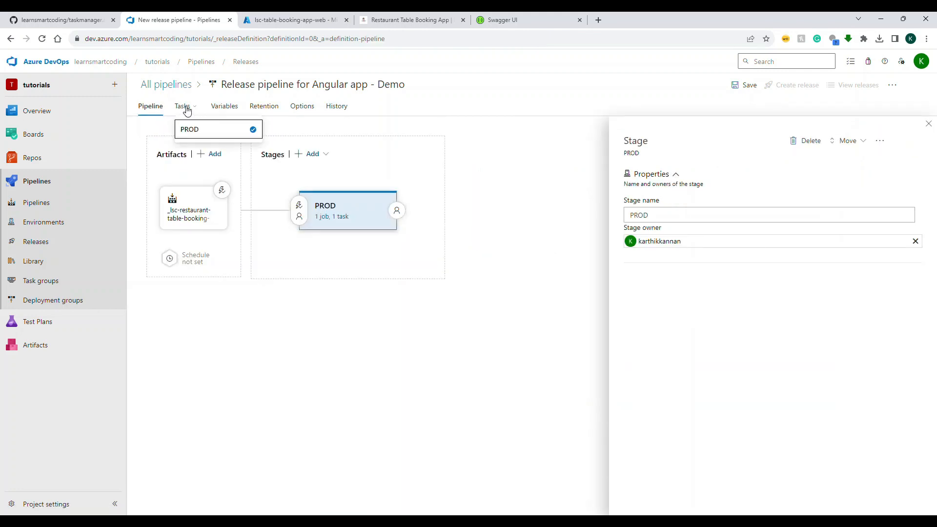
click(194, 111)
click(217, 111)
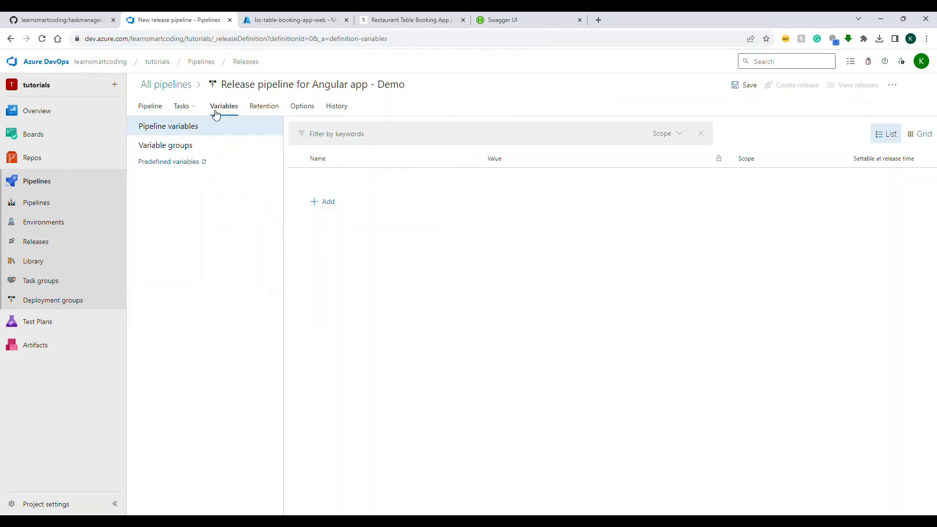
click(250, 113)
click(317, 110)
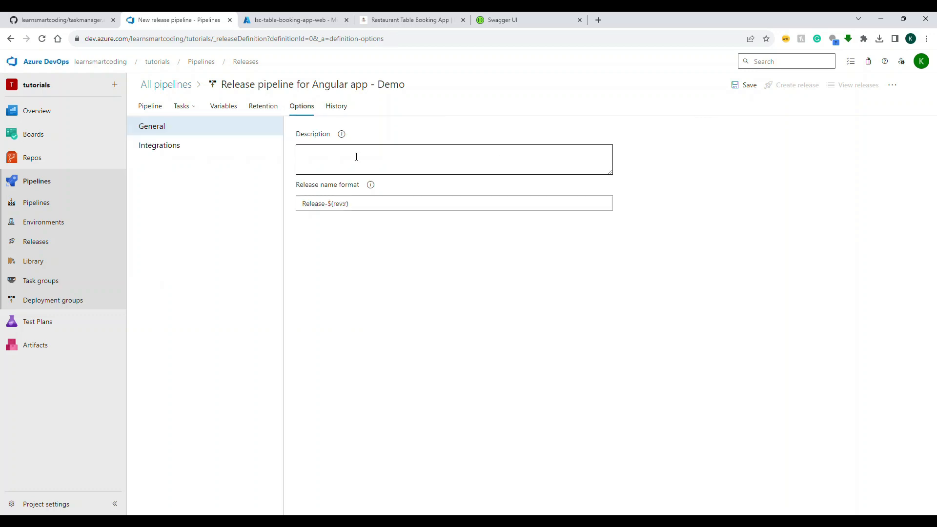
click(747, 88)
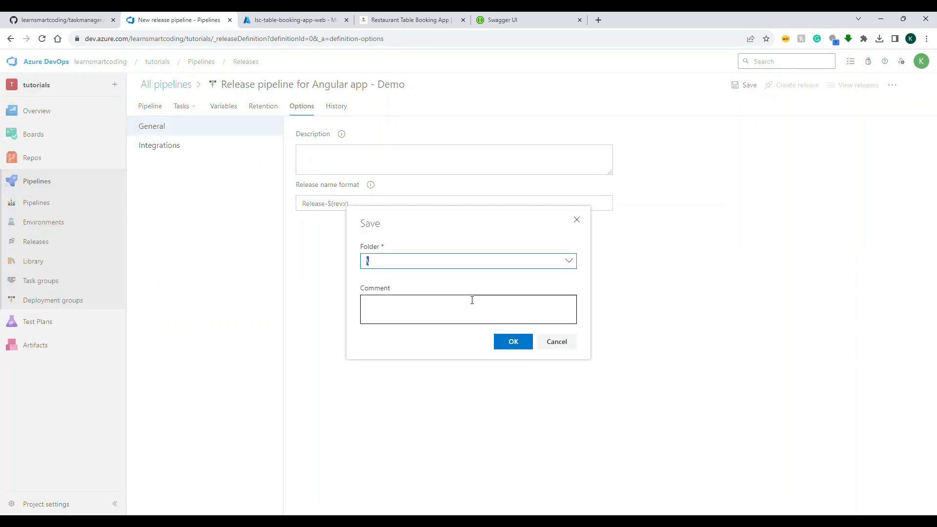
text(Angular CICD Demo)
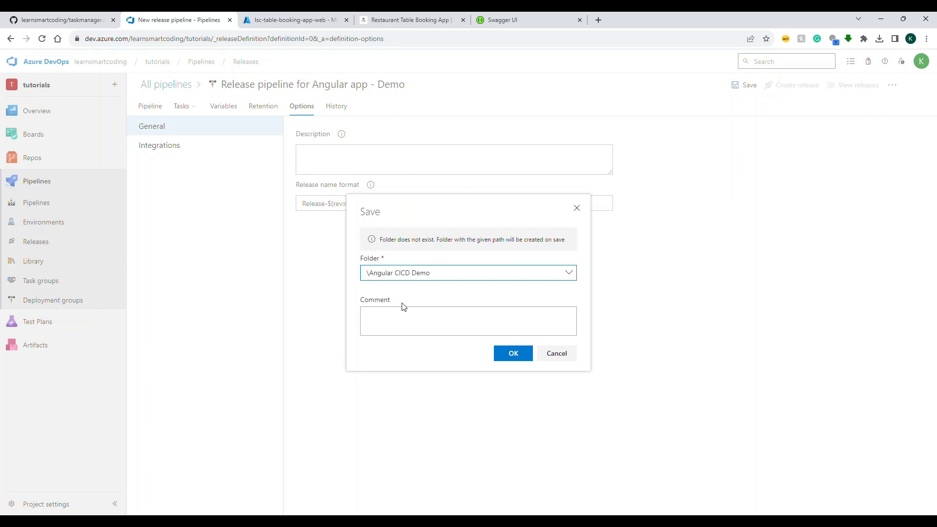
click(512, 356)
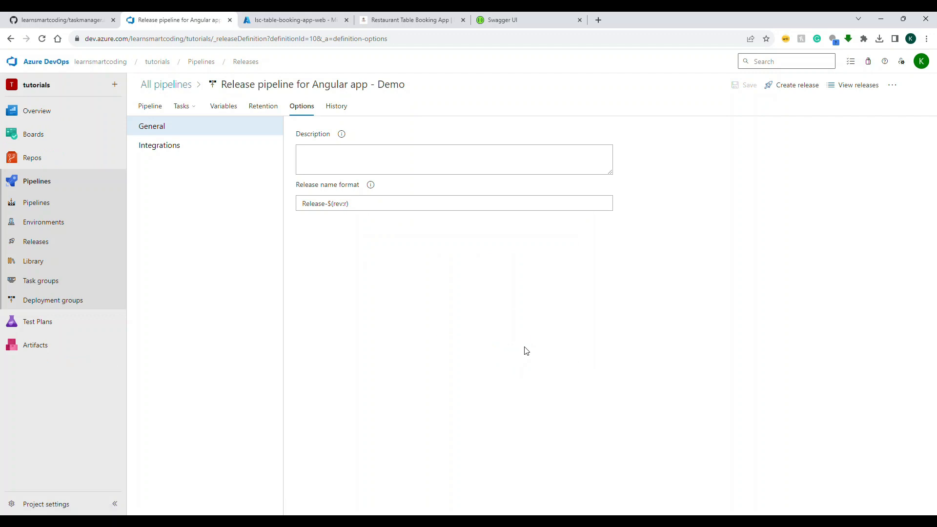
Step: Create a new release from artifact version 20231003.1 with the PROD stage changed from automated to manual trigger
click(782, 85)
click(730, 187)
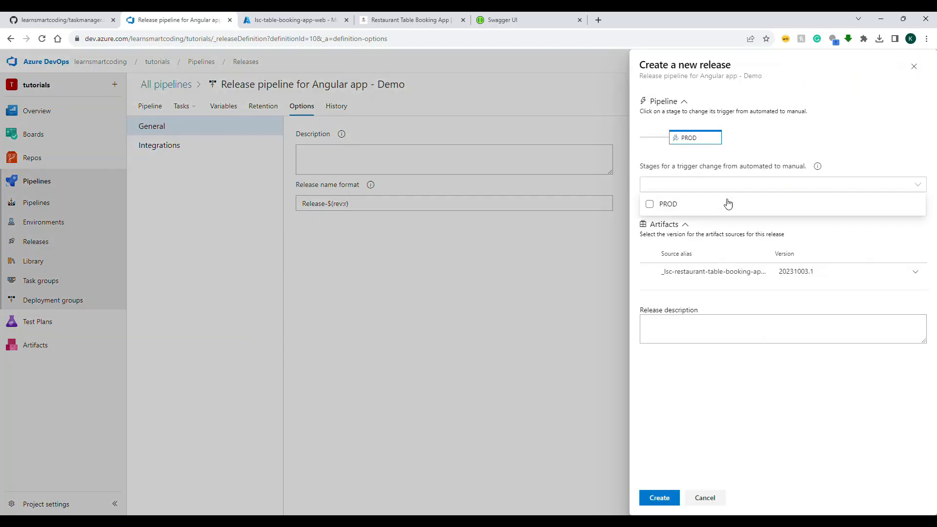
click(729, 204)
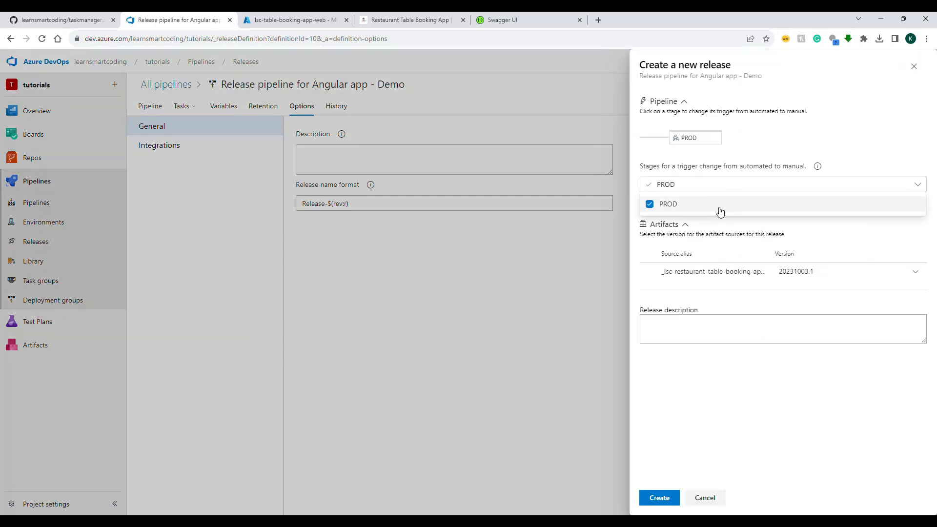
click(659, 497)
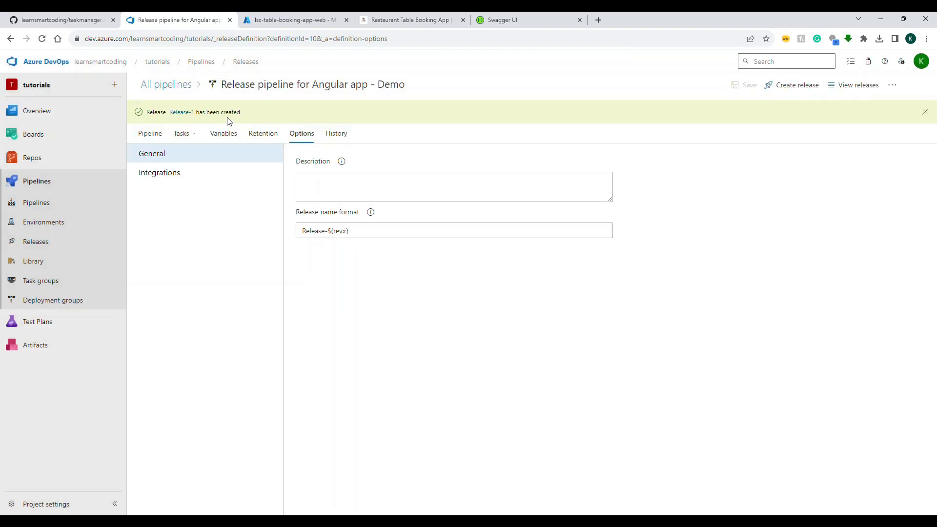
Step: Open the newly created release, deploy its PROD stage and follow the deployment logs
click(182, 115)
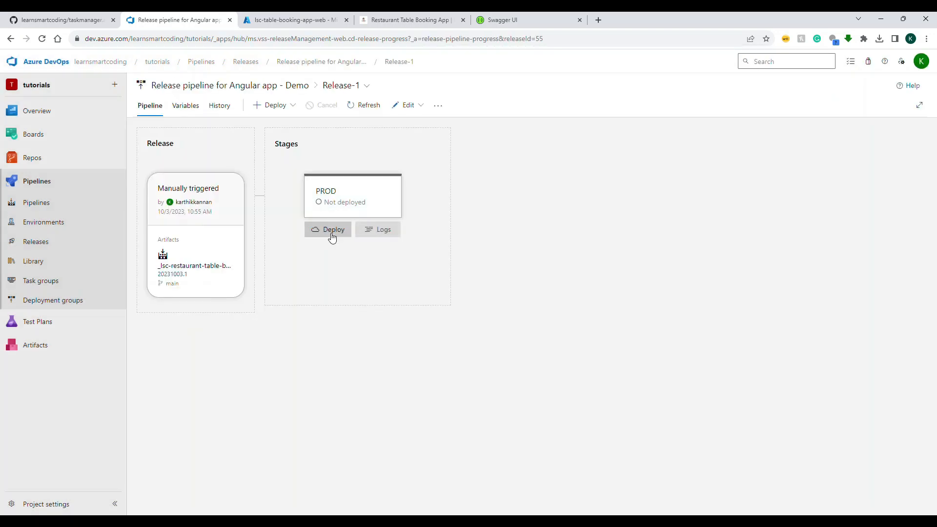
click(330, 230)
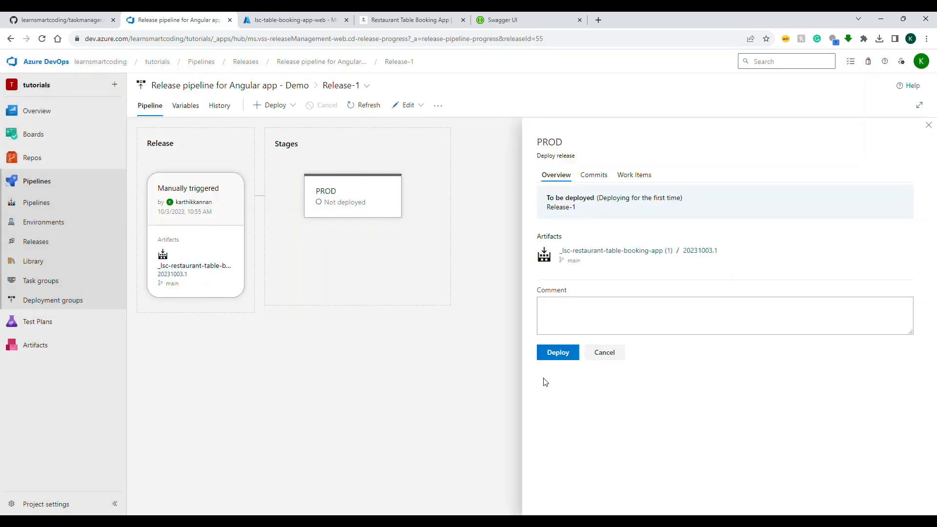
click(557, 357)
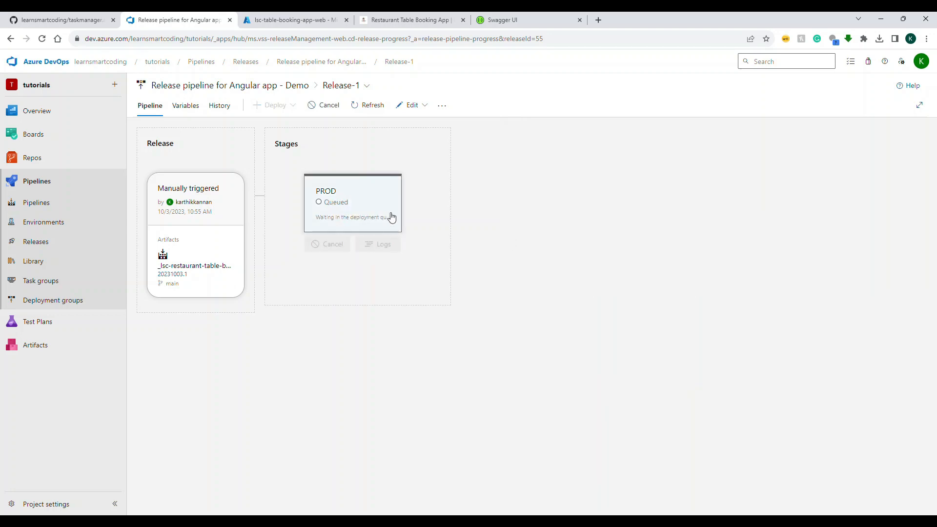
click(386, 243)
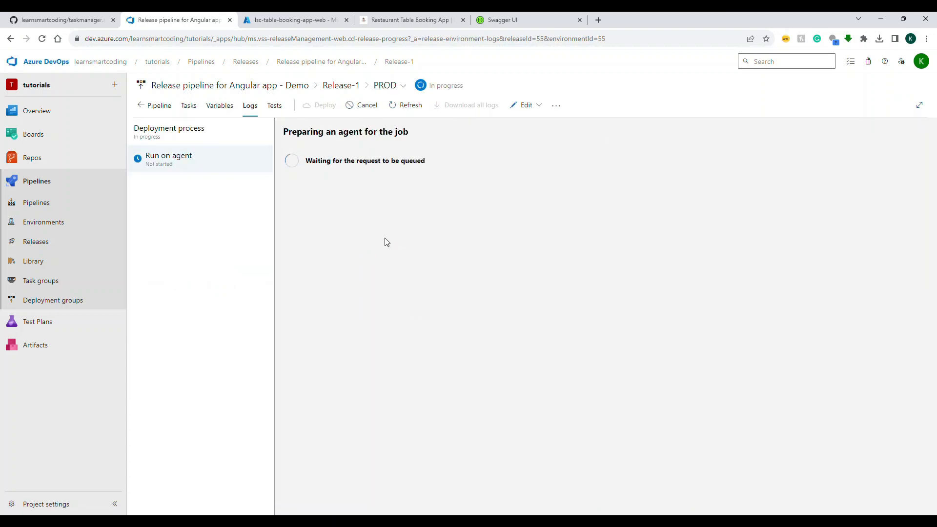
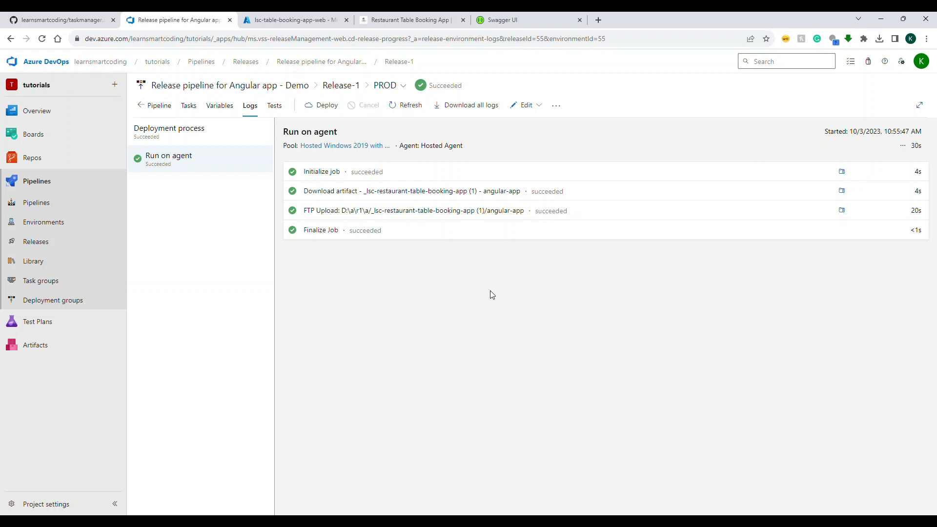
Step: Reload the deployed restaurant booking site at lsc-table-booking-app-web.azurewebsites.net/home to check the deployment
click(433, 28)
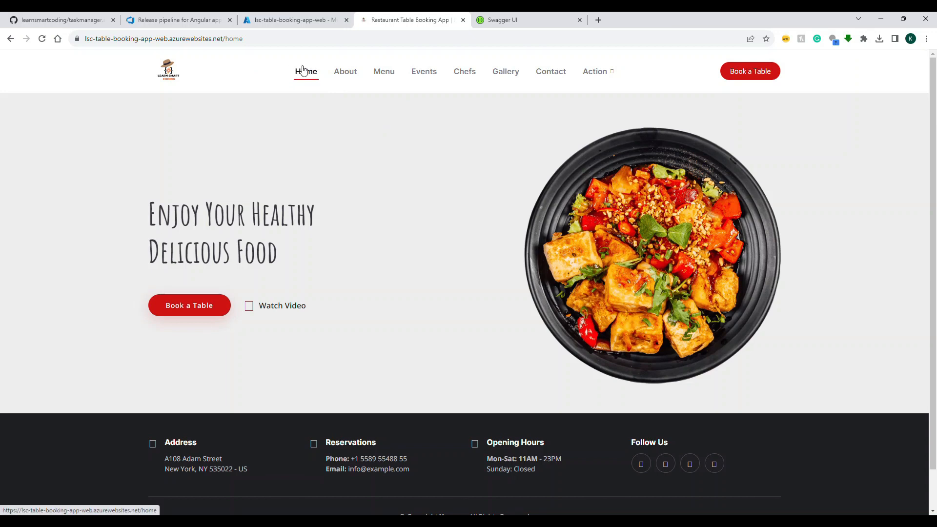
click(273, 38)
key(Return)
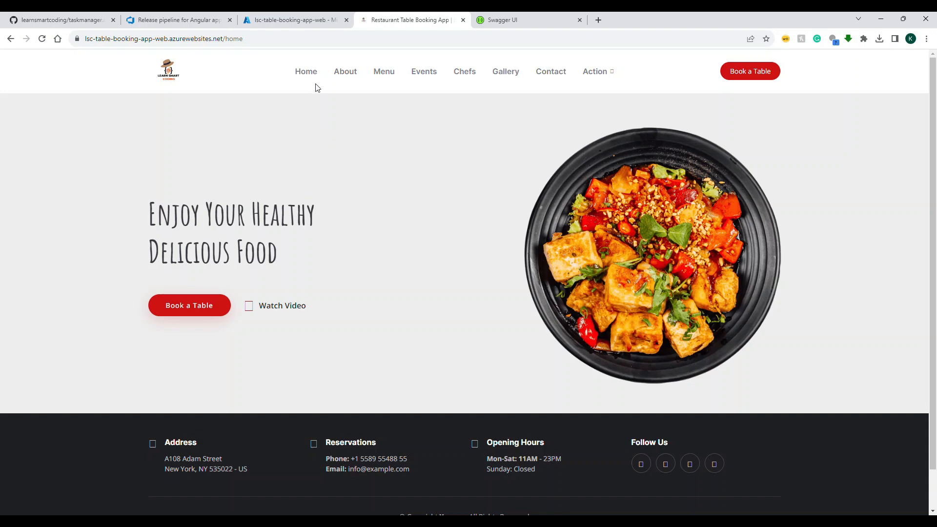
Step: Return to the Release-1 overview in Azure DevOps and open its release pipeline definition for editing
click(281, 21)
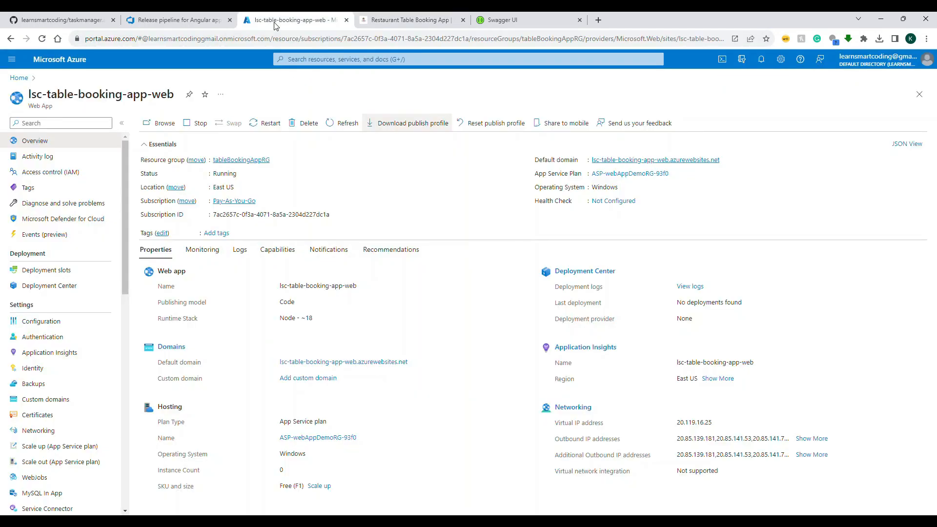
click(213, 20)
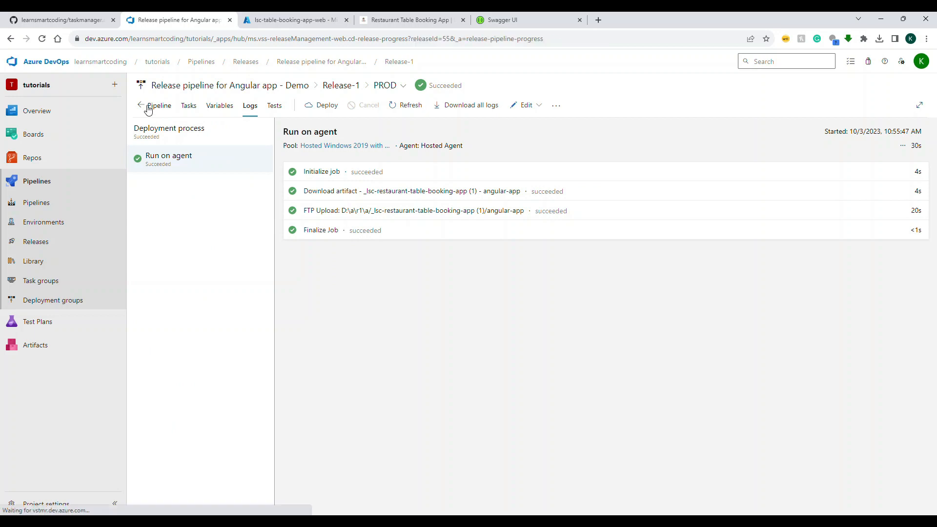
click(148, 106)
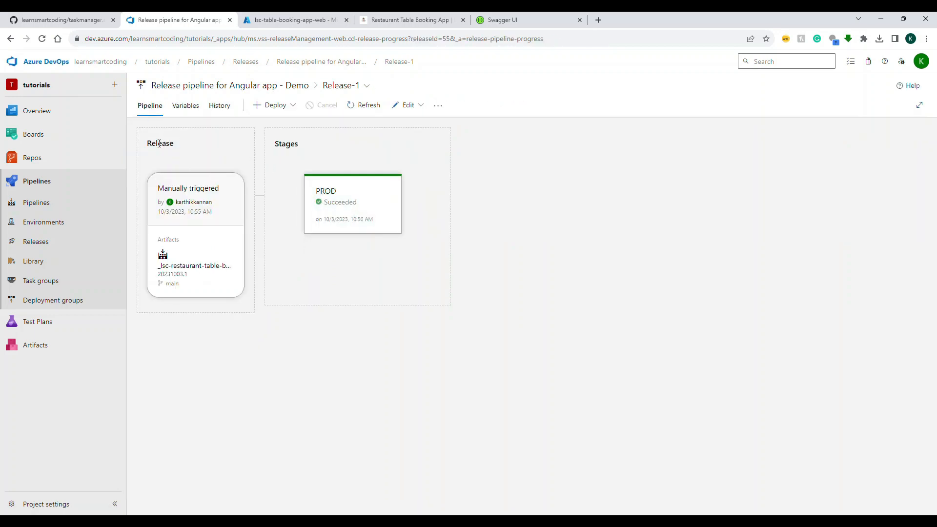
mouse_move(205, 214)
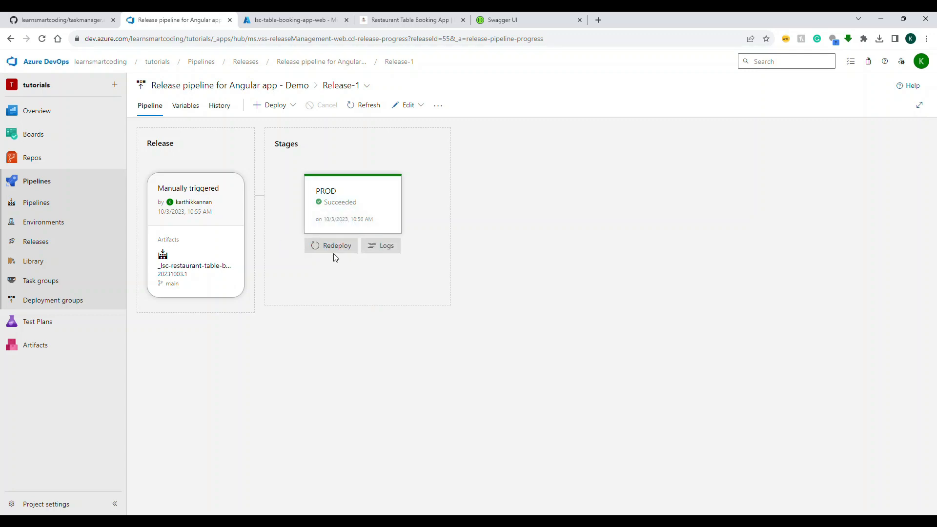
click(407, 105)
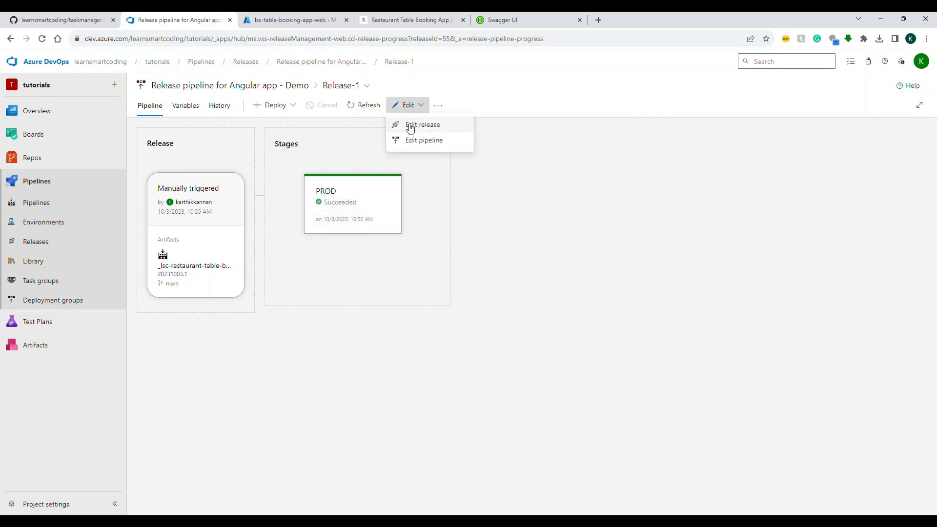
click(411, 126)
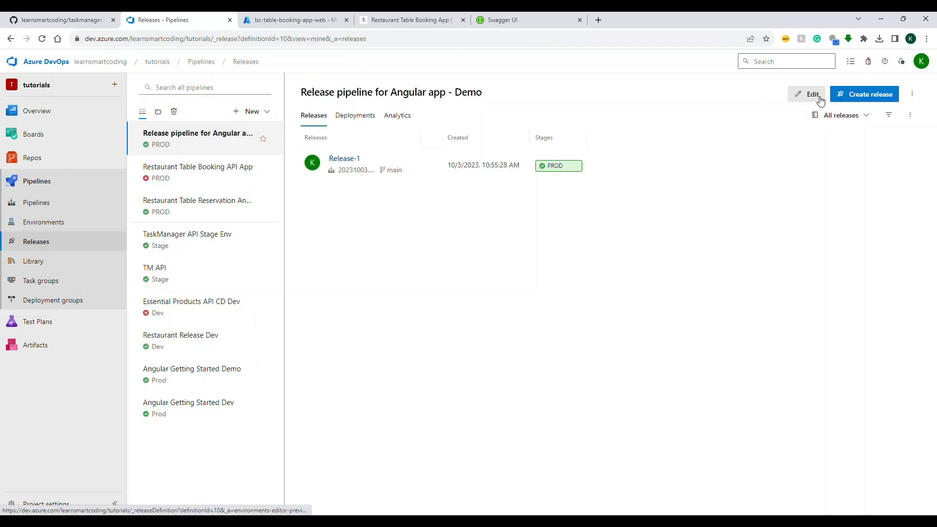
click(813, 94)
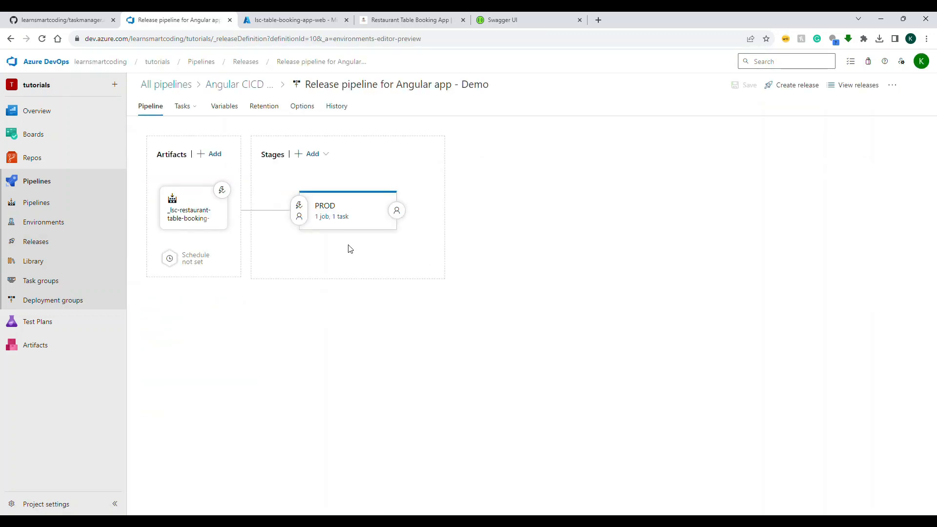
Step: Add a new stage from the Azure App Service deployment template and name it QA
click(316, 155)
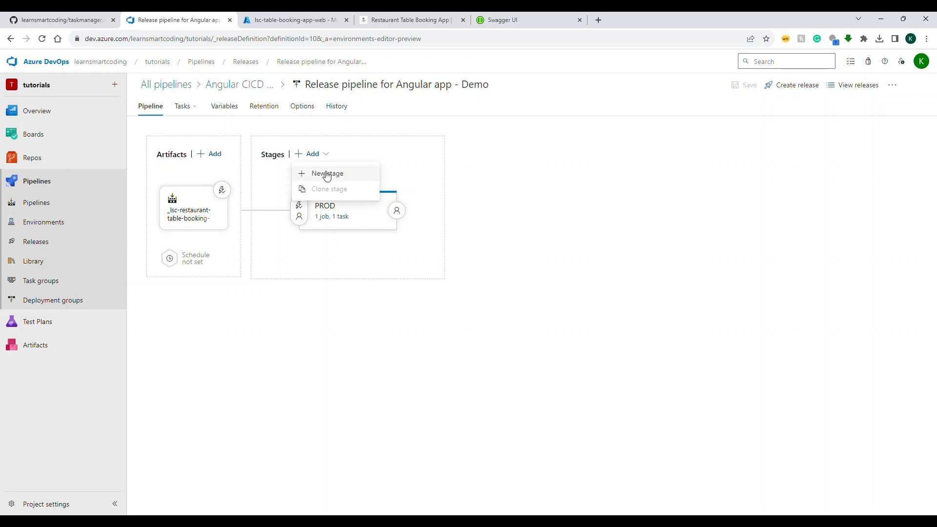
click(327, 174)
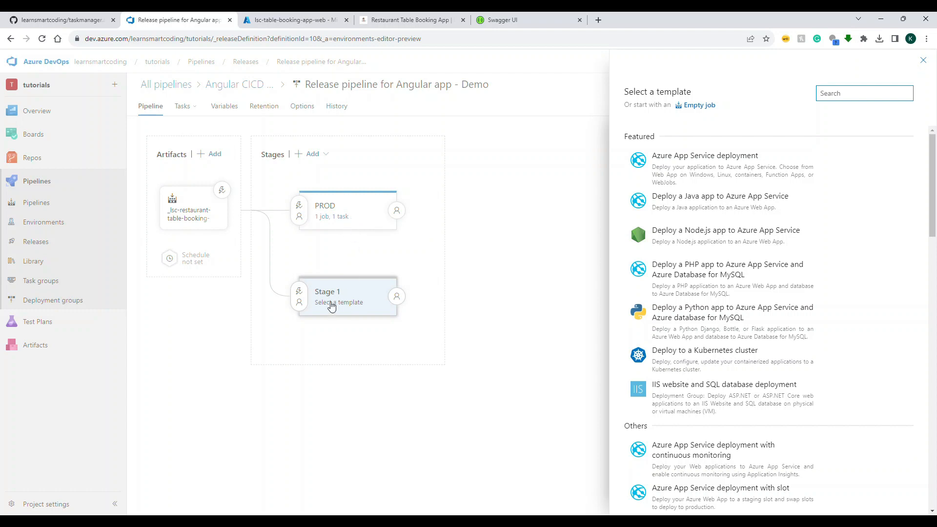
click(810, 178)
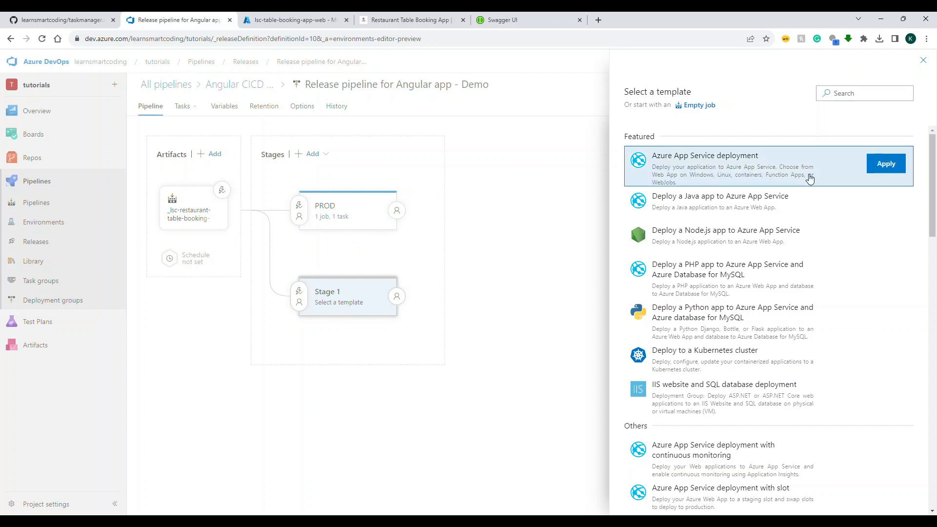
click(886, 163)
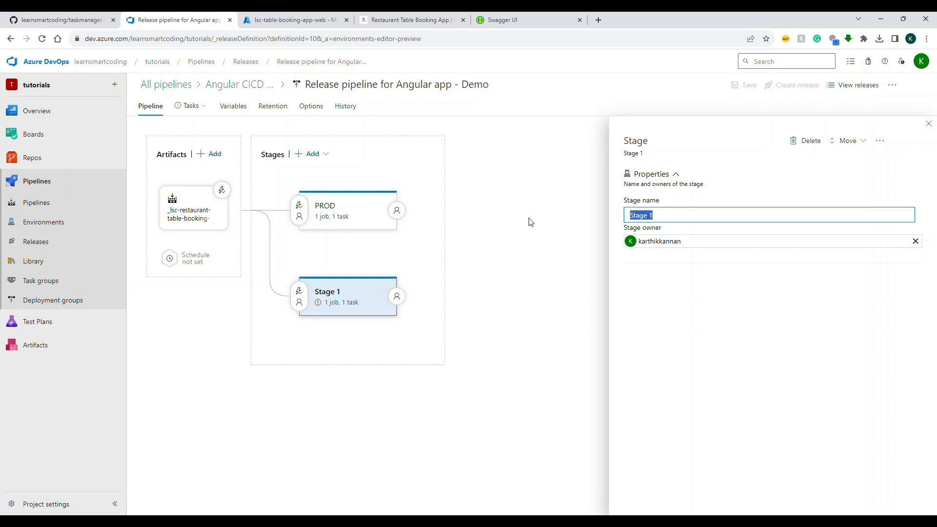
text(QA)
click(547, 201)
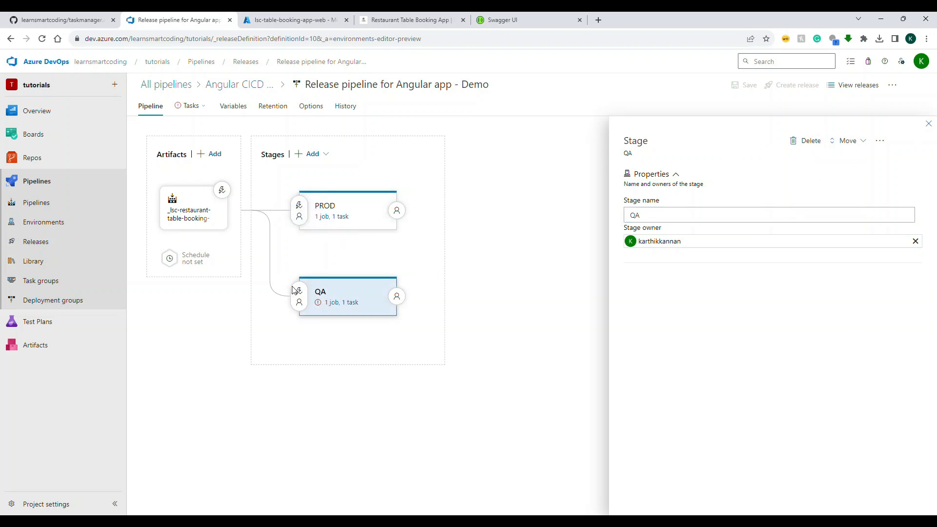
Step: Add a stage following QA from the Azure App Service deployment template and name it Stage
click(356, 243)
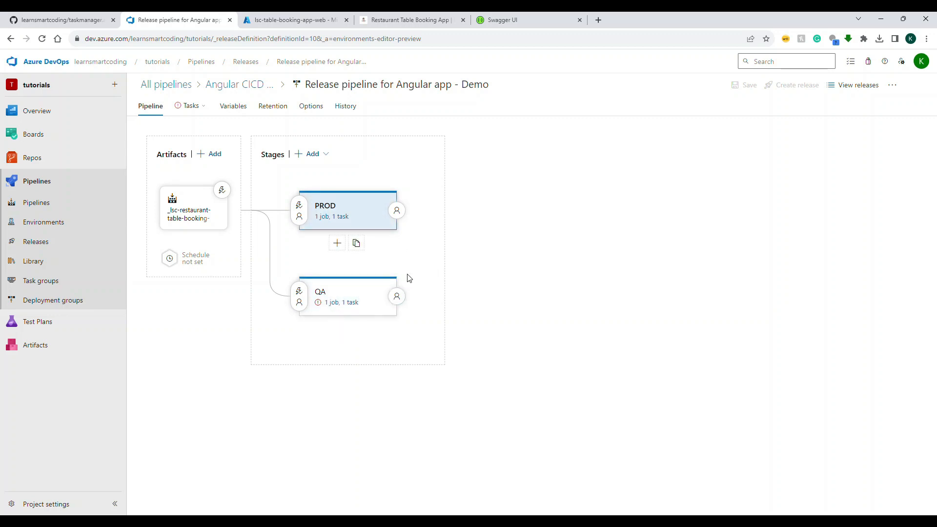
mouse_move(362, 314)
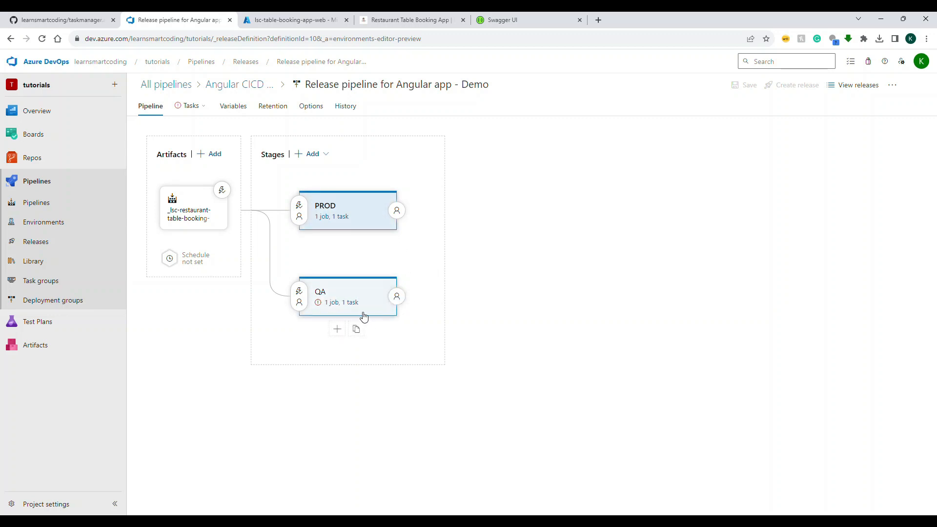
click(332, 333)
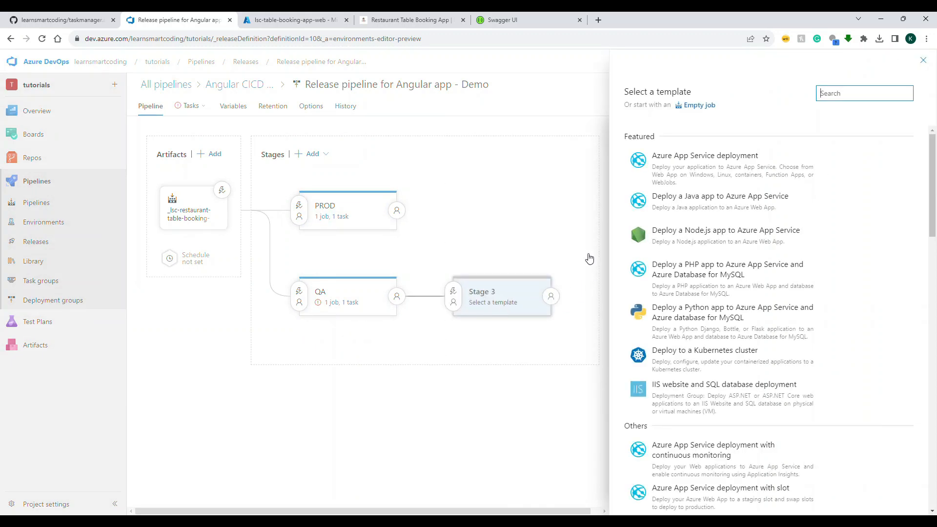
click(788, 162)
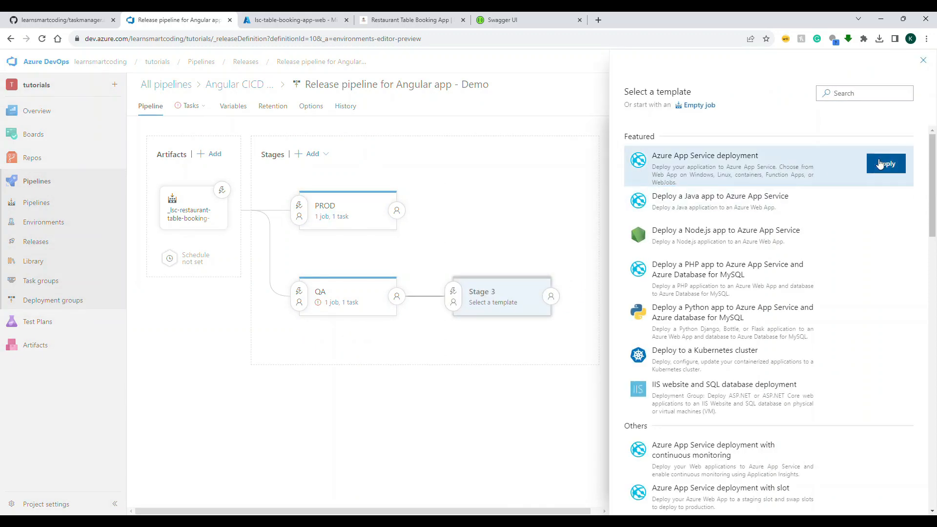
click(886, 163)
click(666, 216)
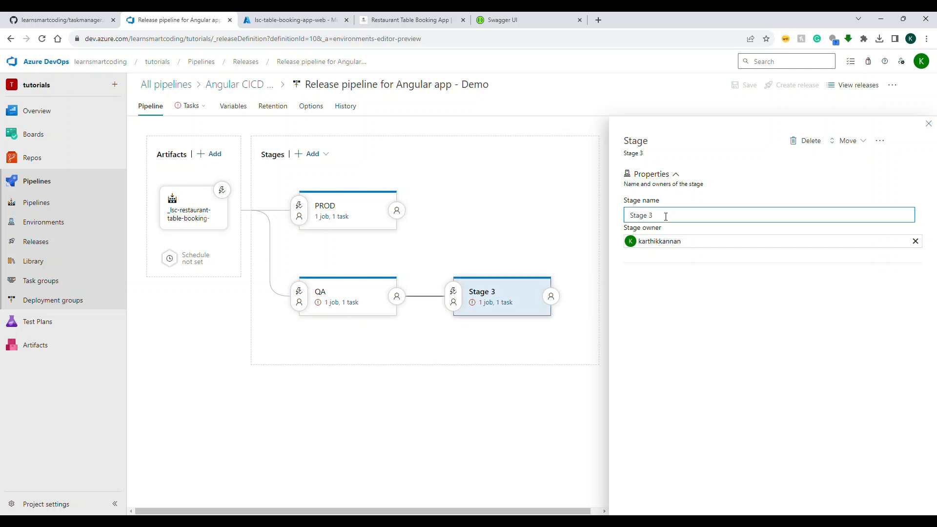
key(BackSpace)
key(BackSpace)
click(560, 228)
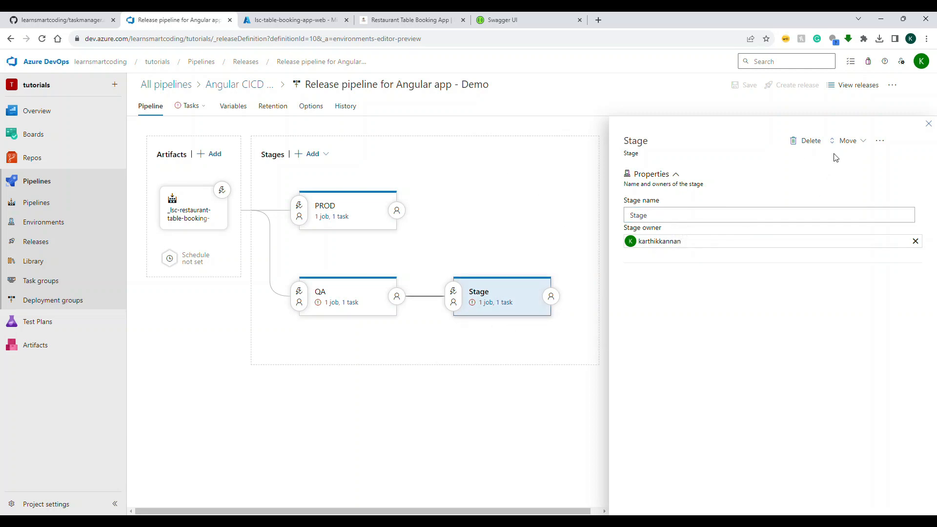
click(929, 124)
Step: Add a stage following Stage from the Azure App Service deployment template and name it PROD
click(486, 330)
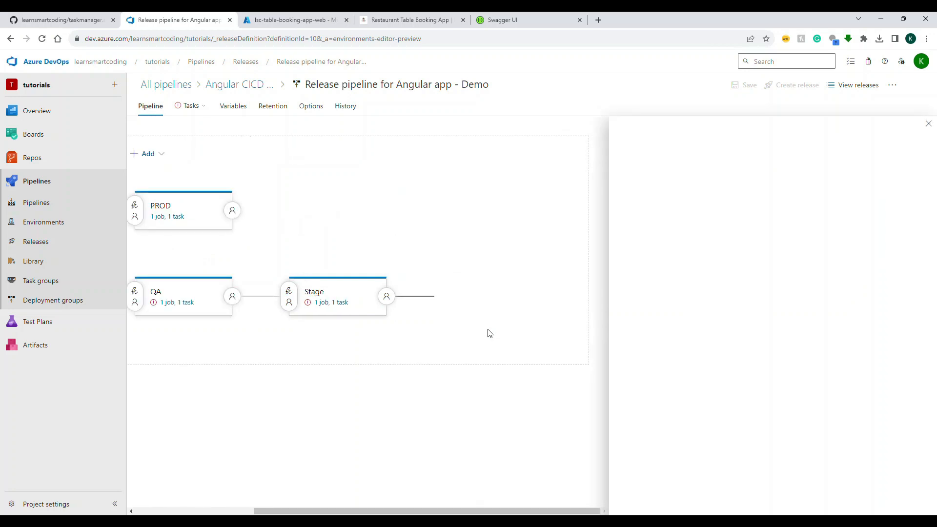
click(886, 163)
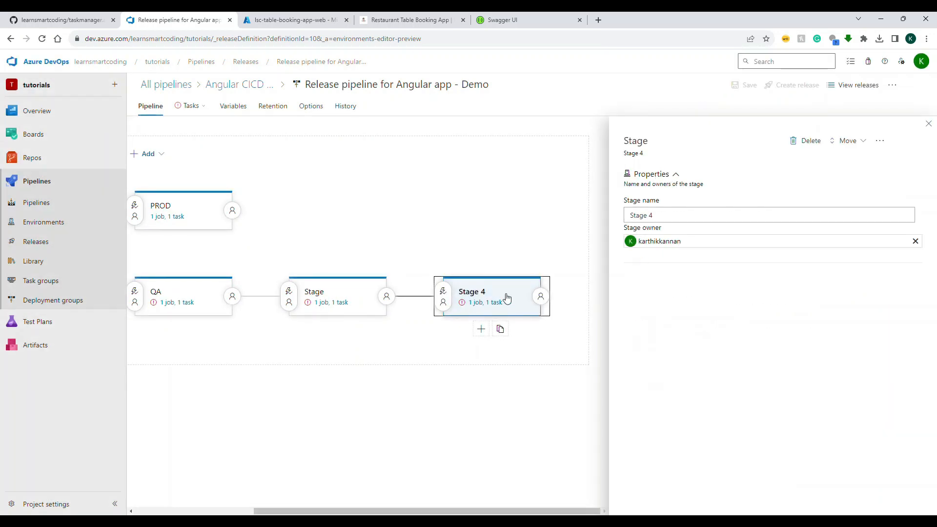
triple_click(669, 215)
text(PROD)
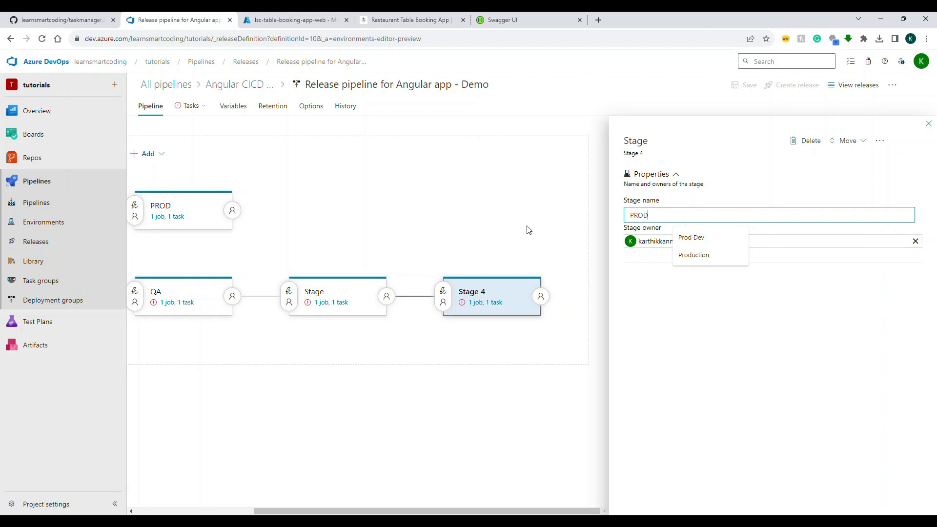
click(529, 230)
click(929, 123)
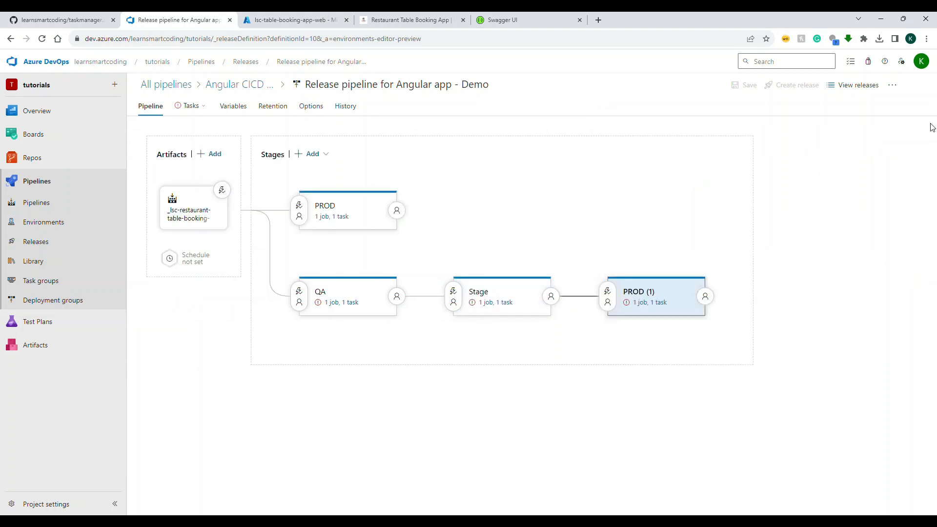
Step: Rename the original PROD stage, the one above the QA chain, to Dev
click(366, 218)
triple_click(700, 215)
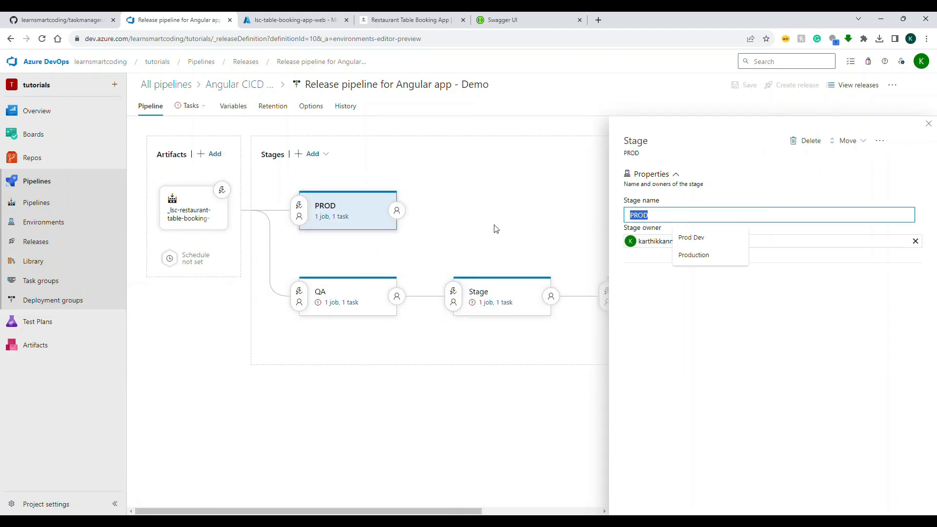
text(Dev)
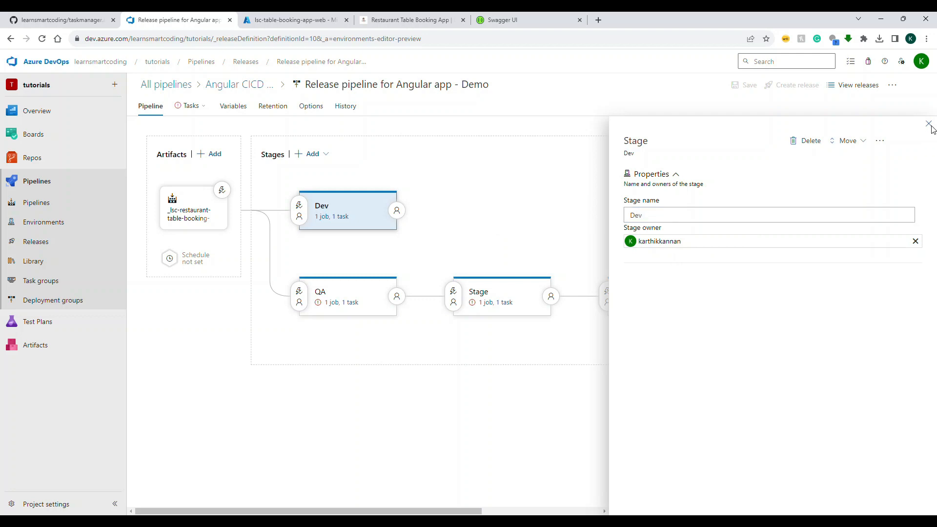
click(928, 123)
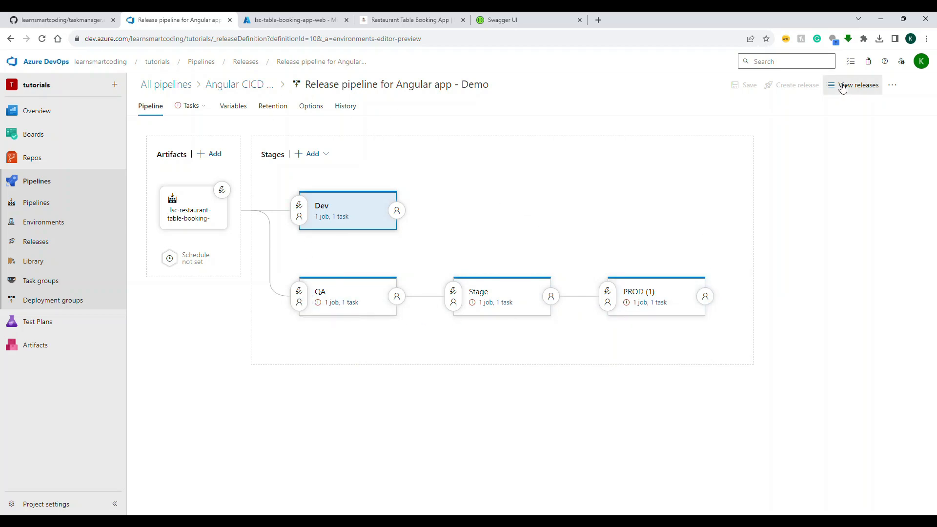
Step: Leave the release pipeline definition, discarding the unsaved stage changes, and reopen it for editing
click(10, 39)
click(499, 309)
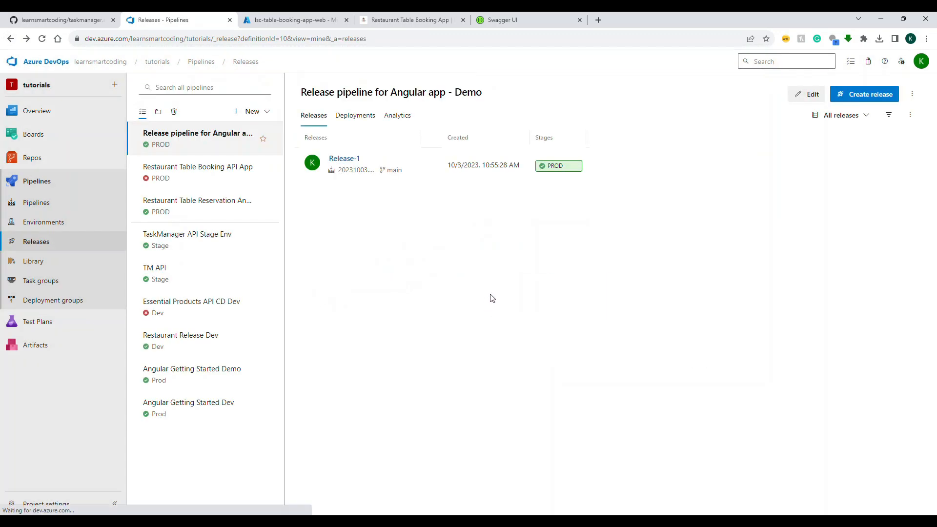
click(805, 94)
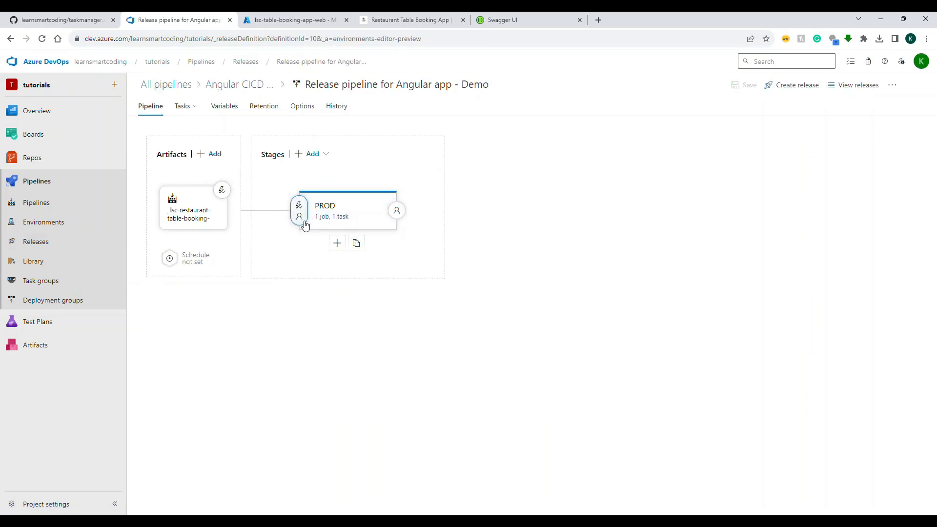
Step: Review the PROD stage's deployment conditions, enable pre-deployment approvals with the account owner as approver, and save the release pipeline
click(298, 220)
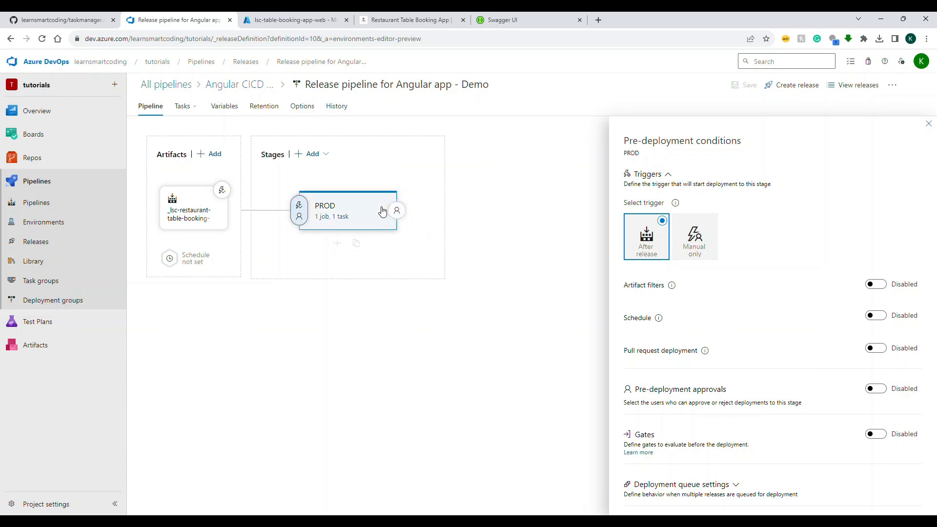
click(399, 211)
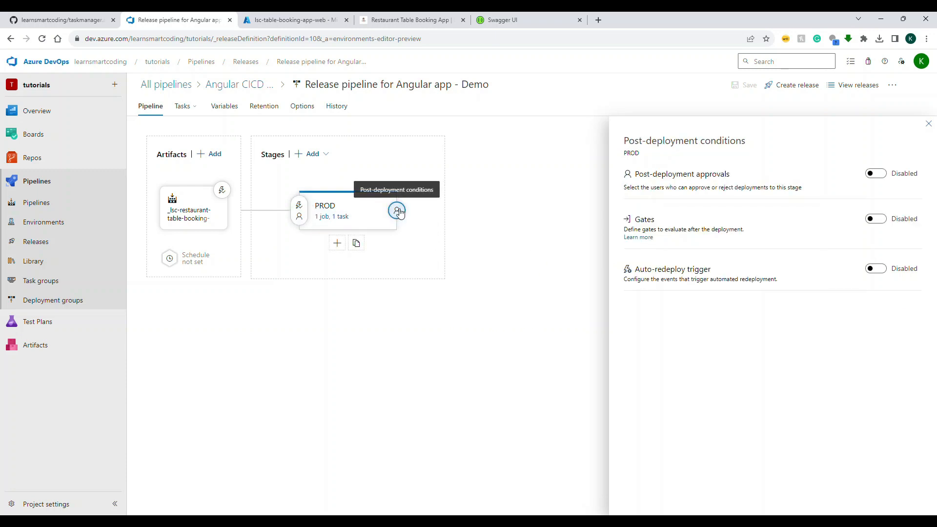
click(299, 217)
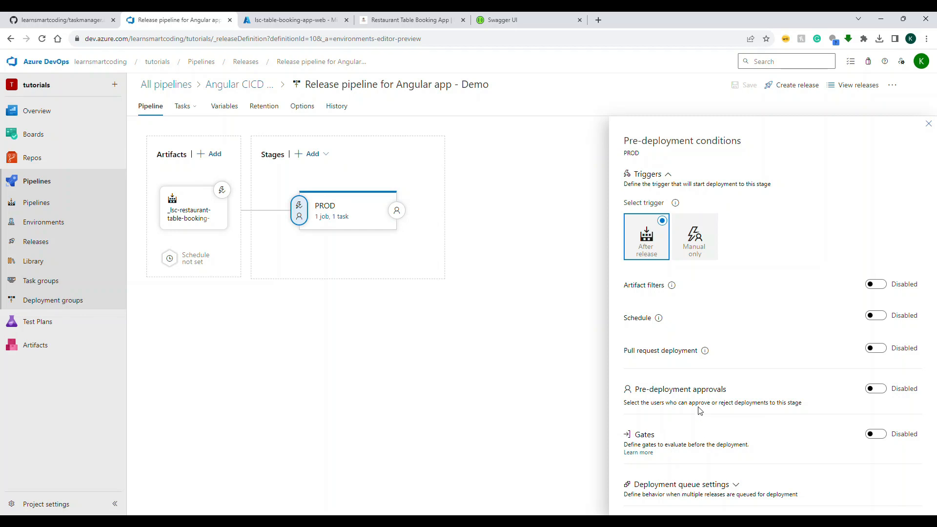
click(876, 389)
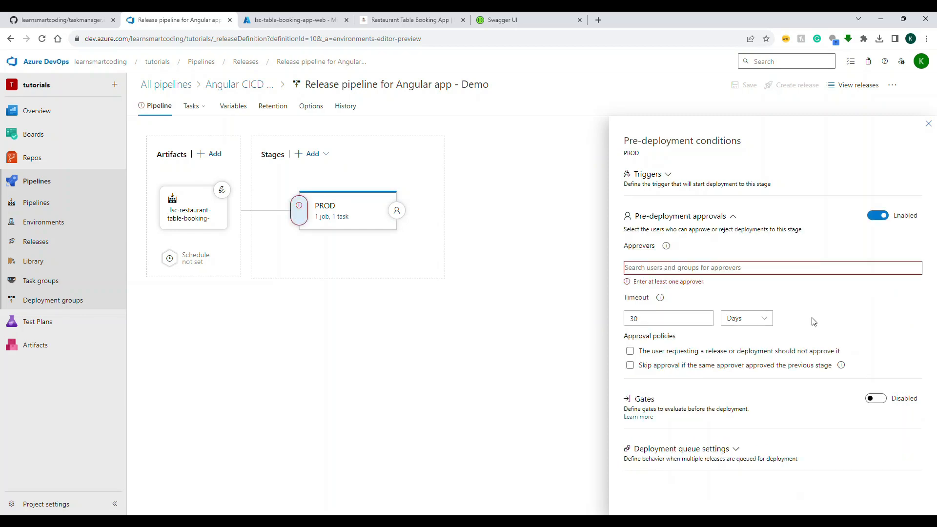
click(673, 268)
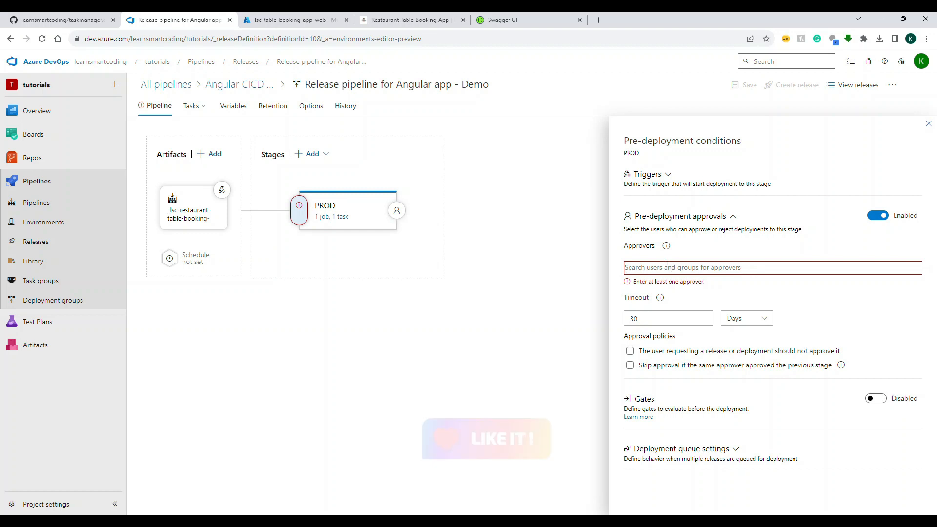
text(lea)
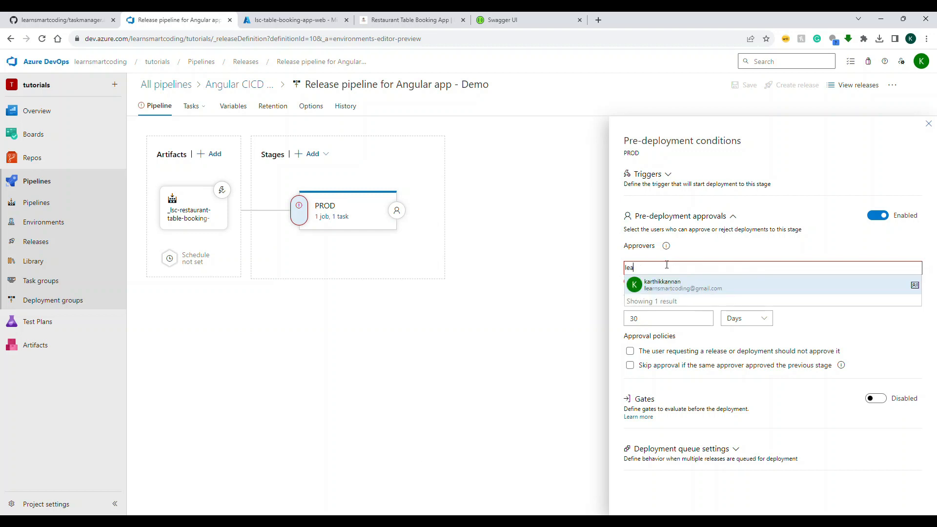
click(676, 286)
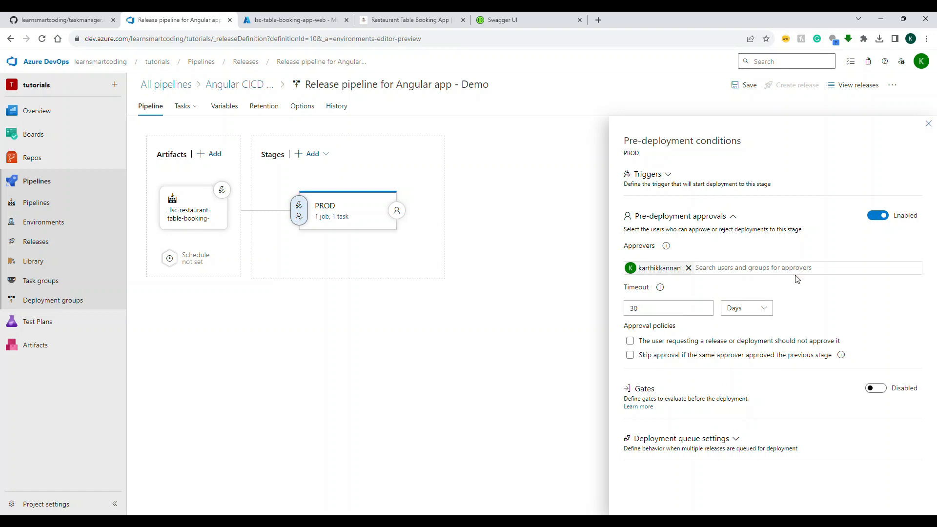
click(929, 124)
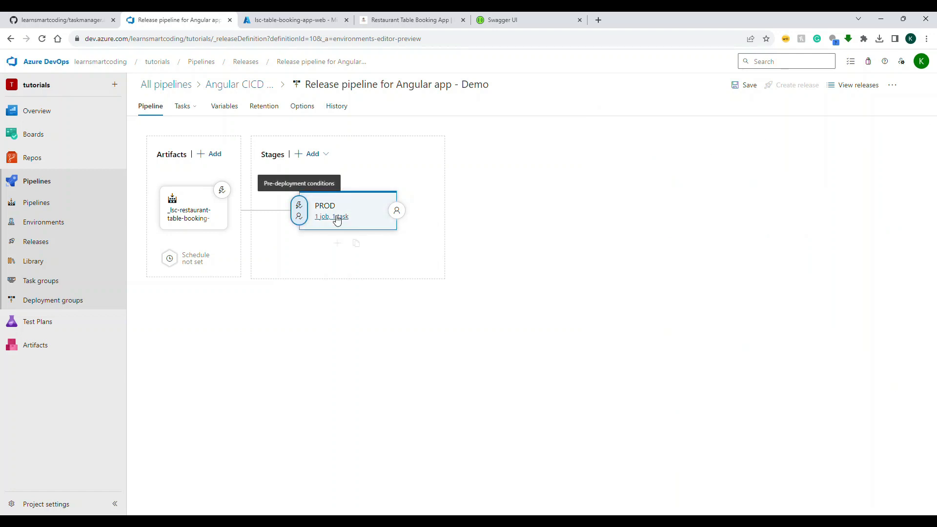
click(738, 86)
click(513, 323)
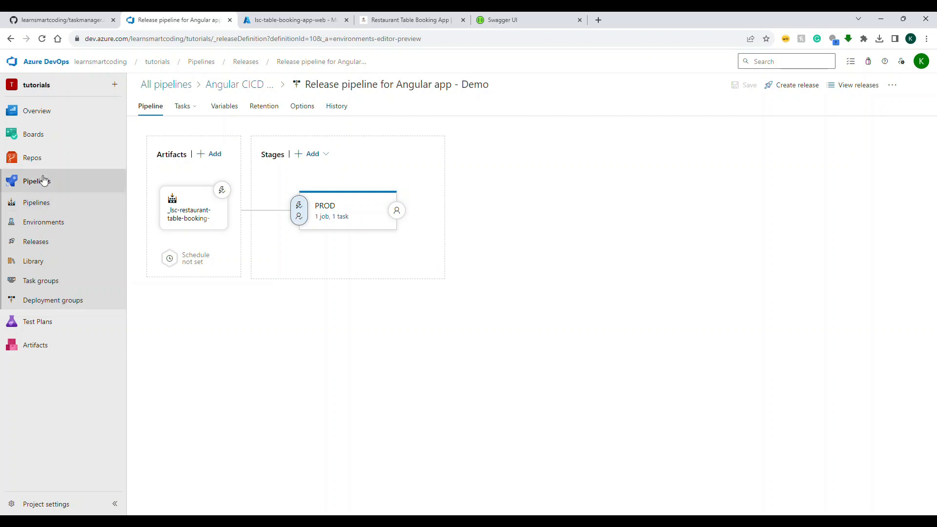
Step: Open home.component.html from the src/app/home folder of the lsc-restaurant-table-booking-app repository, checking the live home page along the way
click(37, 163)
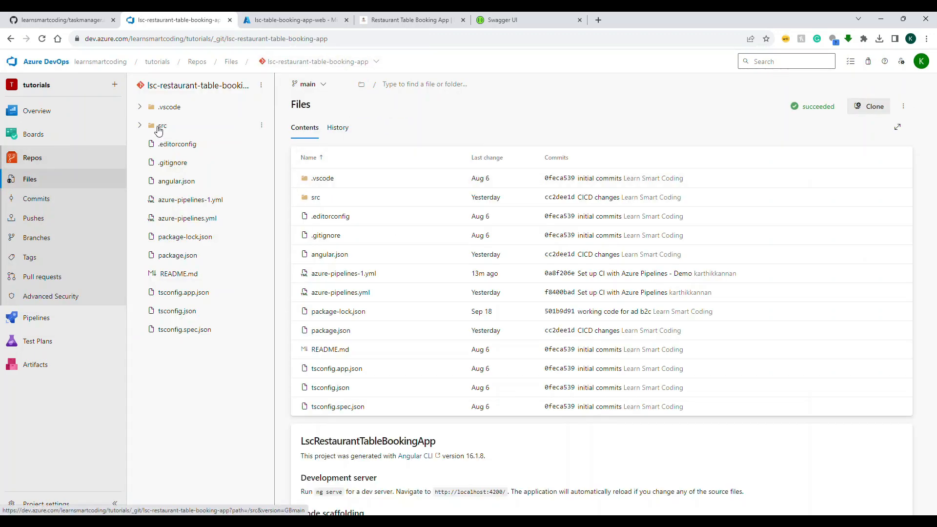
click(140, 128)
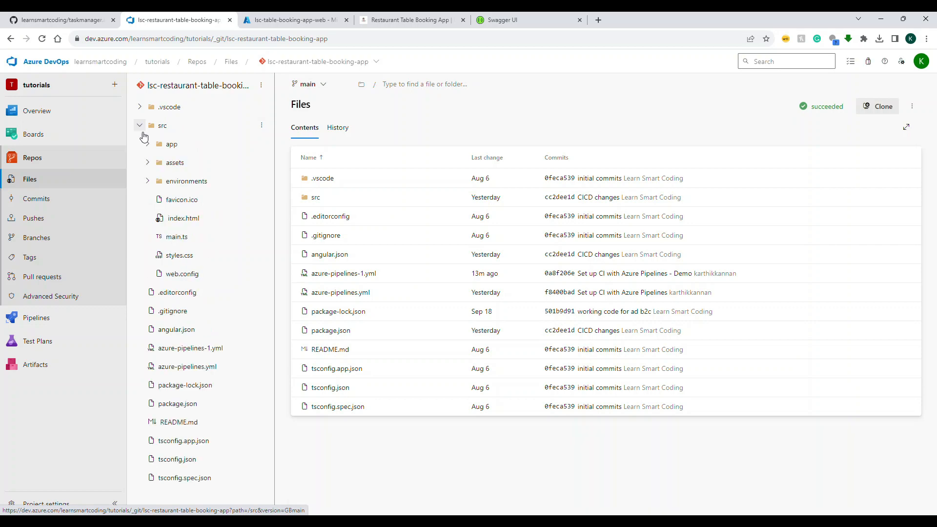
click(166, 151)
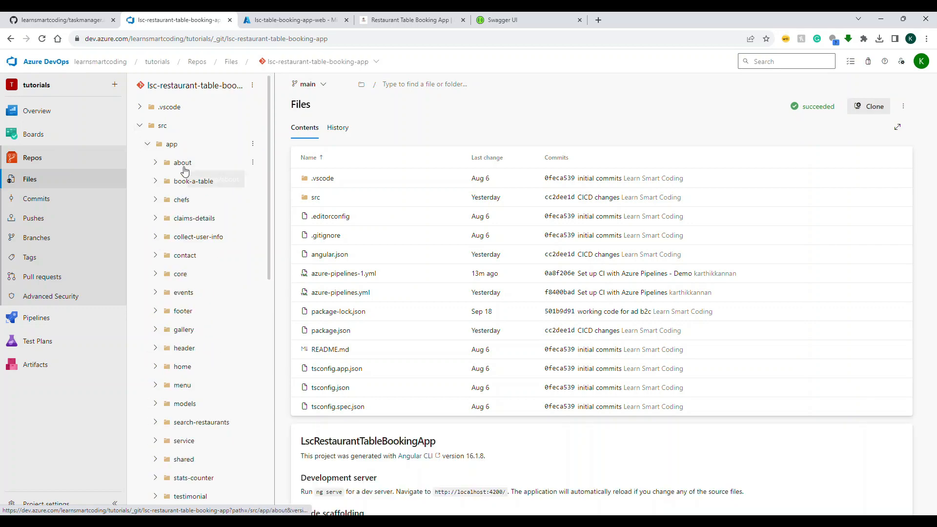
click(388, 22)
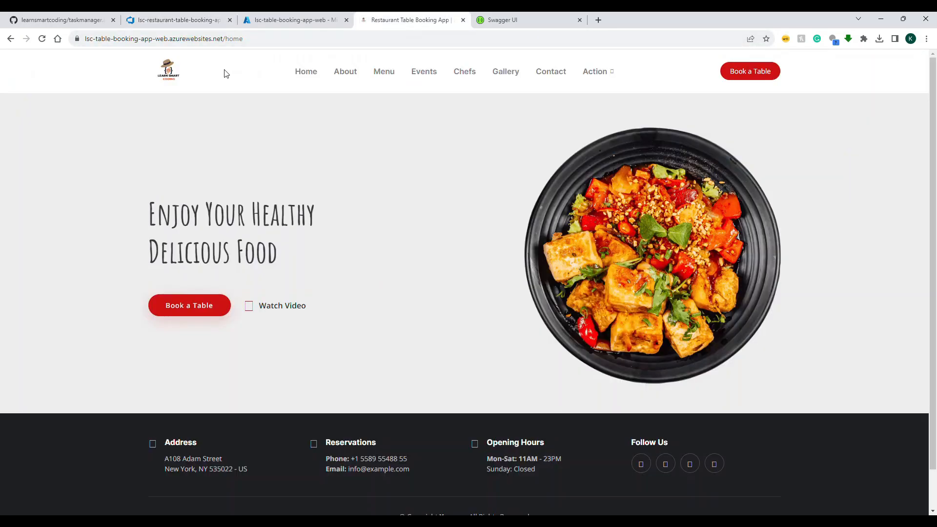
click(193, 20)
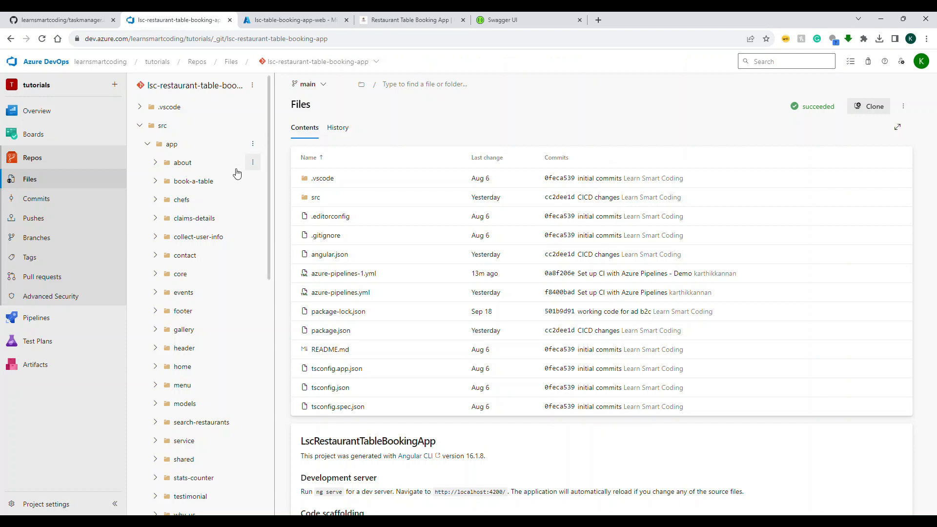
click(180, 367)
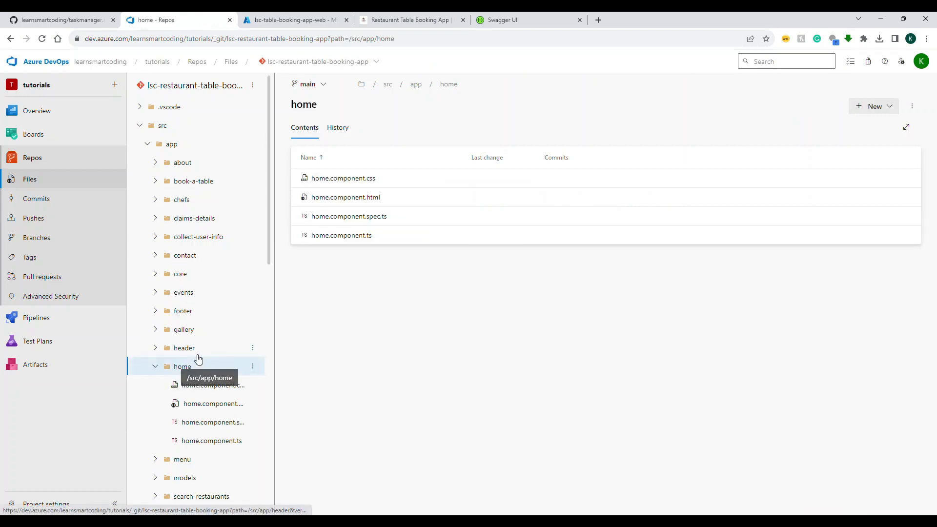
click(208, 405)
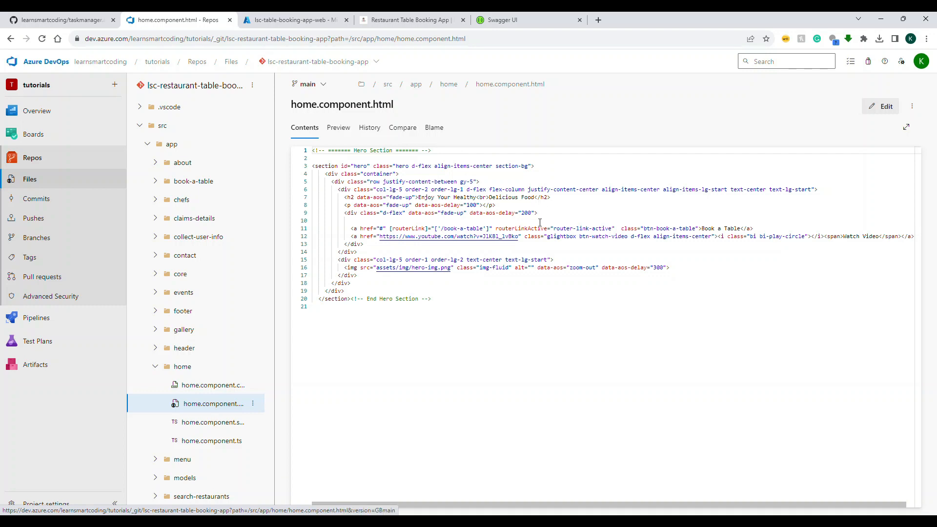
Step: Insert the line <h2>Deployed by release pipeline</h2> below the "Enjoy Your Healthy Delicious Food" heading in home.component.html
click(580, 200)
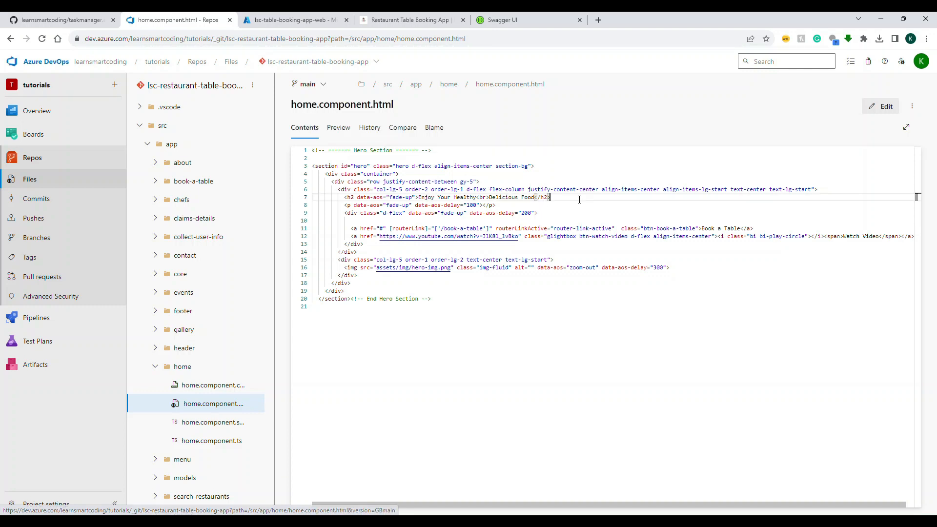
key(Return)
text(<h2>Deployed by release pipeline</h2)
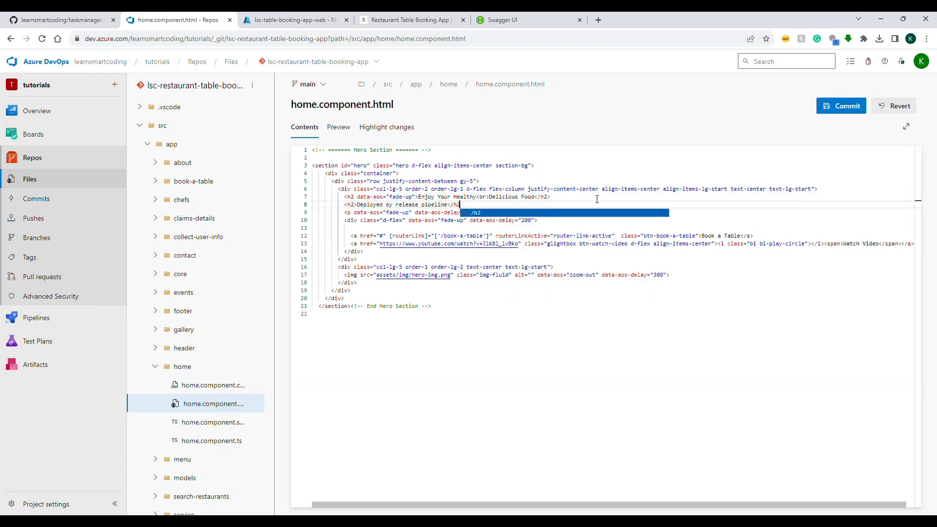
key(Return)
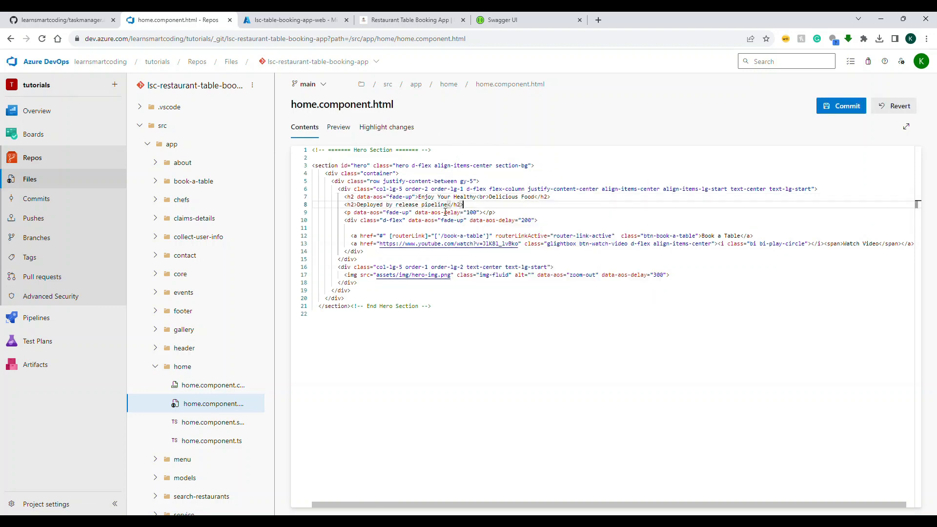
Step: Commit the home.component.html change to the main branch with the comment "Updated home.component.html"
click(856, 108)
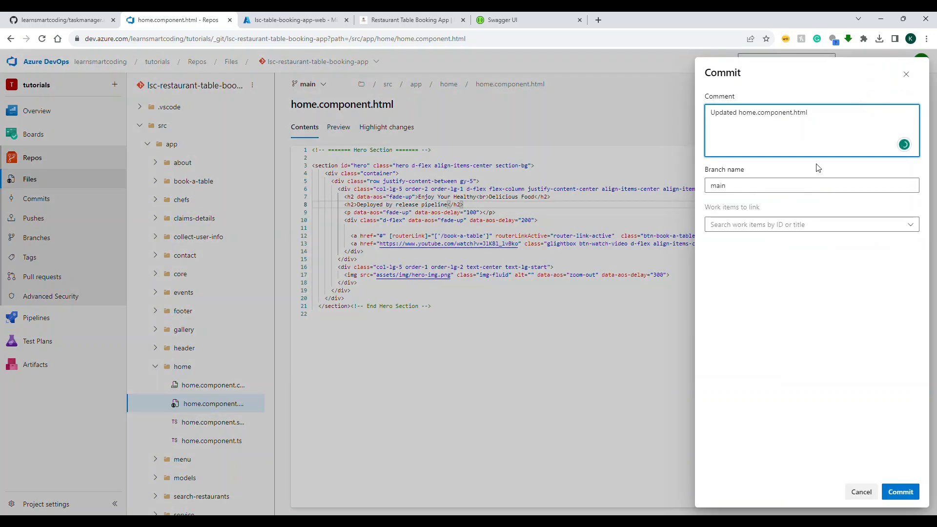
click(800, 187)
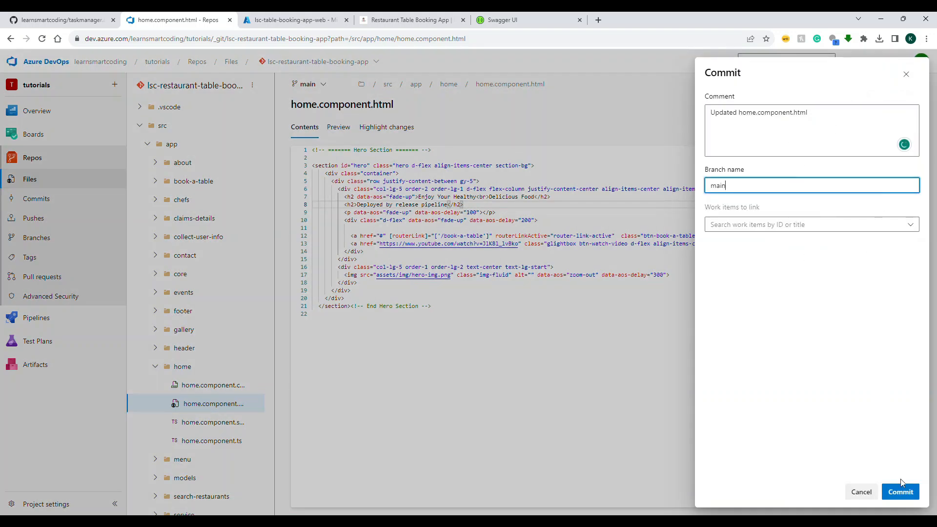
click(903, 493)
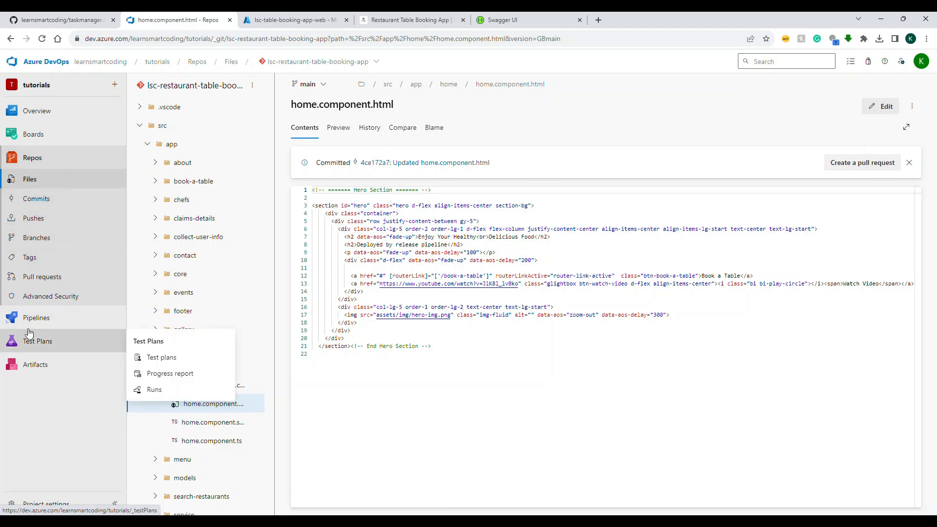
Step: Look at the new pull request form for the commit and open the runs of the lsc-restaurant-table-booking-app (1) pipeline
mouse_move(32, 323)
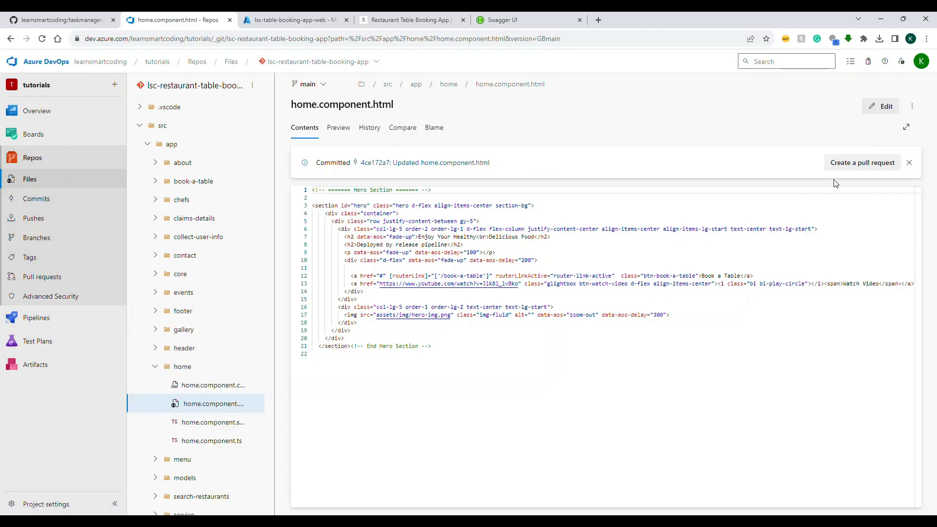
click(858, 163)
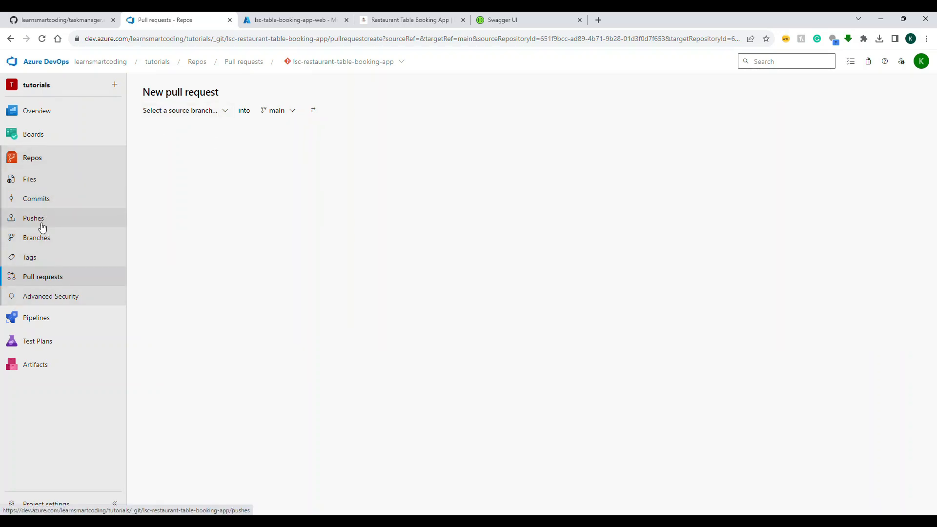
click(37, 318)
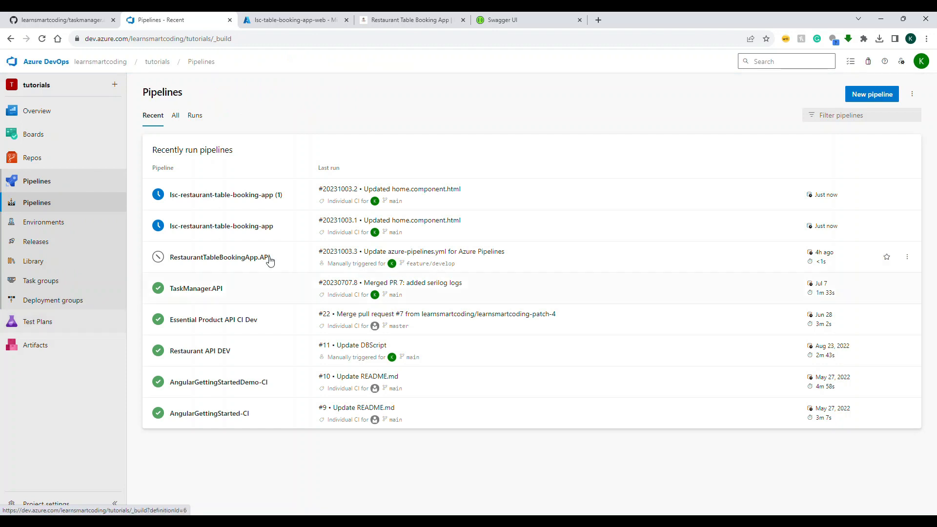
click(308, 209)
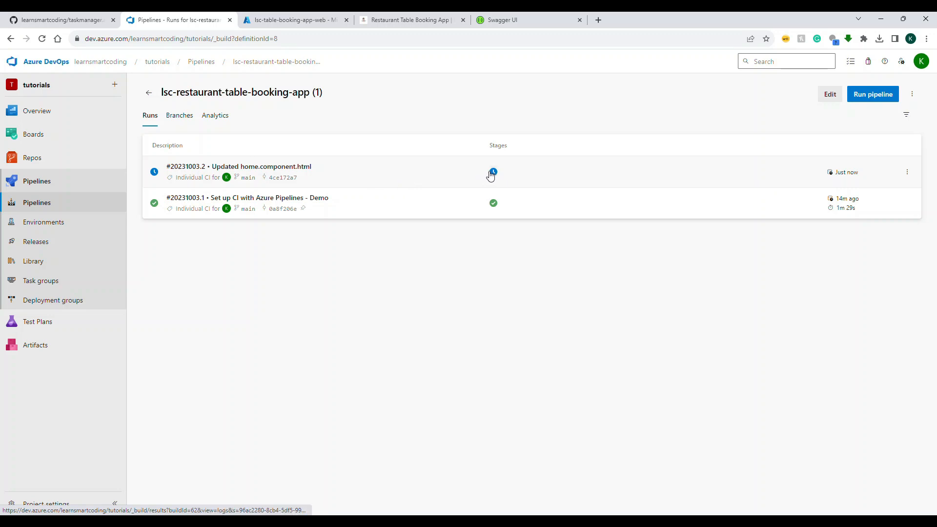
Step: Cancel the queued run #20231003.1 "Updated home.component.html" of the original lsc-restaurant-table-booking-app pipeline
click(153, 94)
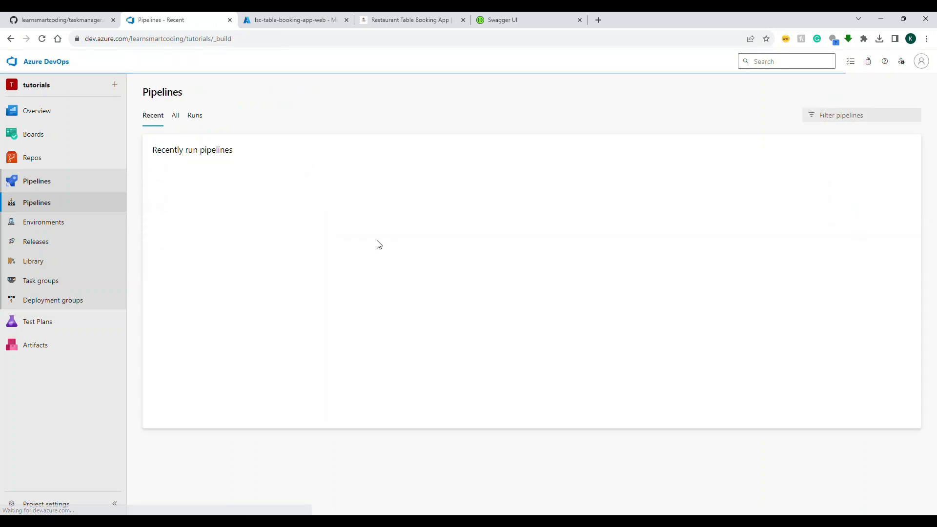
click(298, 232)
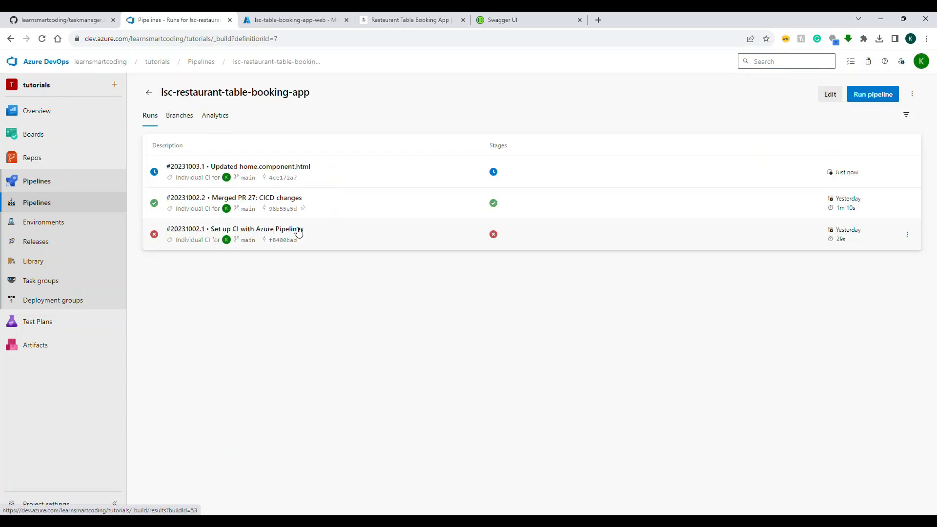
click(481, 182)
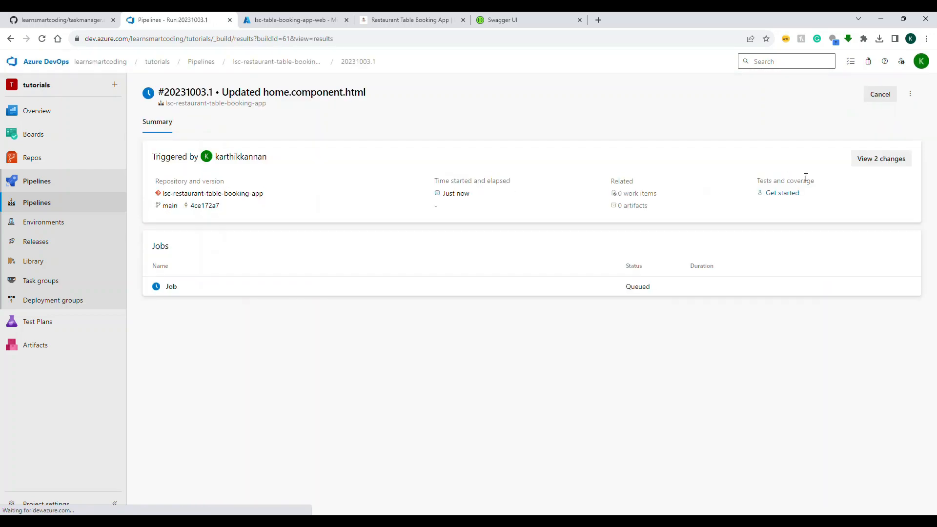
click(491, 268)
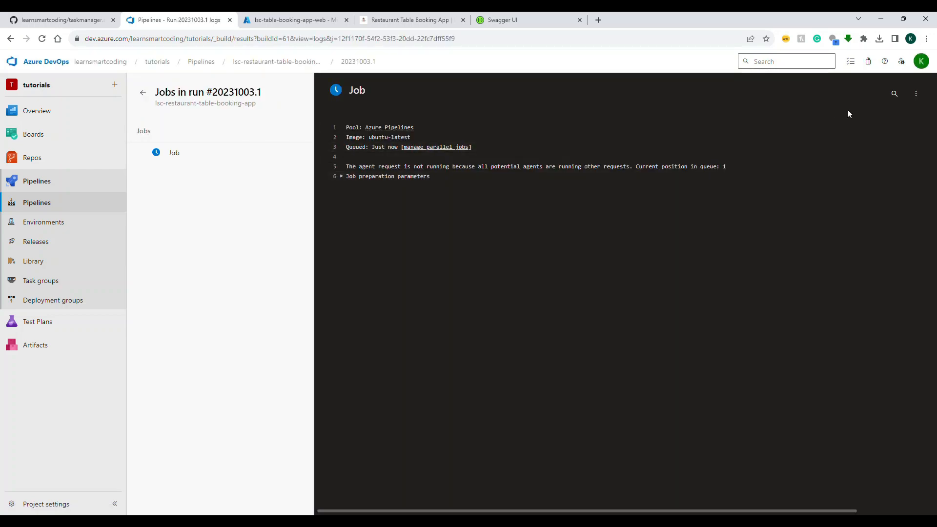
click(143, 93)
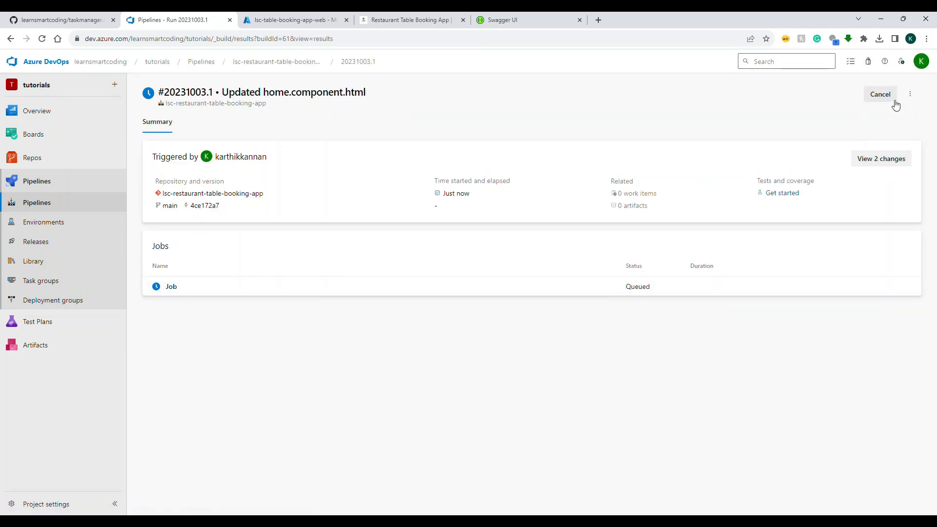
click(880, 95)
click(538, 307)
Step: Open the job log of run #20231003.2 in the lsc-restaurant-table-booking-app (1) pipeline to follow its build
click(34, 203)
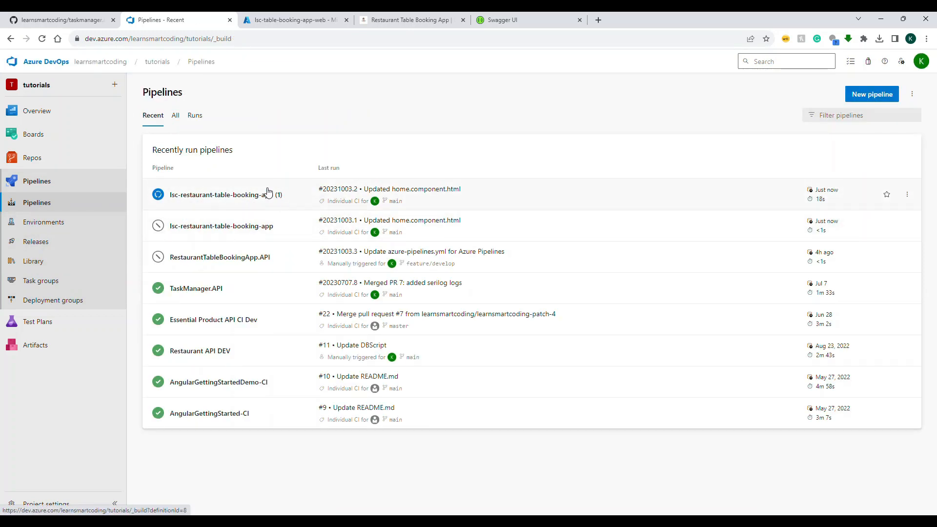
click(287, 205)
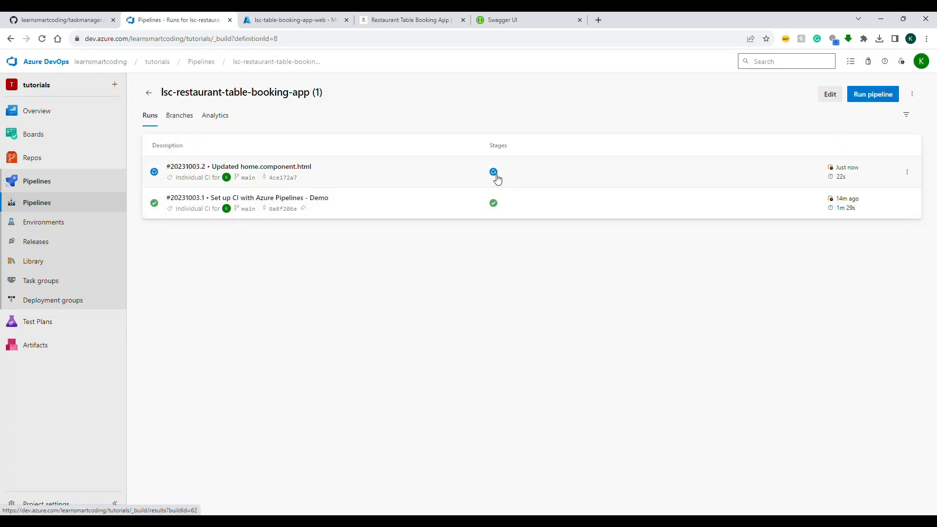
click(423, 181)
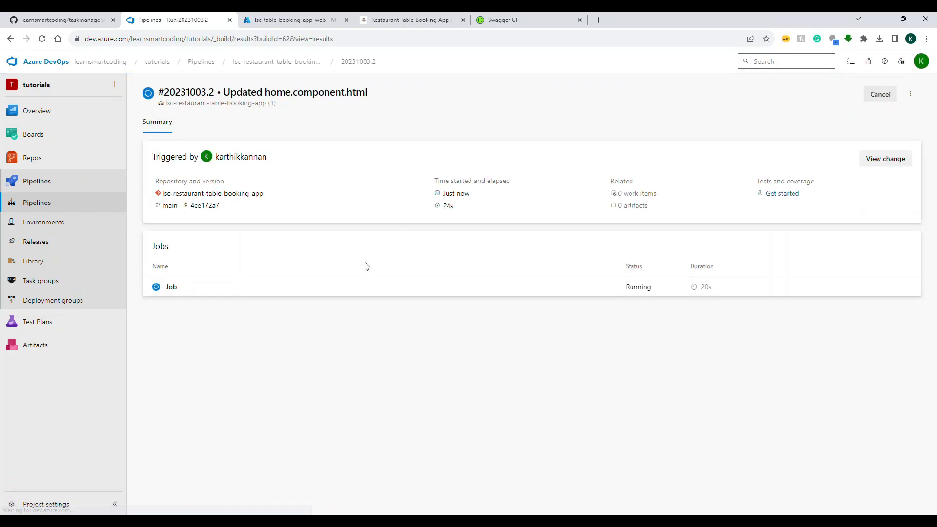
click(204, 295)
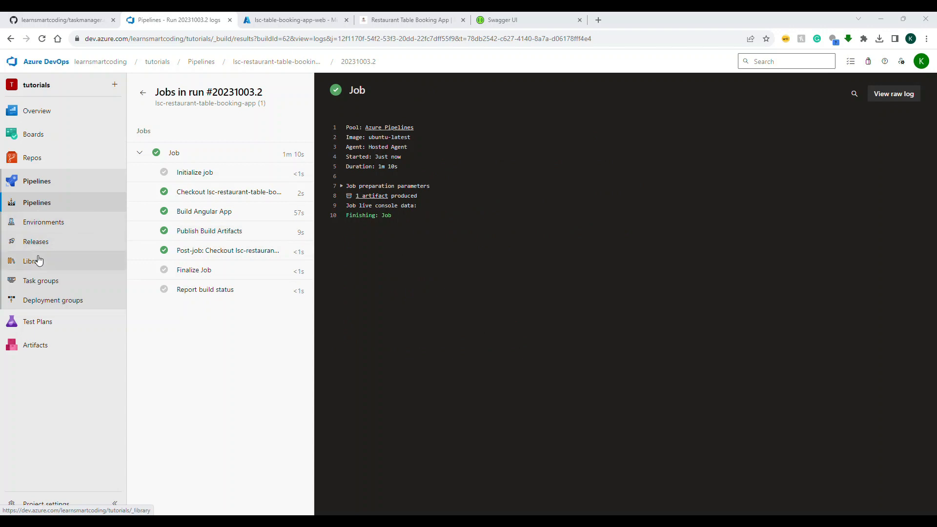
Step: Approve the pending PROD deployment of Release-2 in "Release pipeline for Angular app - Demo" with the comment "ok"
click(39, 244)
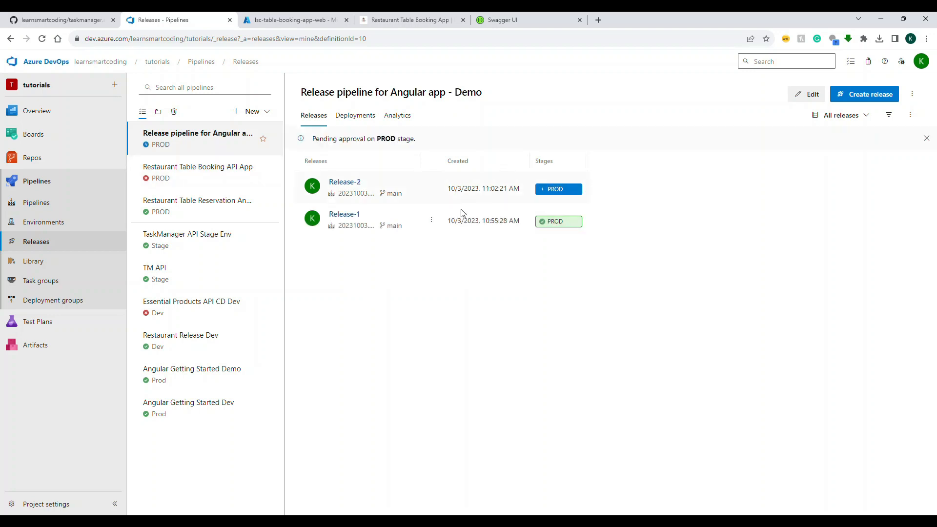
click(561, 192)
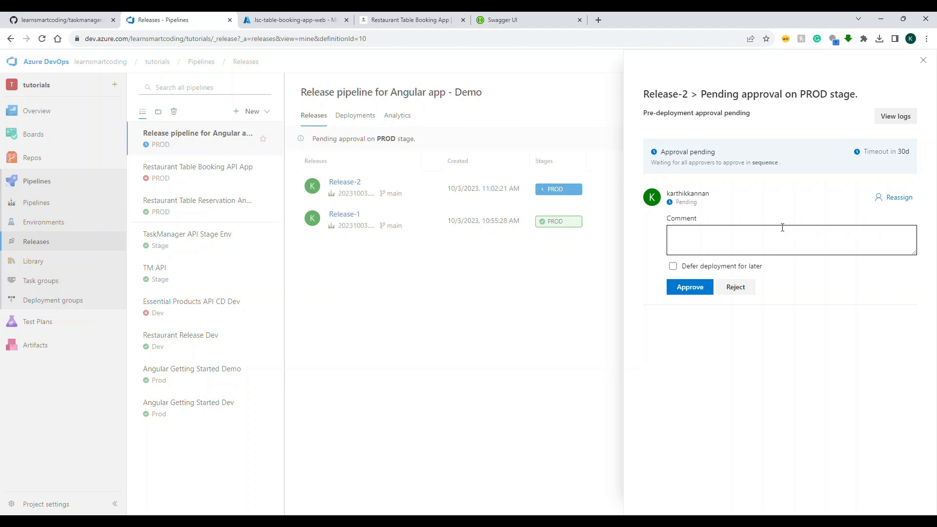
click(697, 249)
text(ok)
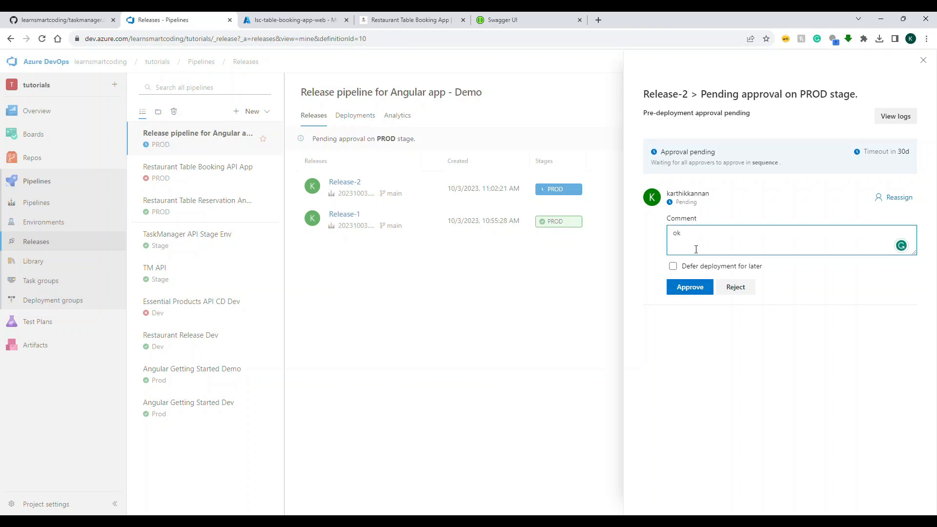
click(685, 287)
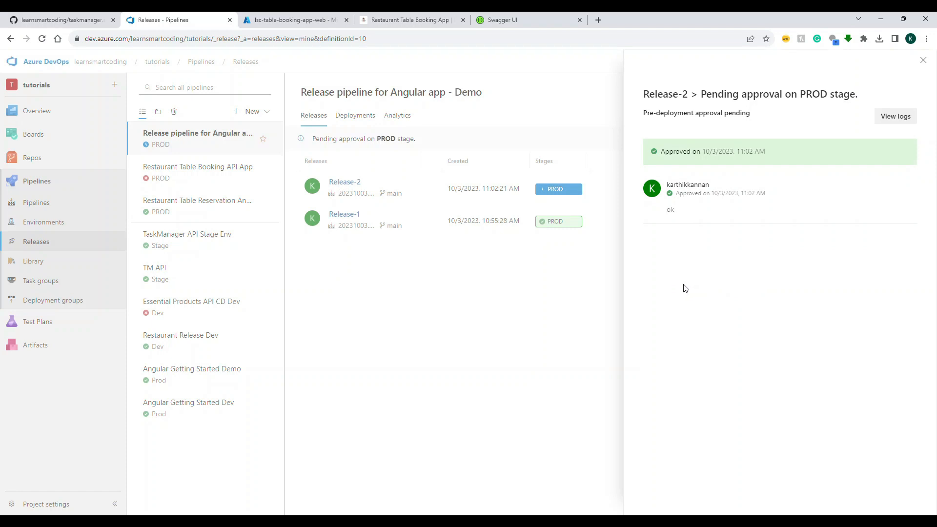
click(582, 289)
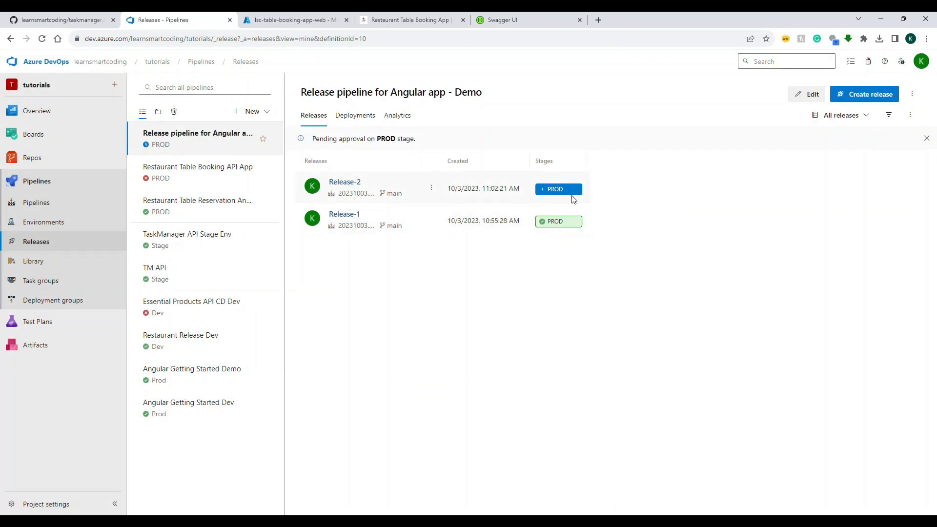
Step: Follow Release-2's PROD deployment log and reload the live lsc-table-booking-app-web home page to check for the updated heading
click(547, 166)
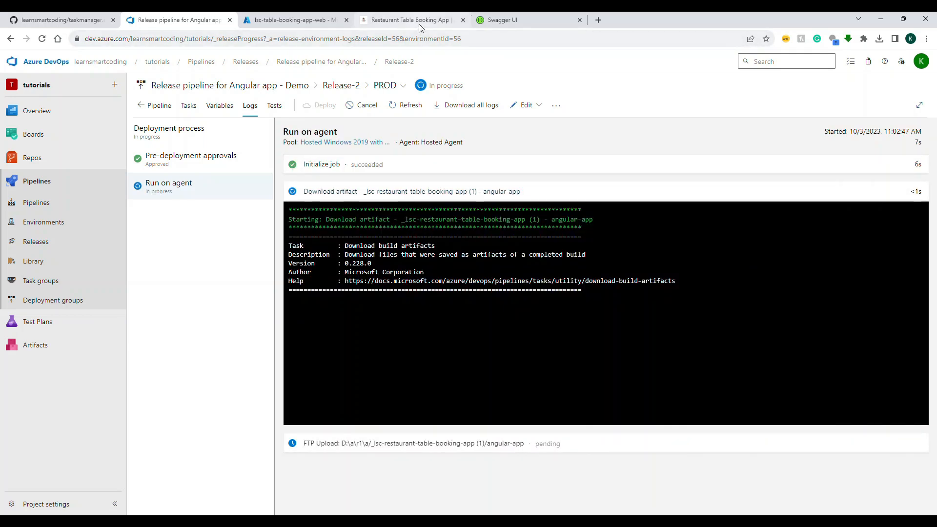
click(410, 19)
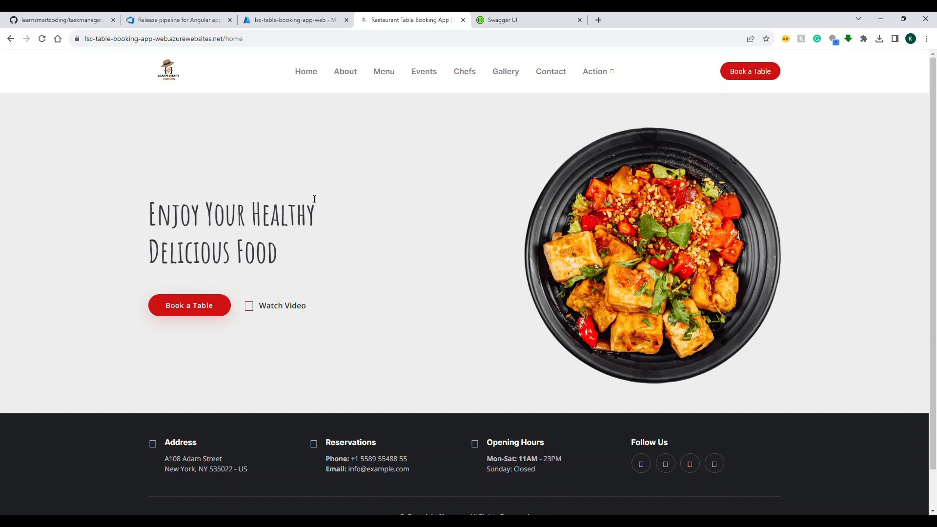
click(192, 22)
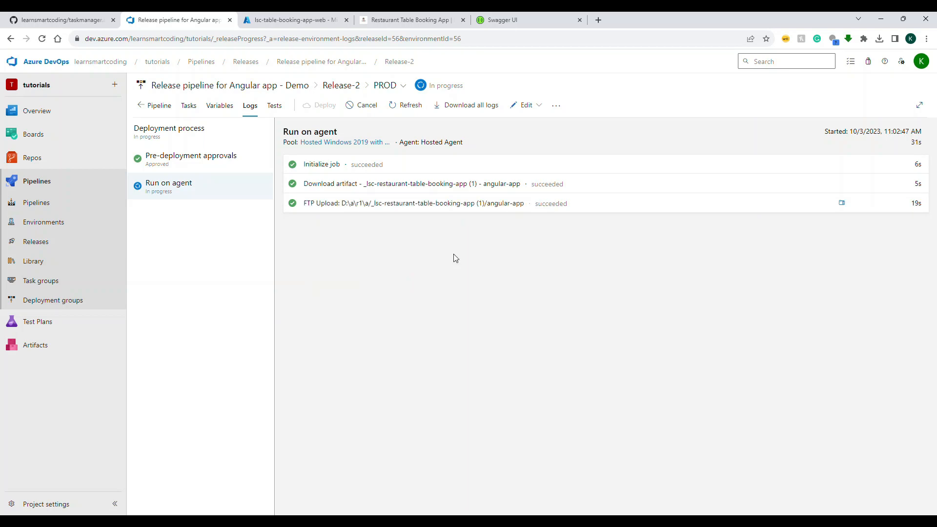
click(391, 21)
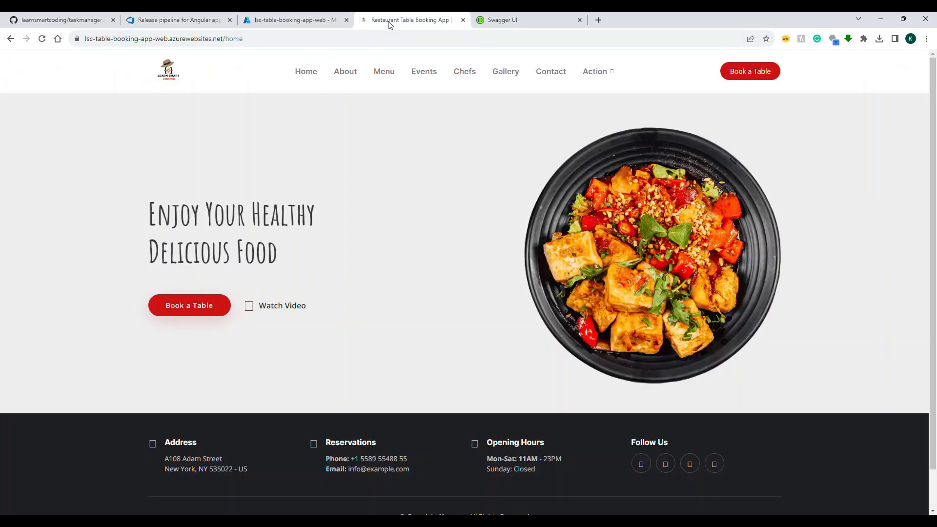
click(315, 38)
key(Return)
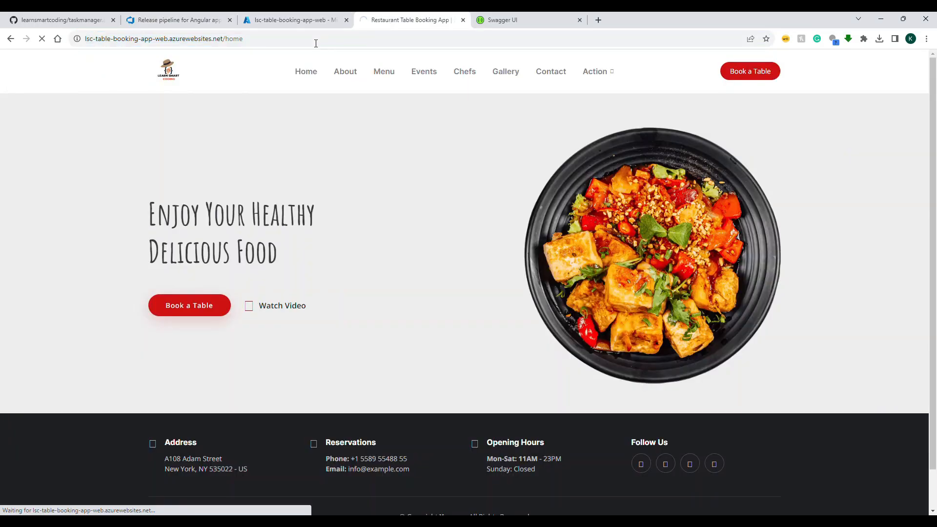